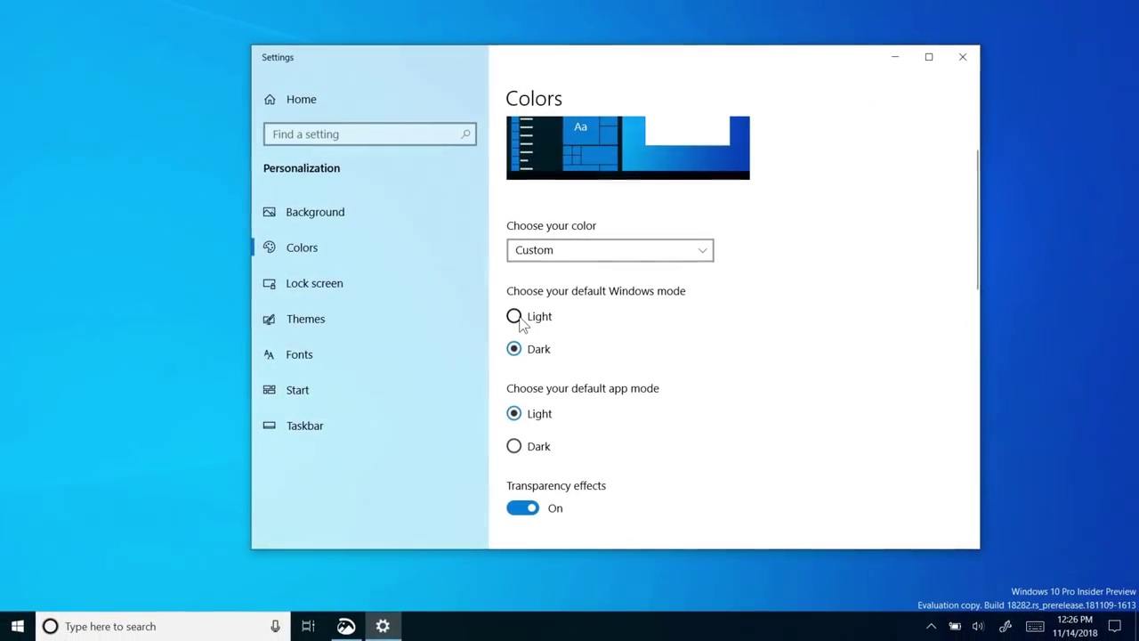
- Pick Light Windows mode, launch Audacity in mixed reality, resize the Mail tile, and type a test sentence
{"action": "left_click", "coordinate": [520, 322]}
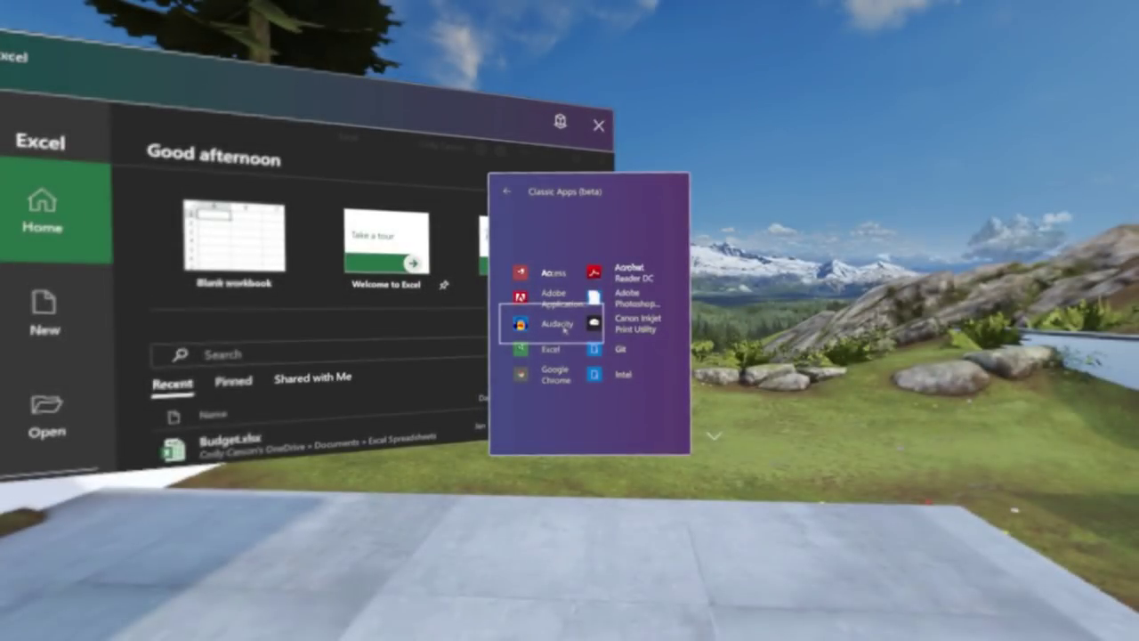
{"action": "left_click", "coordinate": [561, 323]}
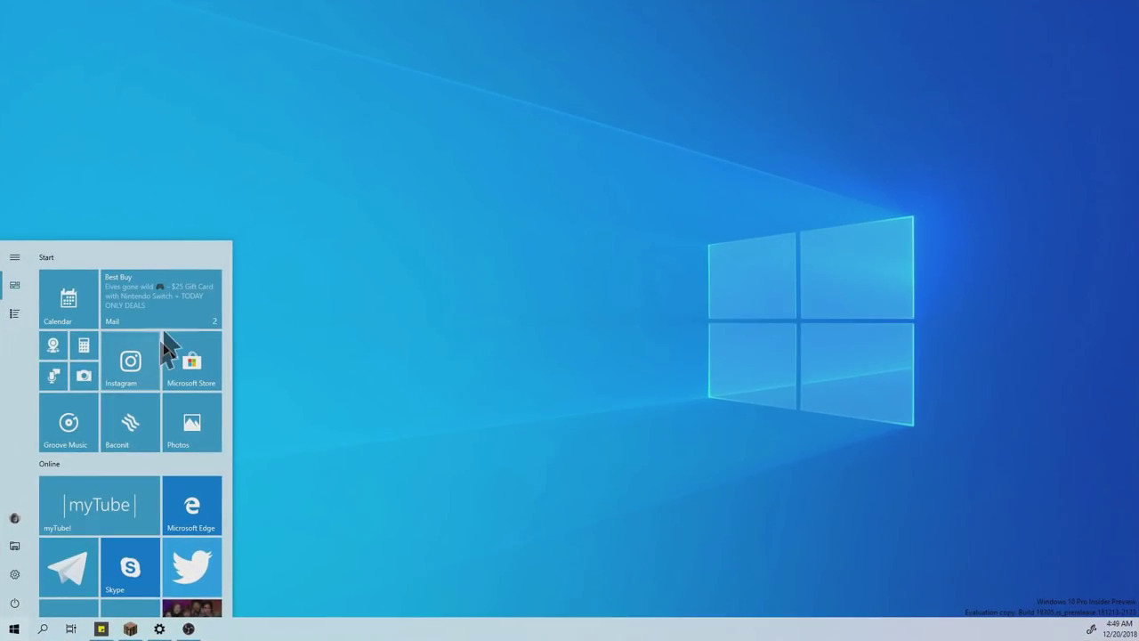
{"action": "right_click", "coordinate": [171, 309]}
{"action": "mouse_move", "coordinate": [242, 353]}
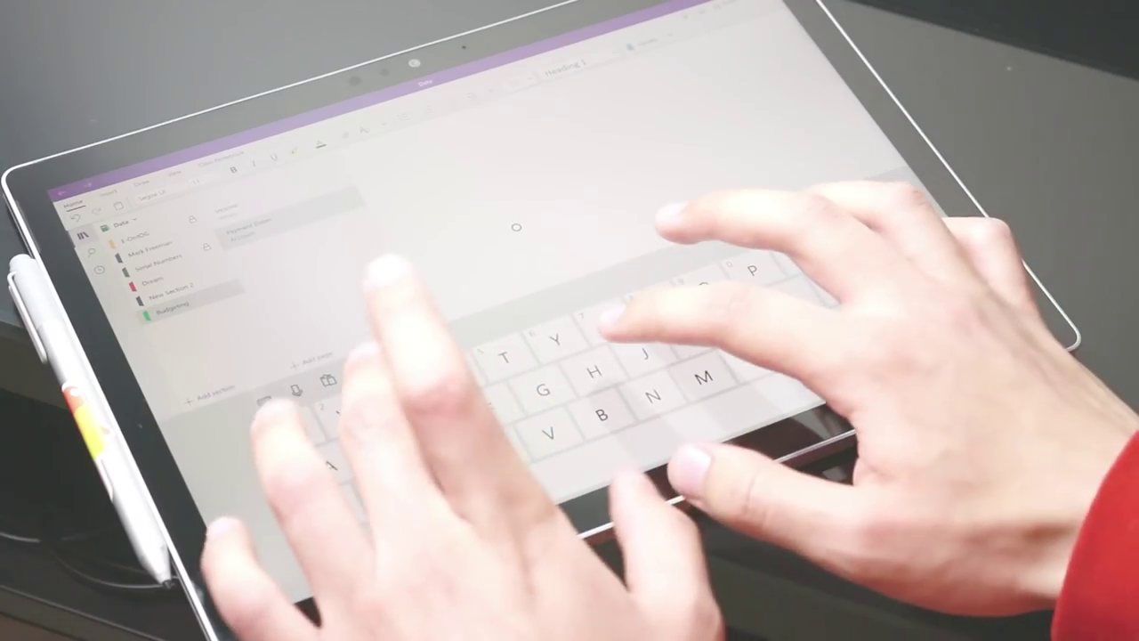
{"action": "type", "text": "llo there all"}
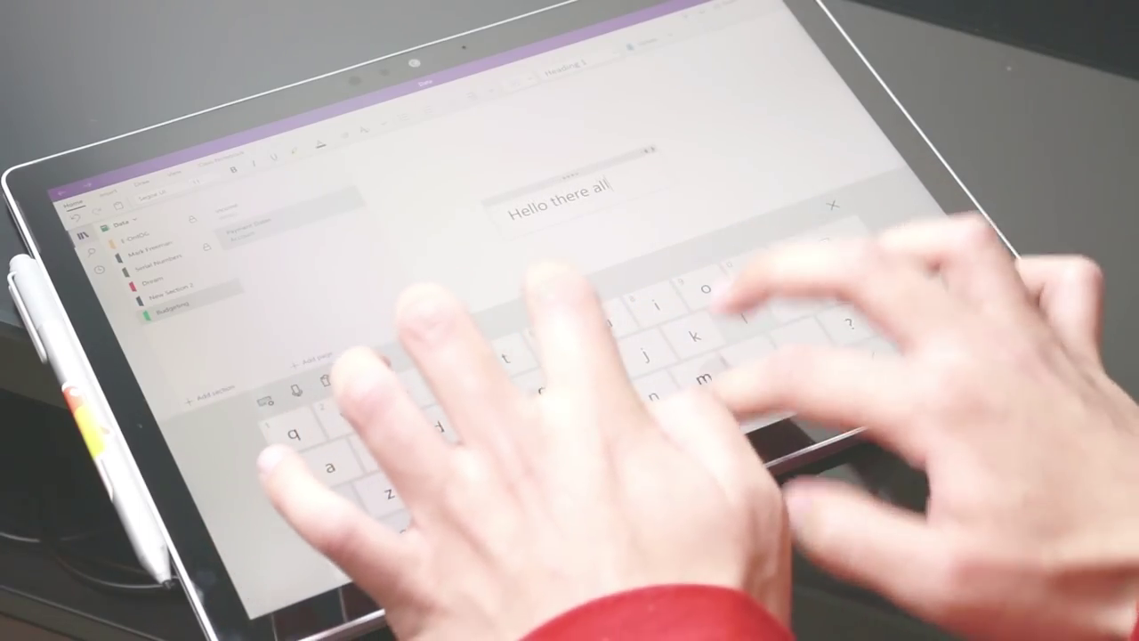
{"action": "type", "text": " you random people"}
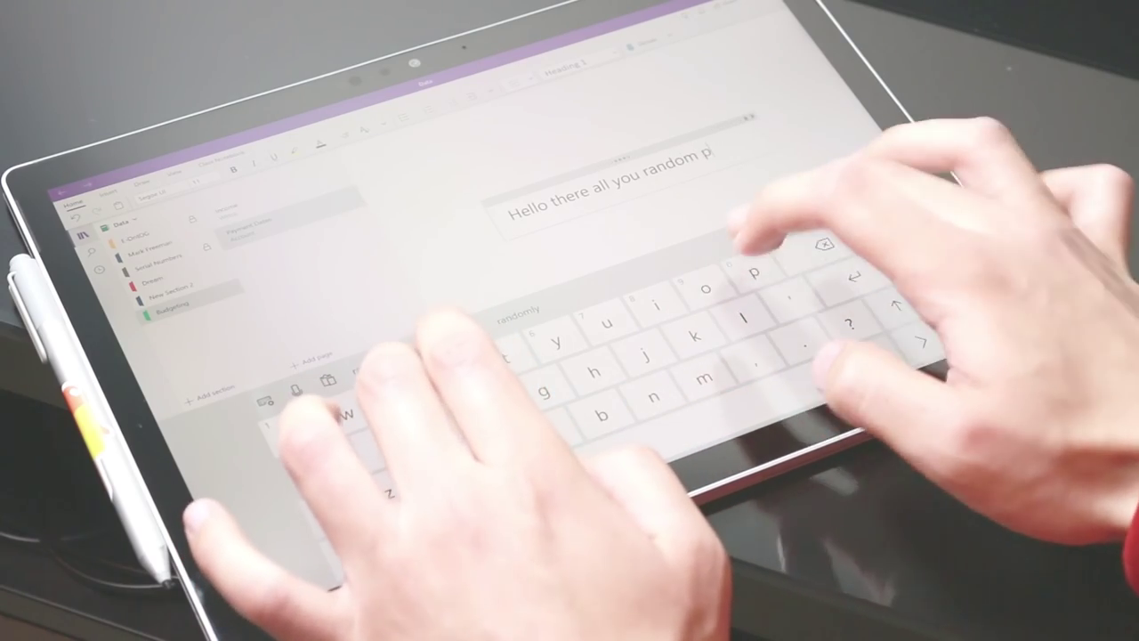
{"action": "type", "text": " this is a test o"}
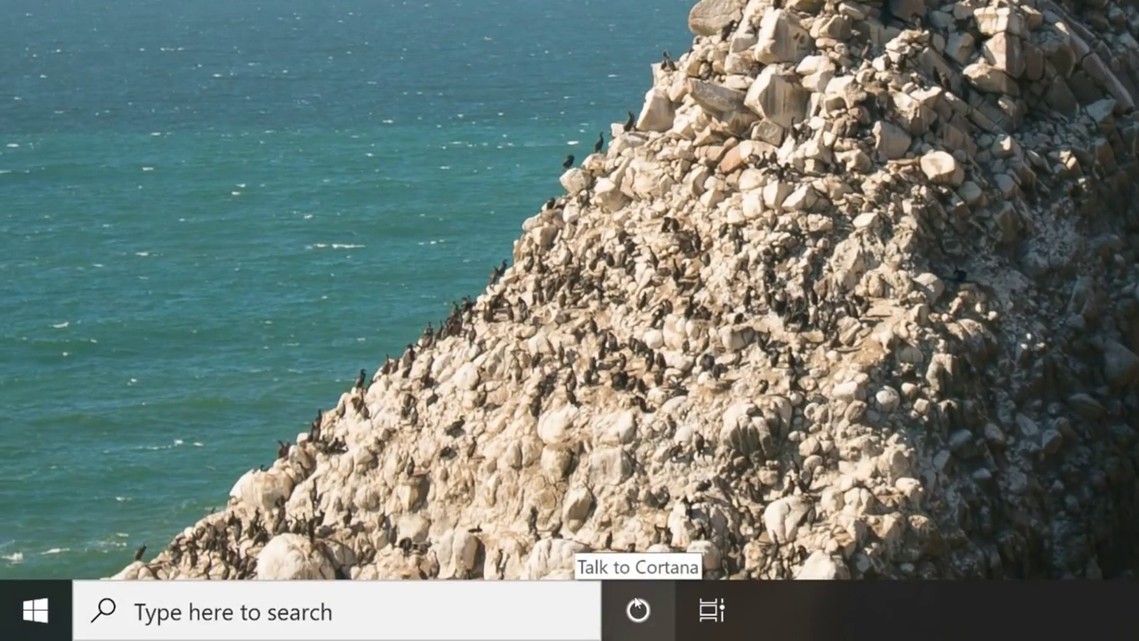
- Bring up the search panel, try Cortana, then search for 'hello'
{"action": "left_click", "coordinate": [534, 603]}
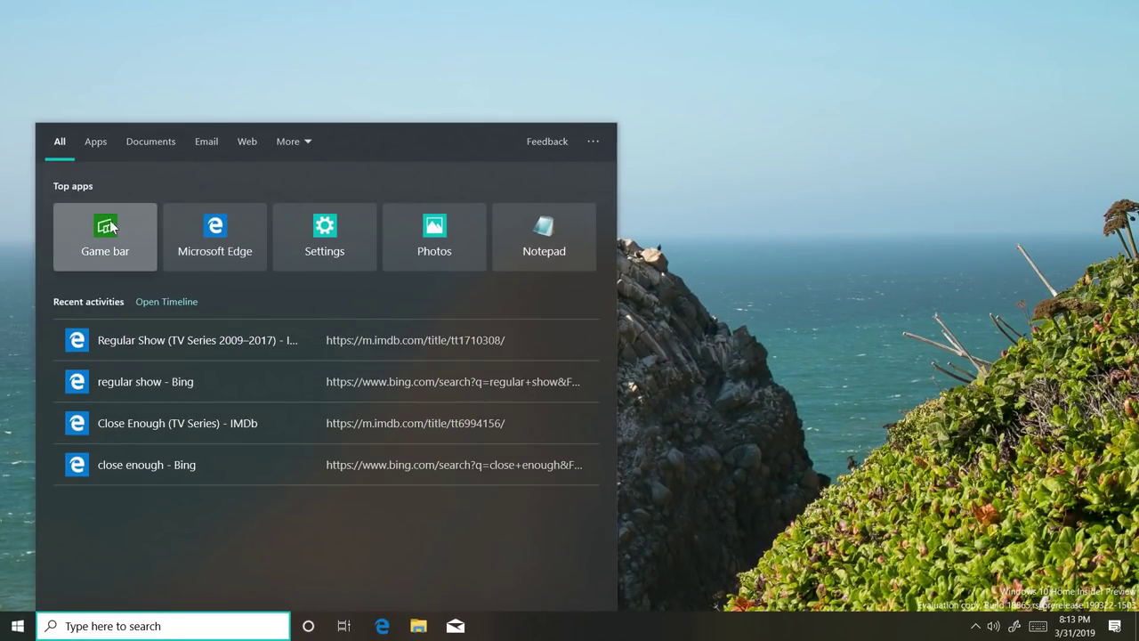
{"action": "left_click", "coordinate": [309, 627]}
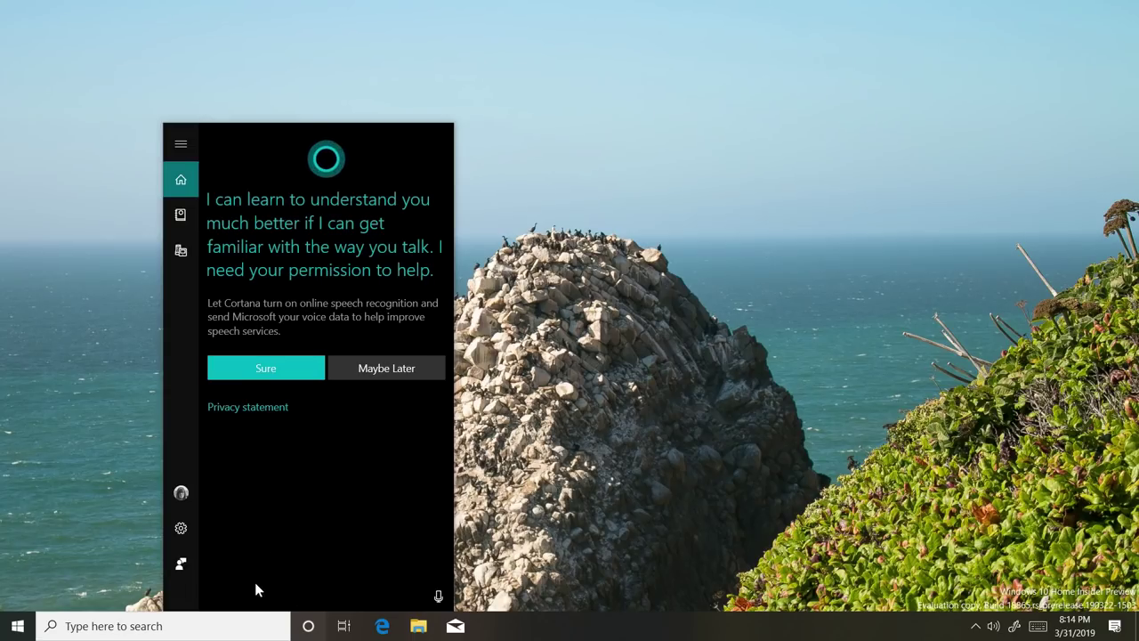
{"action": "left_click", "coordinate": [247, 625]}
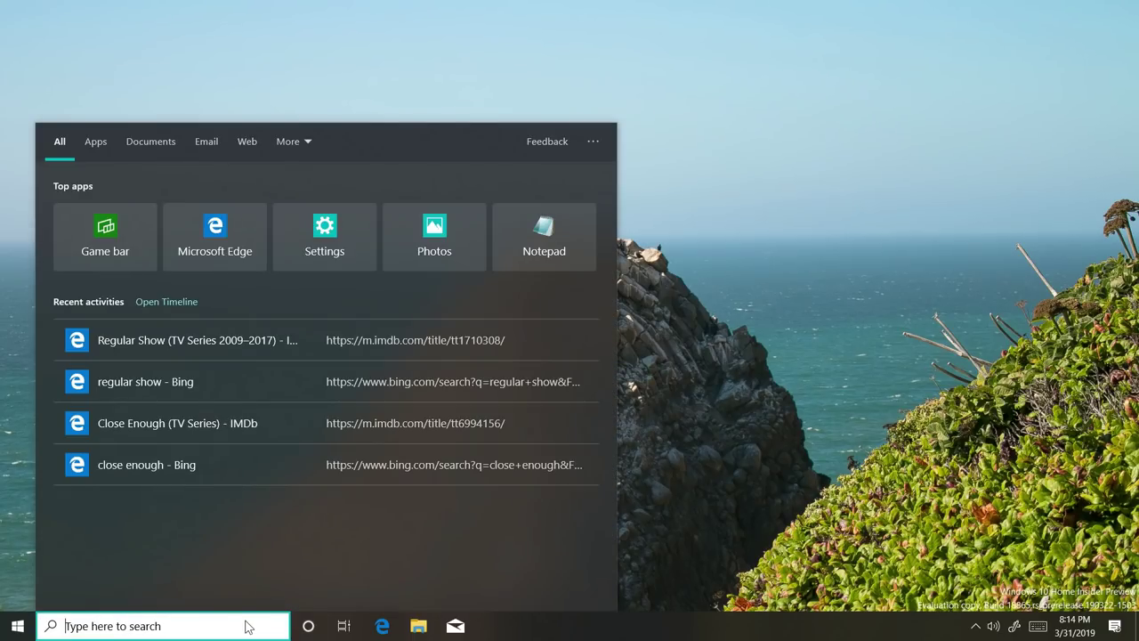
{"action": "type", "text": "hello"}
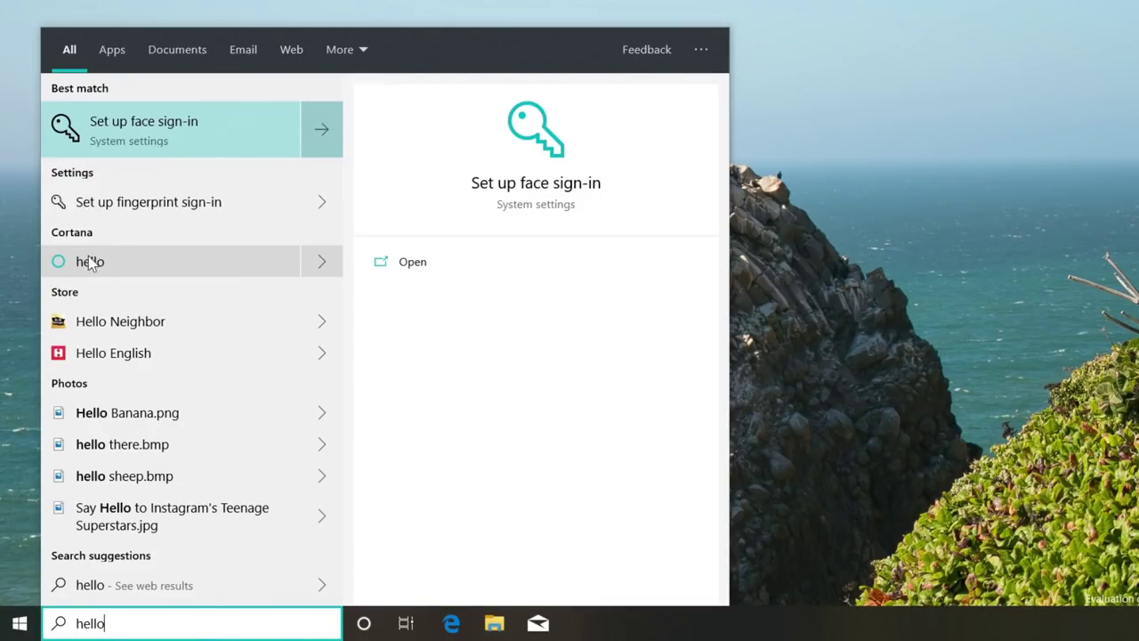
- Search in turn for 'what time is it in london', '5/32' and 'define people'
{"action": "left_click_drag", "start_coordinate": [108, 623], "coordinate": [20, 623]}
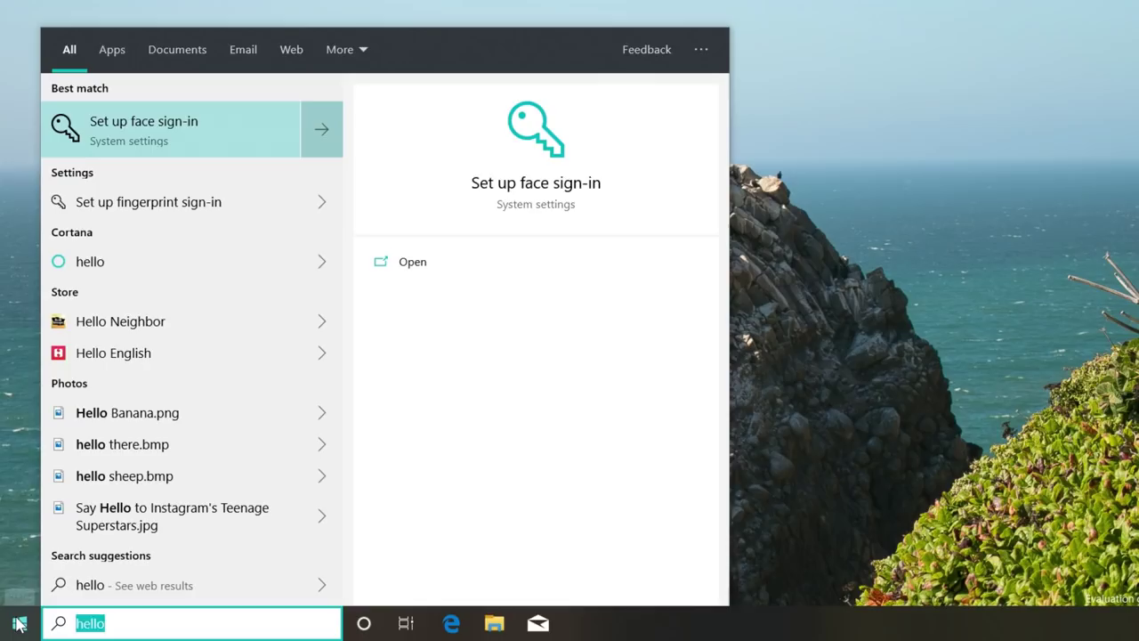
{"action": "type", "text": "what time is it "}
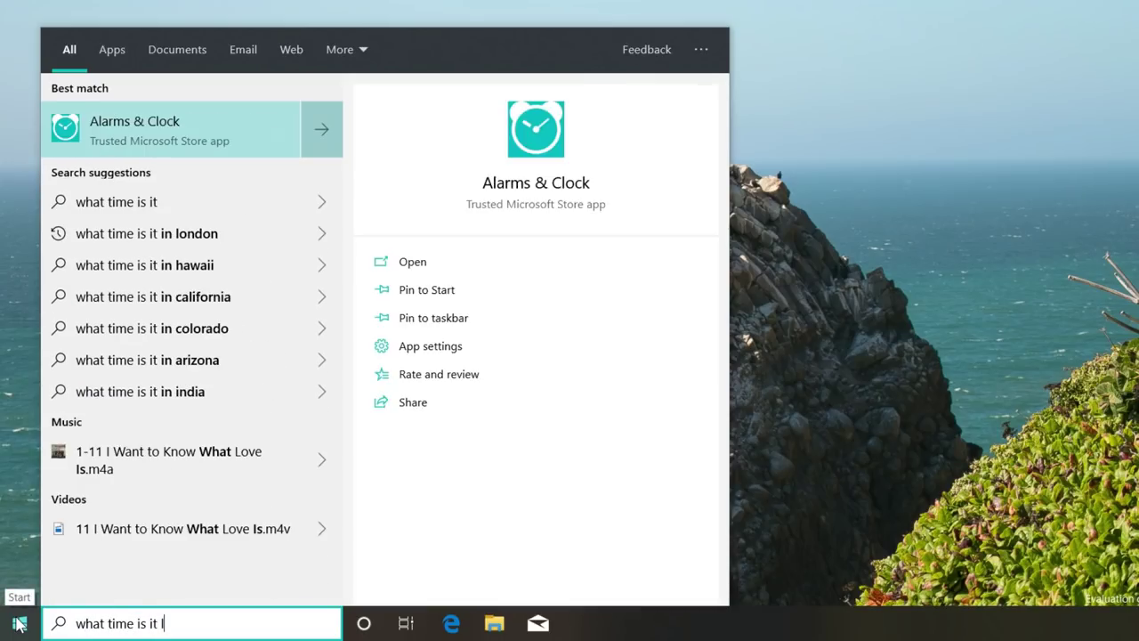
{"action": "type", "text": "in london"}
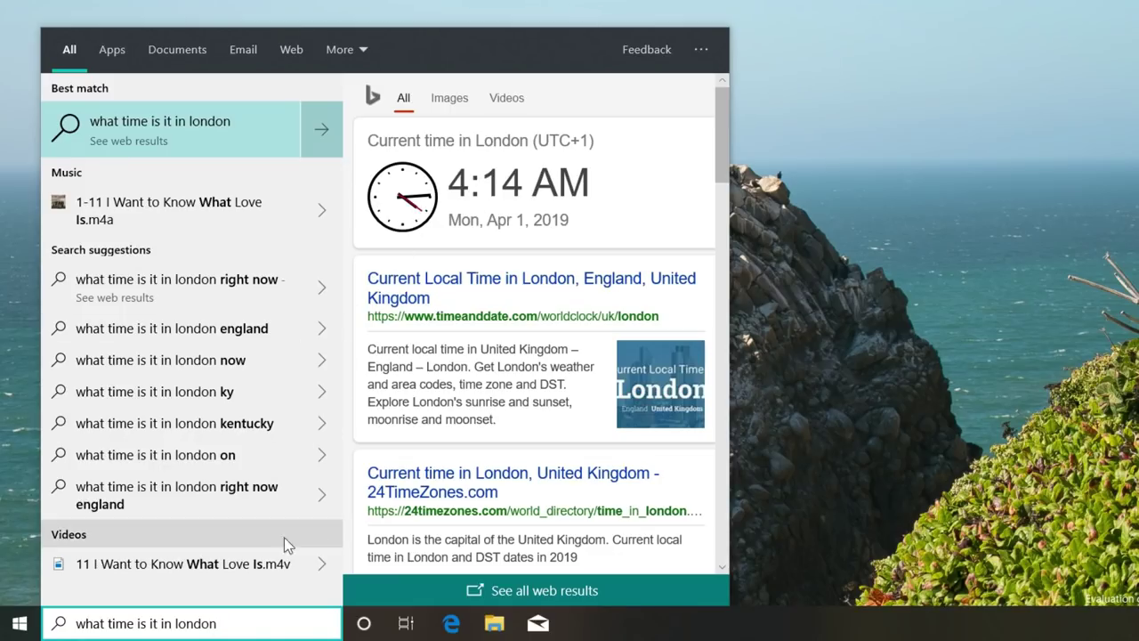
{"action": "triple_click", "coordinate": [223, 623]}
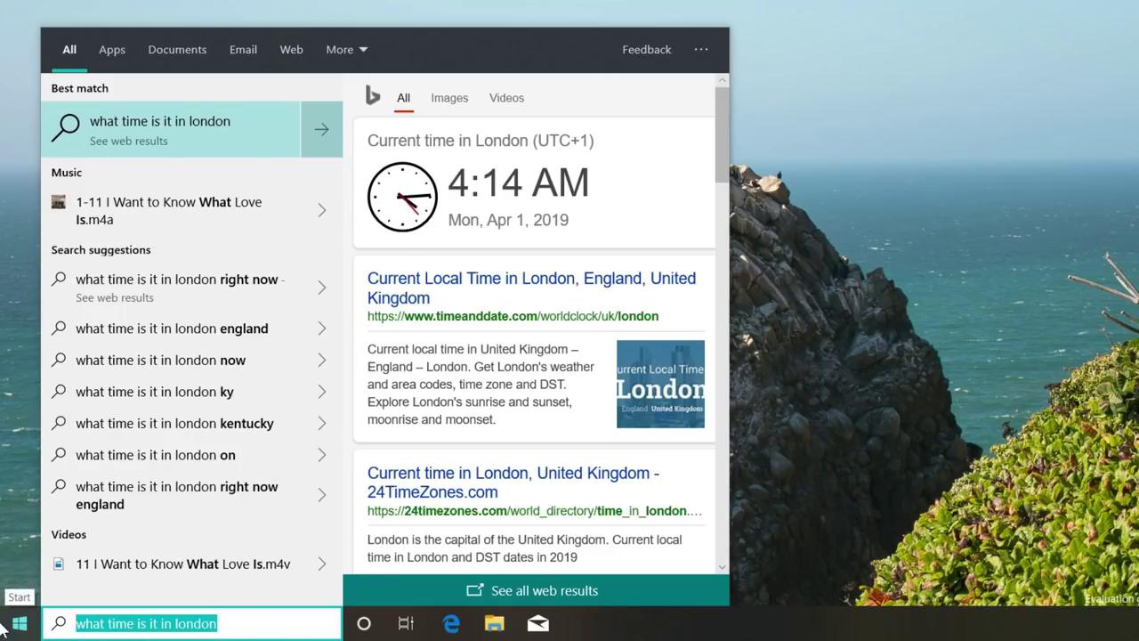
{"action": "type", "text": "5/32"}
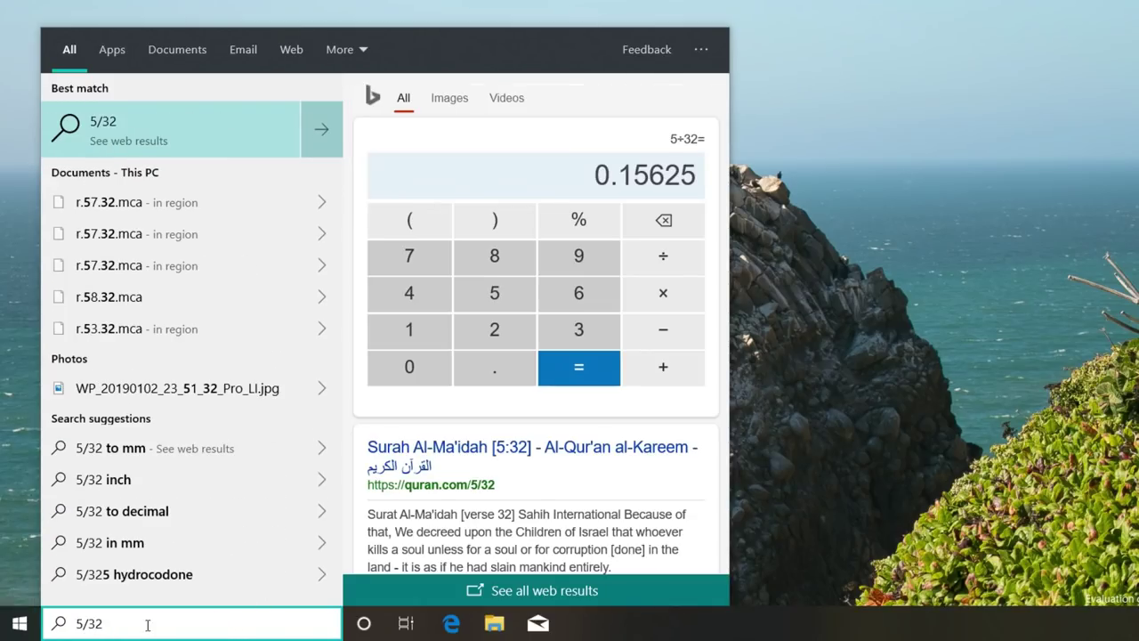
{"action": "key", "text": "ctrl+a"}
{"action": "type", "text": "define people"}
- Replace the query with 'remind me to see what', then clear the search box
{"action": "key", "text": "ctrl+shift+Left"}
{"action": "key", "text": "ctrl+shift+Left"}
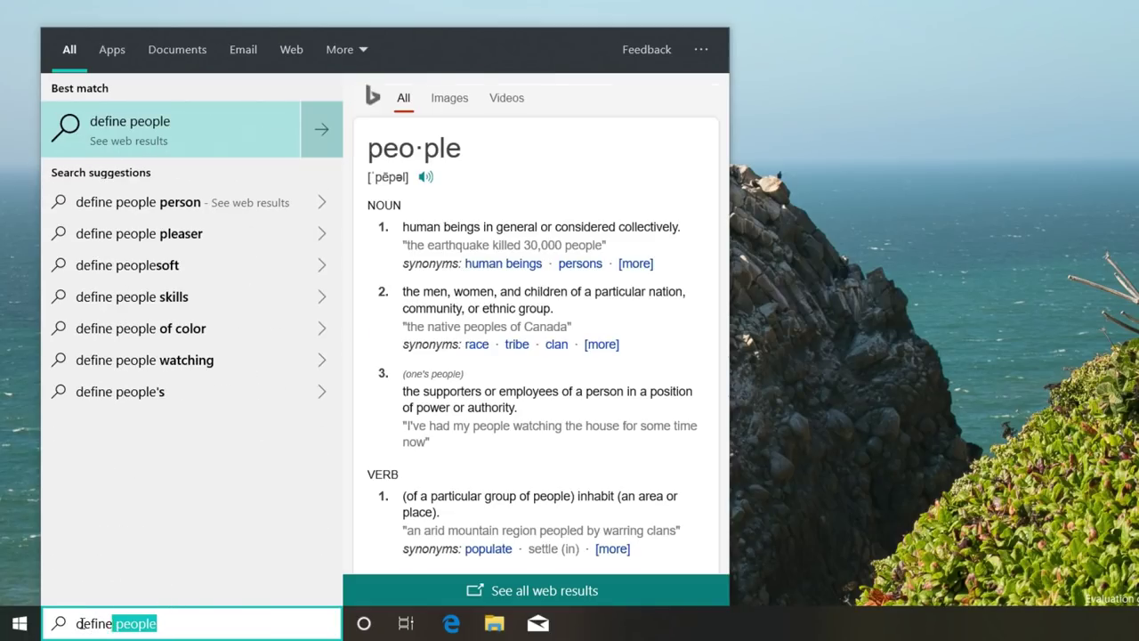
{"action": "type", "text": "rem"}
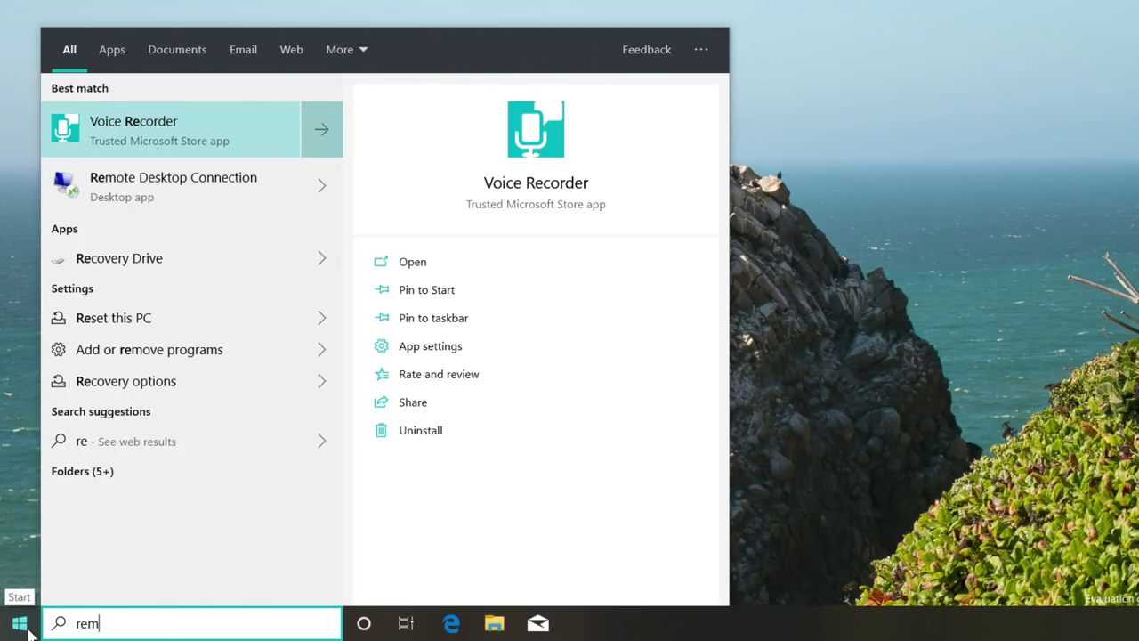
{"action": "type", "text": "ind me to se"}
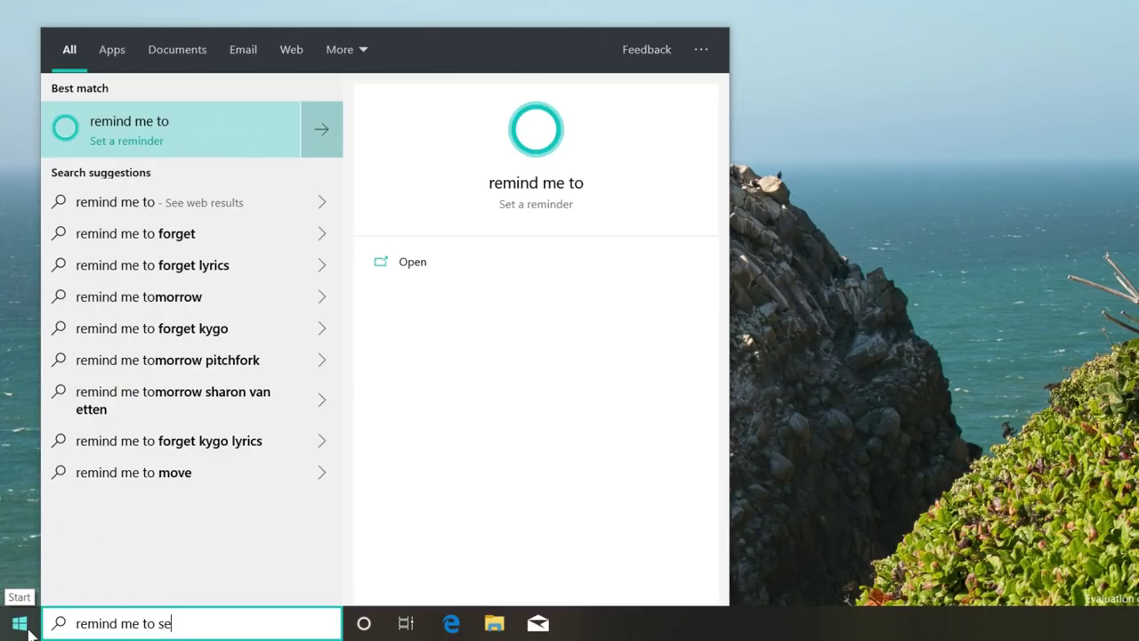
{"action": "type", "text": "e what"}
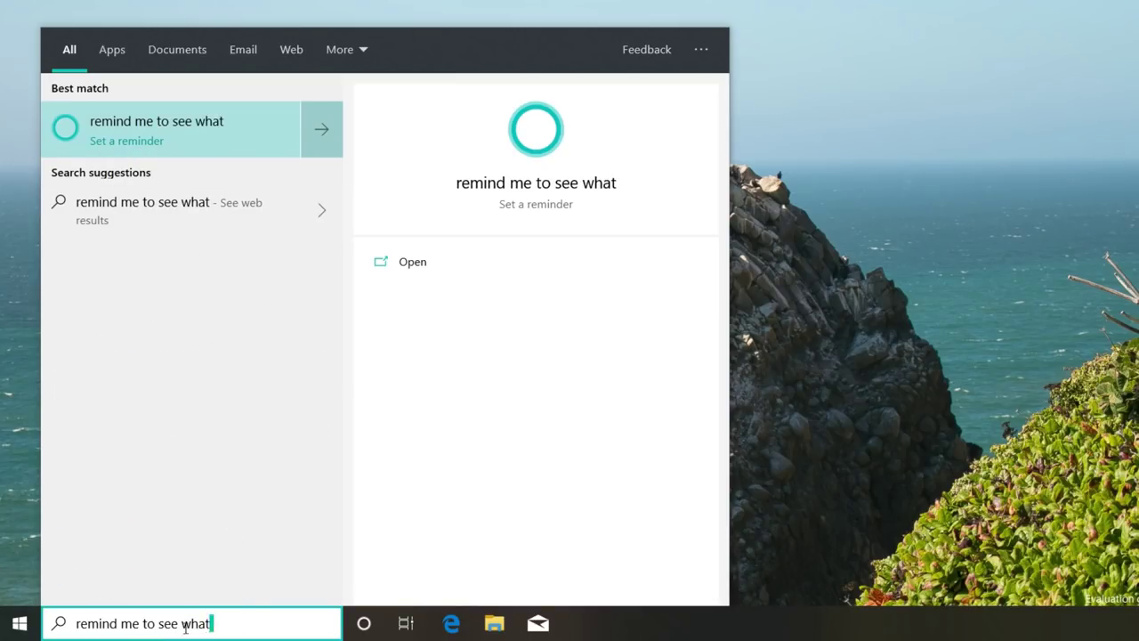
{"action": "key", "text": "ctrl+a"}
{"action": "key", "text": "BackSpace"}
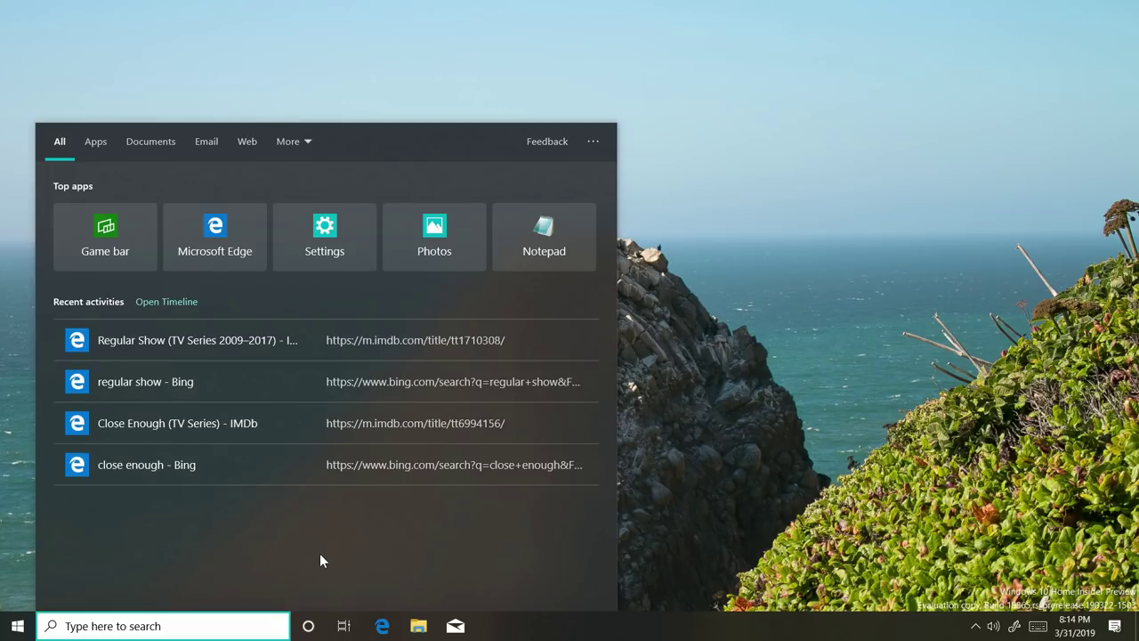
- Go to Settings > Search > Searching Windows
{"action": "left_click", "coordinate": [18, 626]}
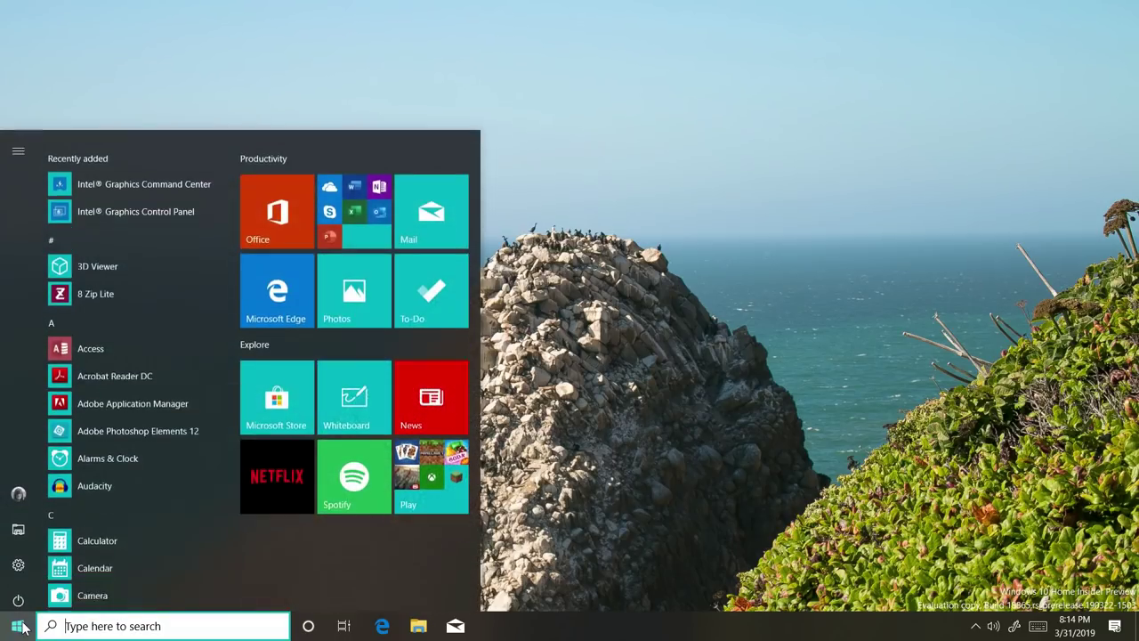
{"action": "left_click", "coordinate": [21, 564]}
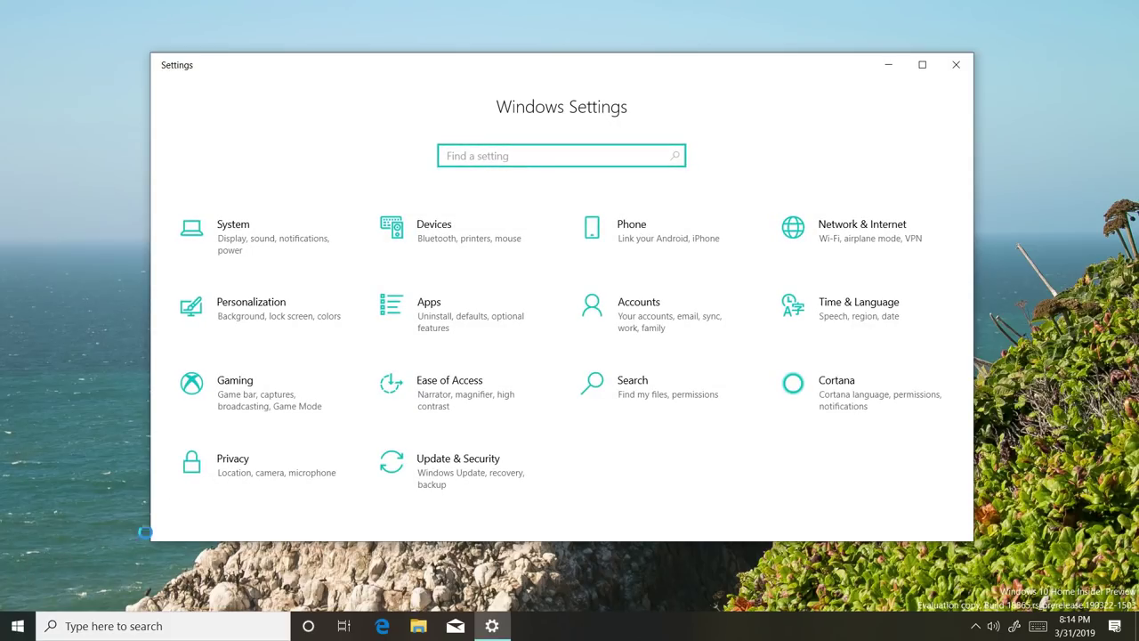
{"action": "left_click", "coordinate": [623, 387]}
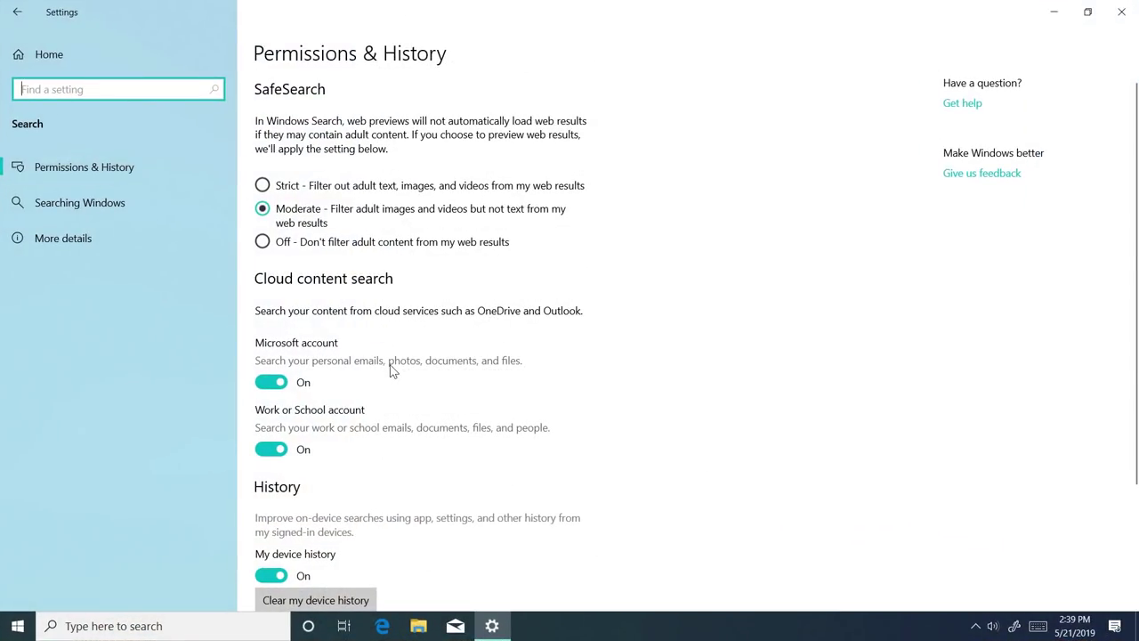
{"action": "scroll", "coordinate": [389, 369], "scroll_direction": "down", "scroll_amount": 3}
{"action": "scroll", "coordinate": [392, 370], "scroll_direction": "up", "scroll_amount": 5}
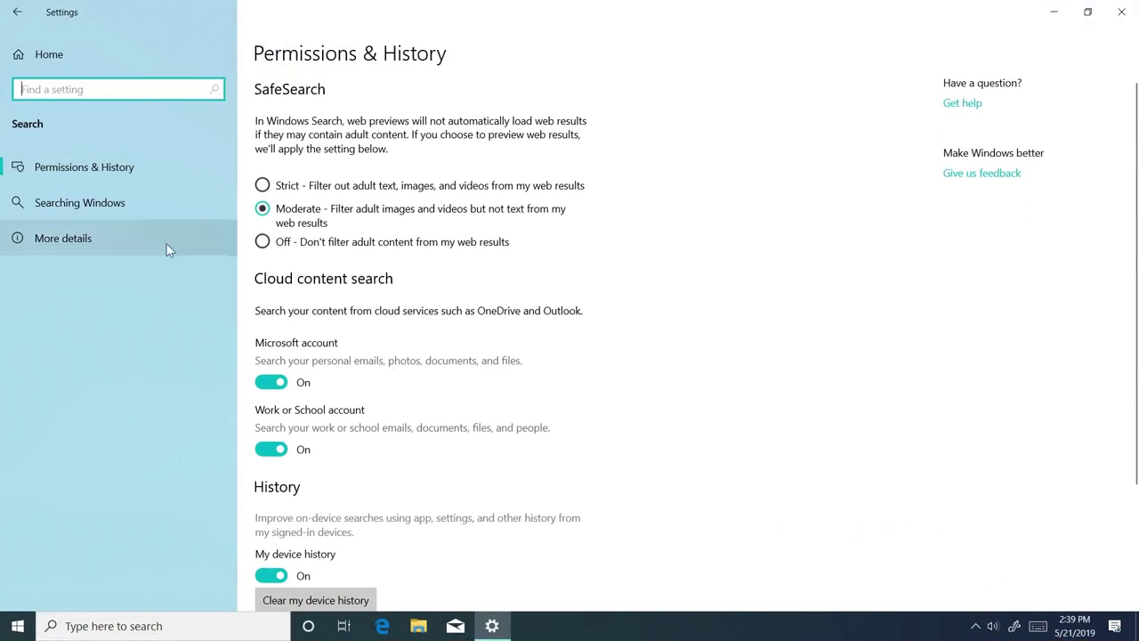
{"action": "left_click", "coordinate": [114, 203]}
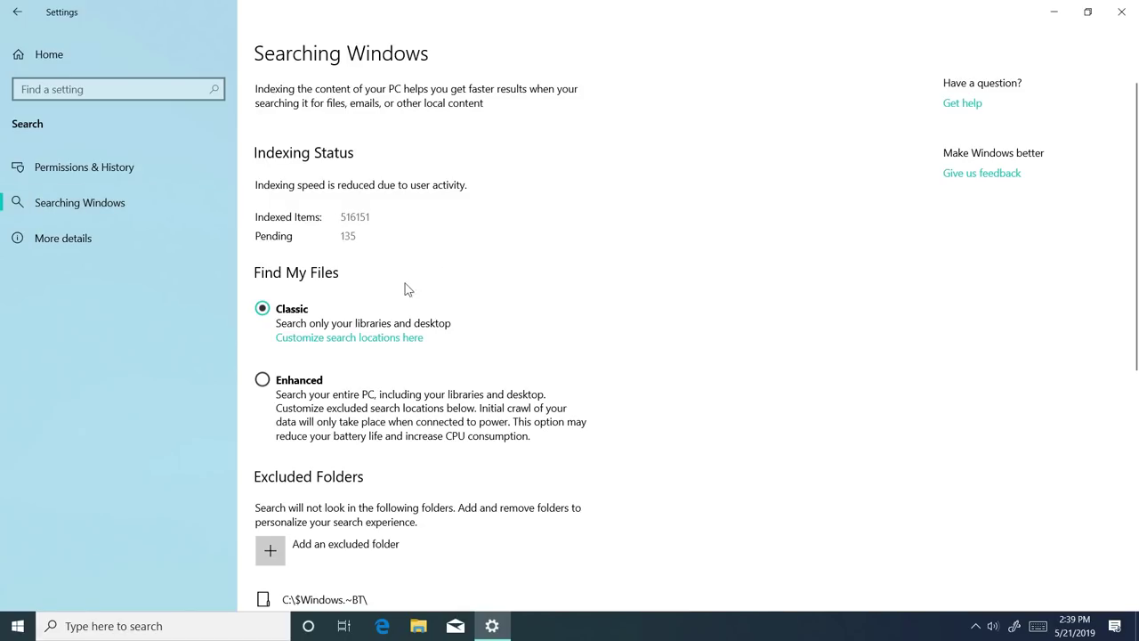
- Switch file search to Enhanced, back to Classic, and expand the C:\$Windows.~BT\ excluded folder
{"action": "left_click", "coordinate": [296, 394]}
{"action": "scroll", "coordinate": [415, 264], "scroll_direction": "down", "scroll_amount": 4}
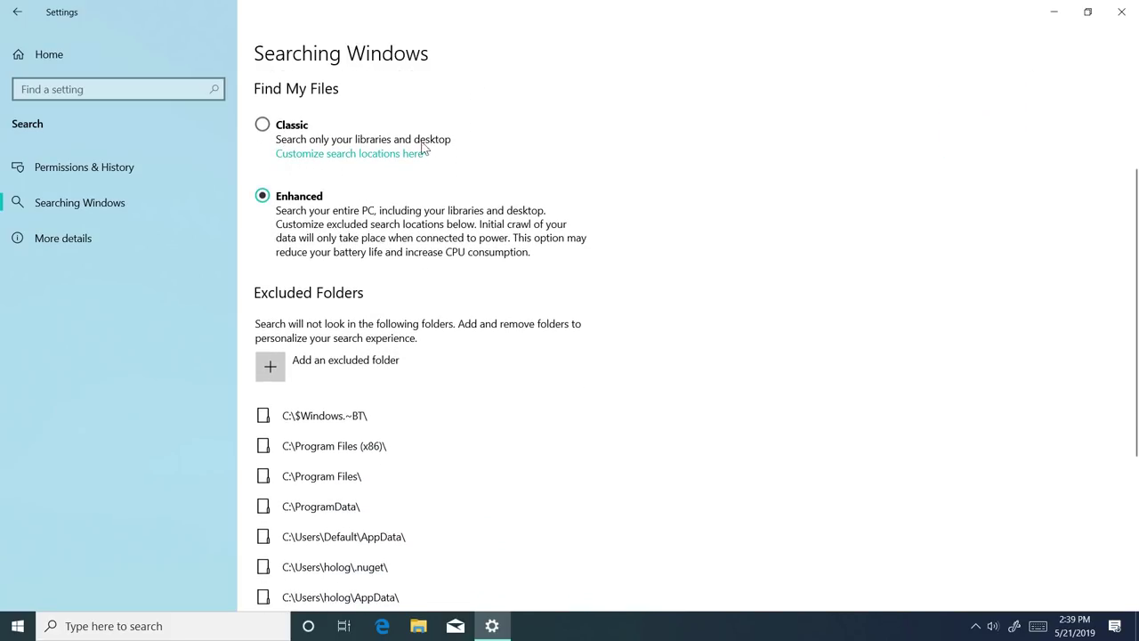
{"action": "left_click", "coordinate": [451, 143]}
{"action": "scroll", "coordinate": [438, 356], "scroll_direction": "down", "scroll_amount": 2}
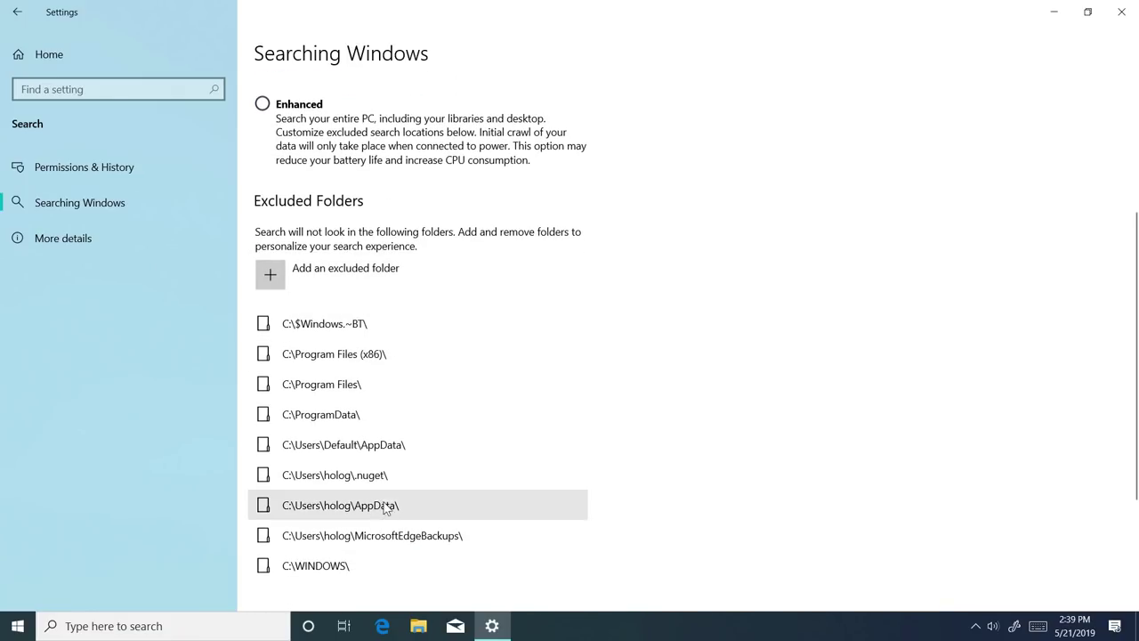
{"action": "left_click", "coordinate": [302, 323]}
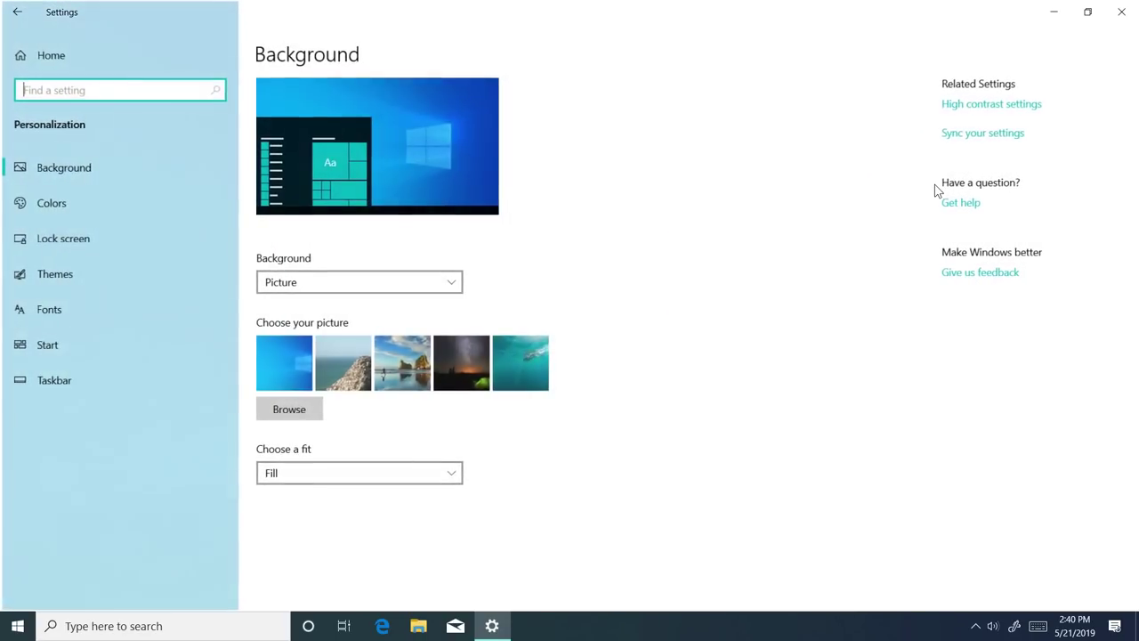
- Choose the second picture as desktop background, then review colour choices on Colors, keeping Custom
{"action": "left_click", "coordinate": [347, 374]}
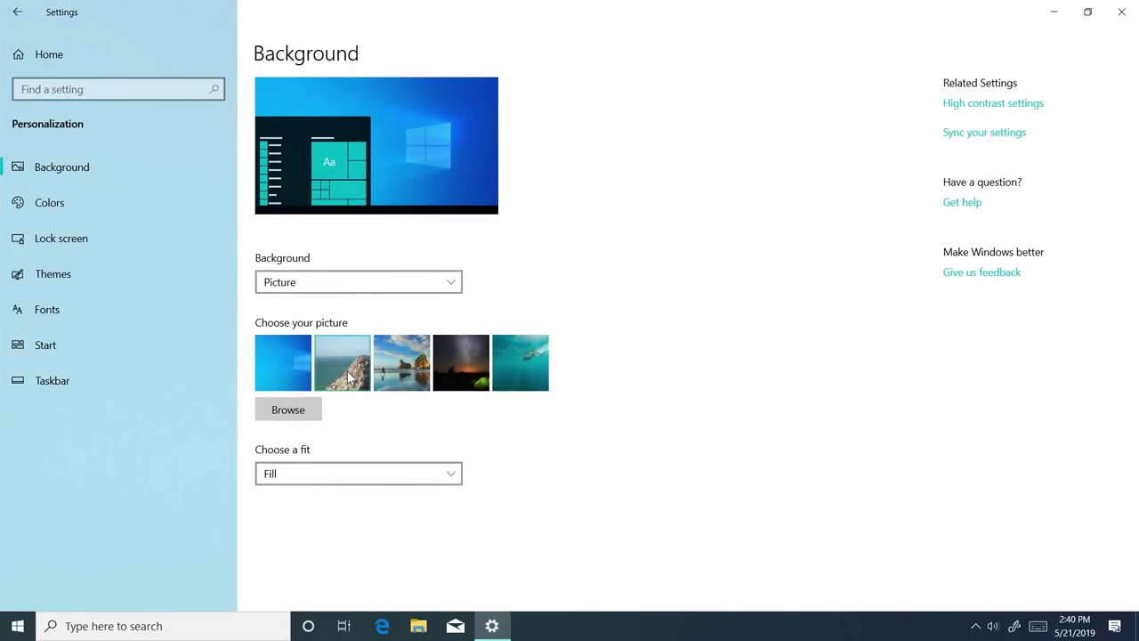
{"action": "left_click", "coordinate": [136, 205]}
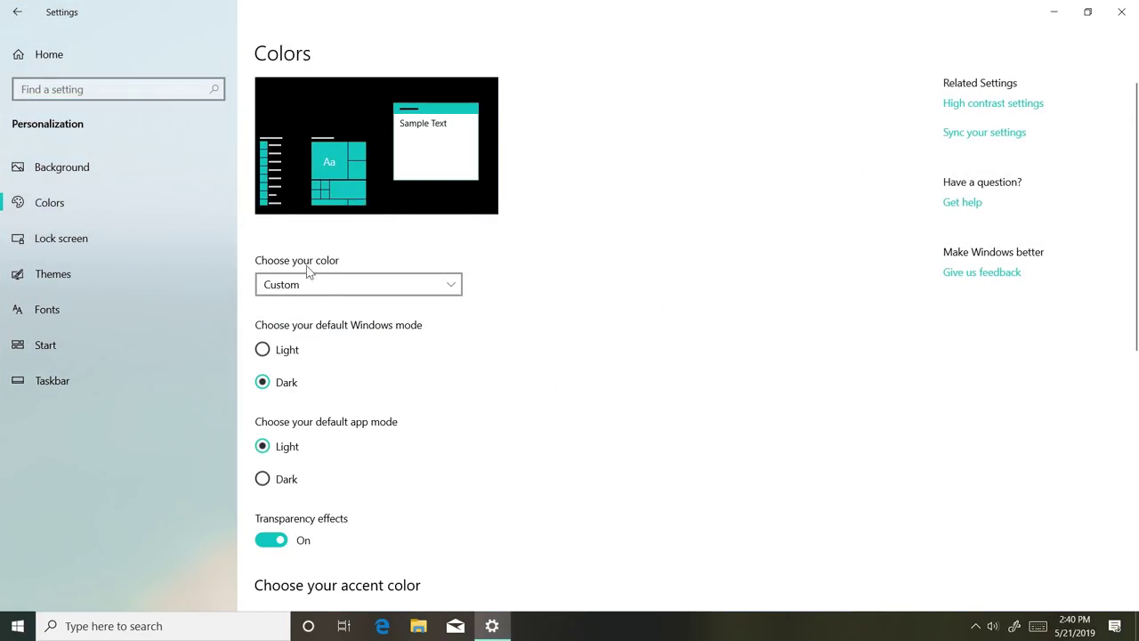
{"action": "left_click", "coordinate": [320, 285]}
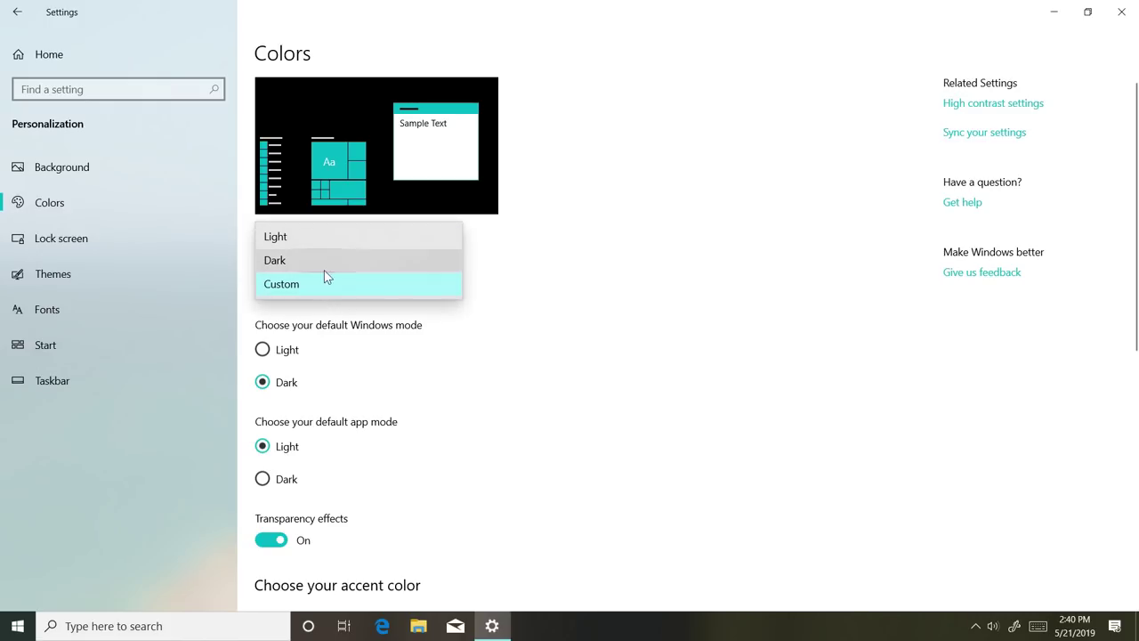
{"action": "left_click", "coordinate": [322, 337]}
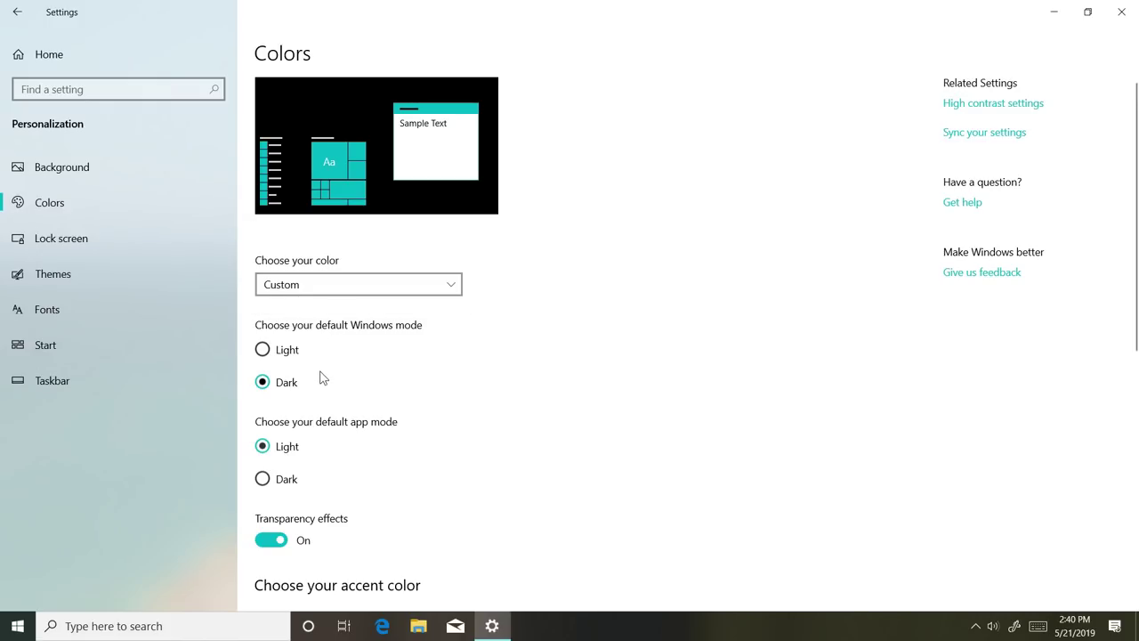
- Set the default Windows mode to Dark, restore the Settings window, then switch it to Light
{"action": "left_click", "coordinate": [263, 381]}
{"action": "left_click_drag", "start_coordinate": [469, 5], "coordinate": [553, 46]}
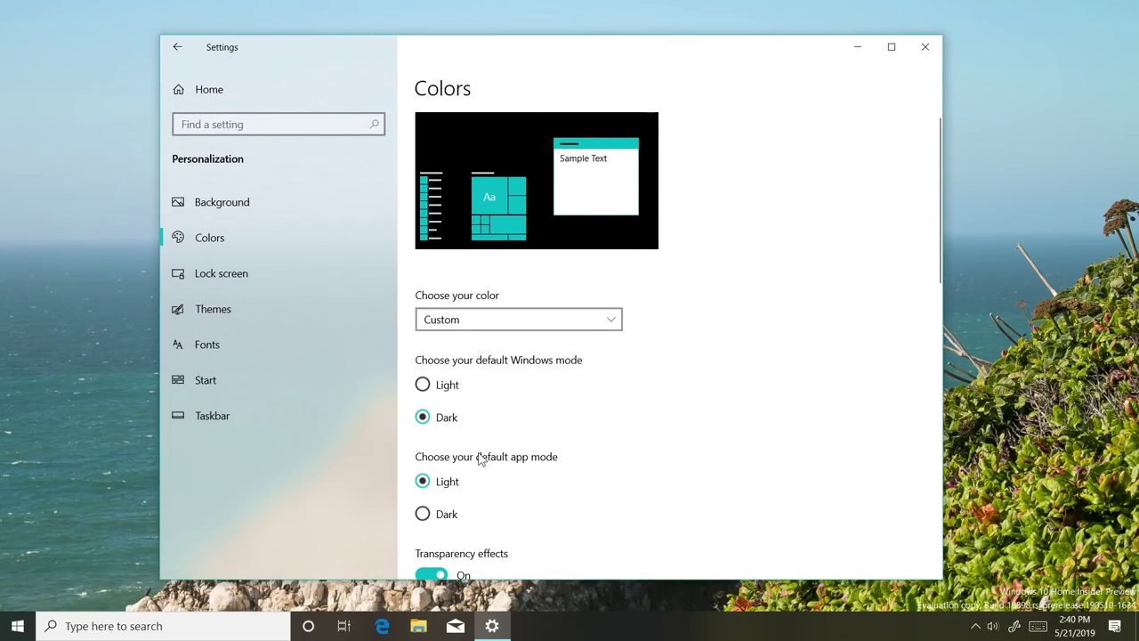
{"action": "scroll", "coordinate": [479, 458], "scroll_direction": "down", "scroll_amount": 1}
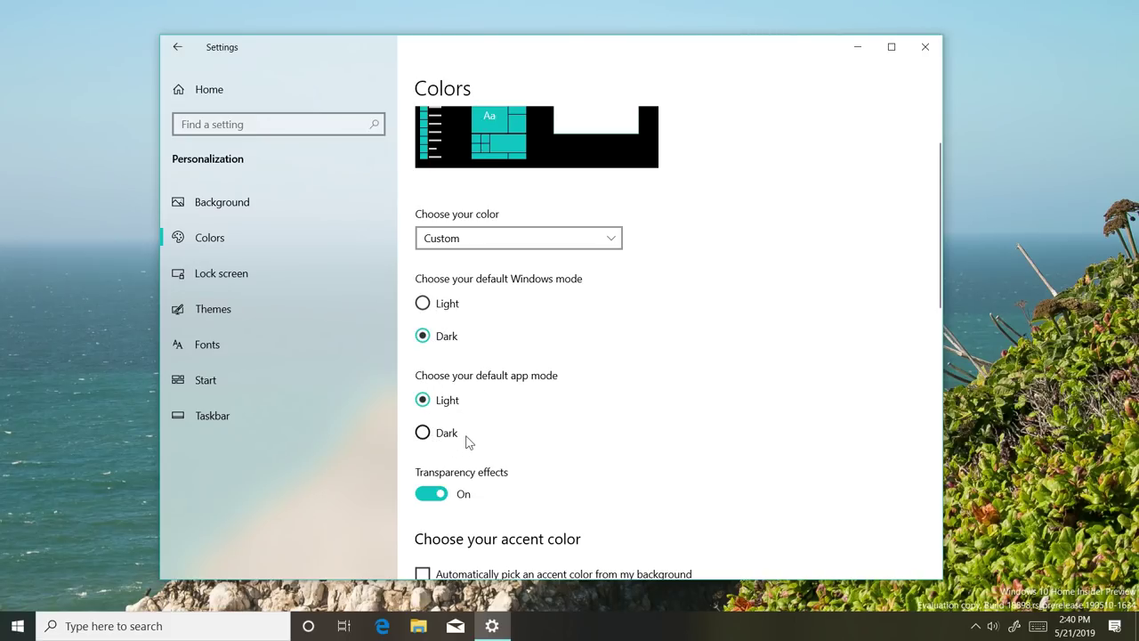
{"action": "left_click", "coordinate": [424, 304]}
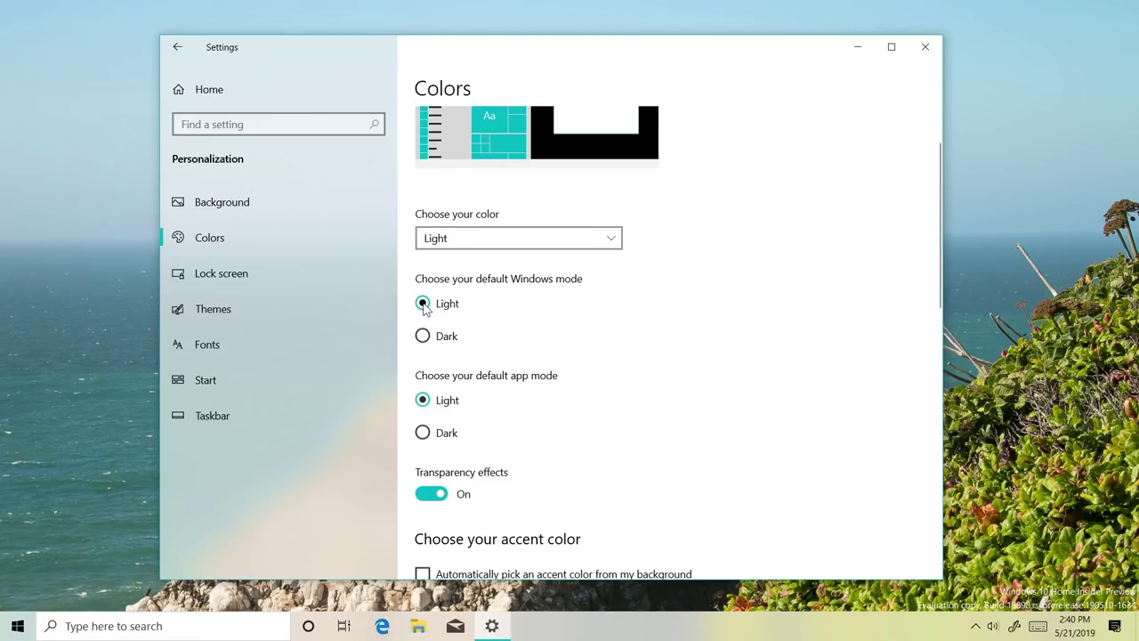
{"action": "left_click", "coordinate": [17, 628]}
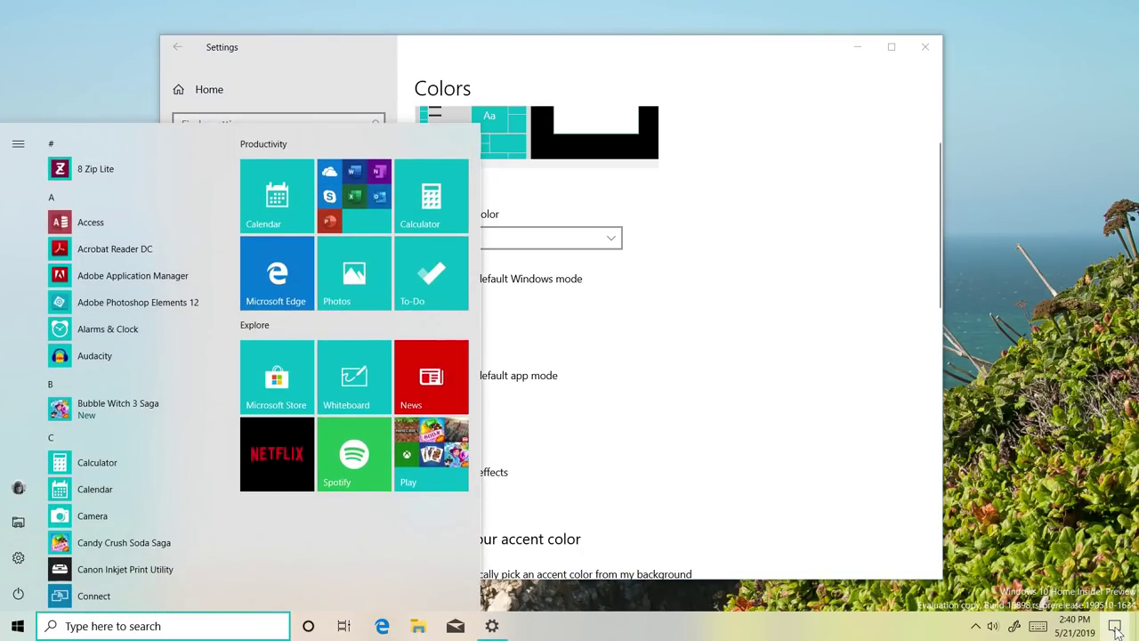
- Toggle the Action Center open and closed twice
{"action": "left_click", "coordinate": [1115, 630]}
{"action": "left_click", "coordinate": [1115, 630]}
{"action": "left_click", "coordinate": [1115, 630]}
{"action": "left_click", "coordinate": [1116, 630]}
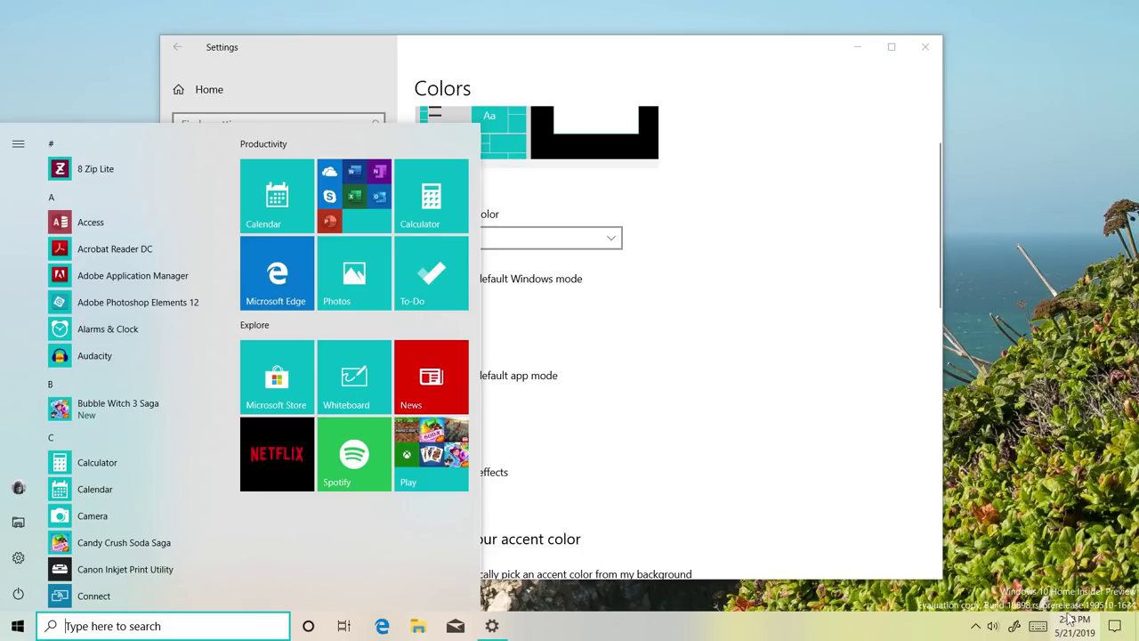
- View the Start menu options for the Edge, Access and Play tiles
{"action": "right_click", "coordinate": [295, 283]}
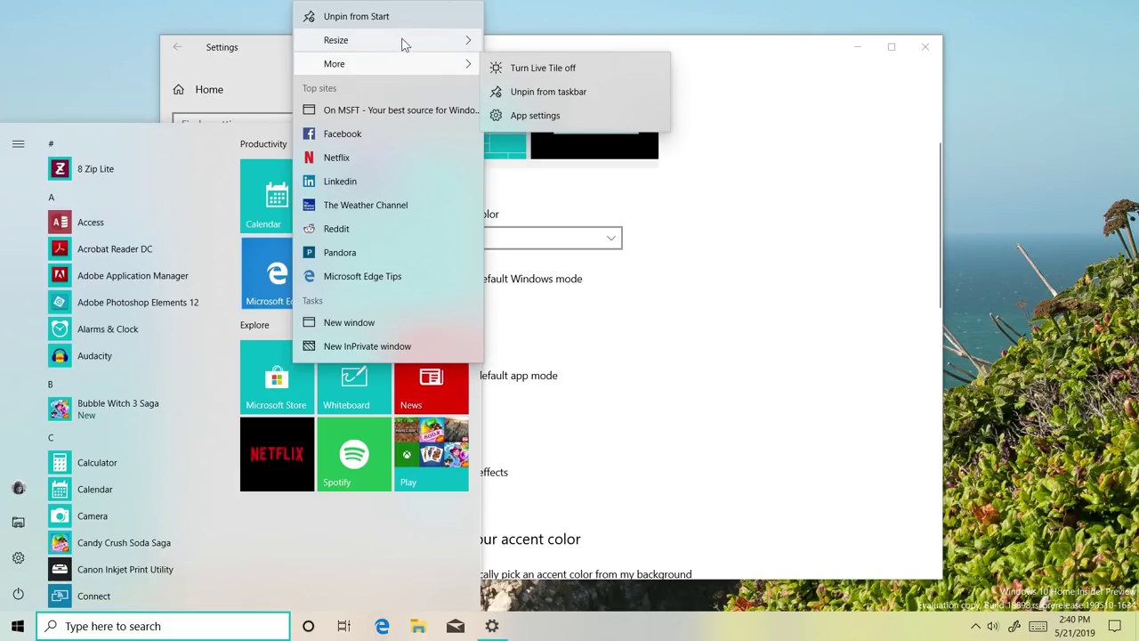
{"action": "mouse_move", "coordinate": [401, 45]}
{"action": "right_click", "coordinate": [111, 222]}
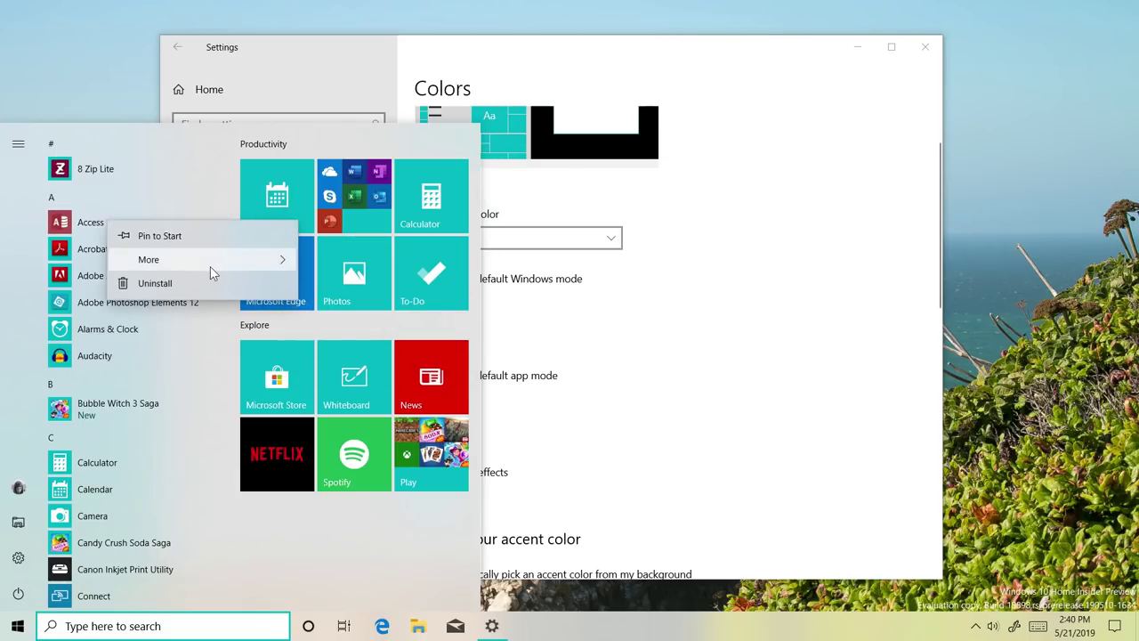
{"action": "mouse_move", "coordinate": [210, 266]}
{"action": "right_click", "coordinate": [429, 461]}
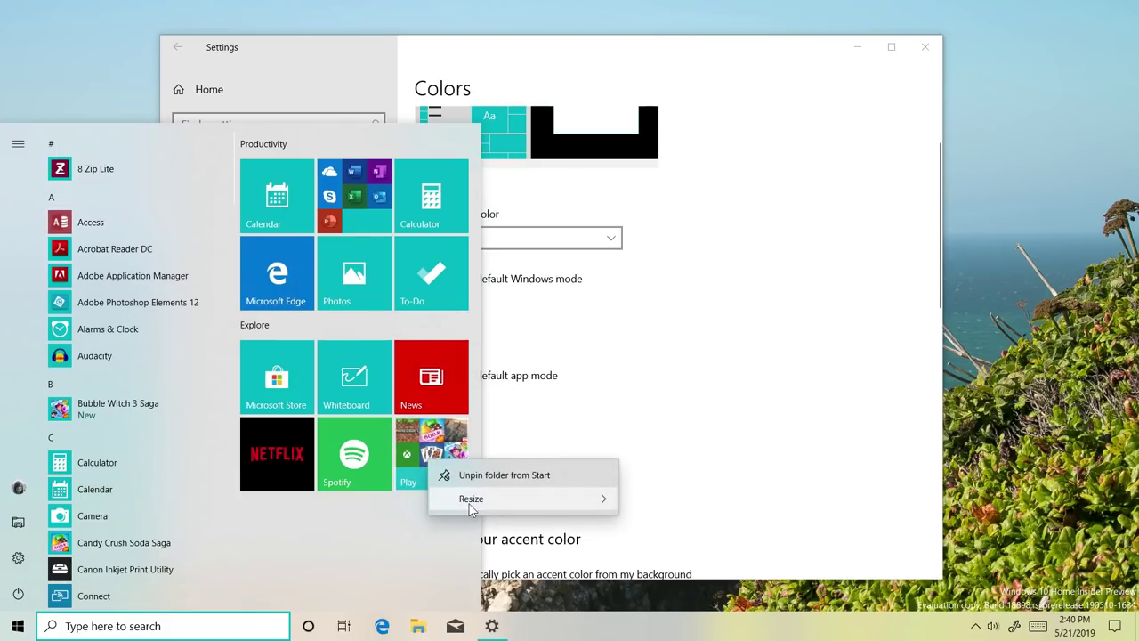
{"action": "mouse_move", "coordinate": [506, 500]}
{"action": "left_click", "coordinate": [1114, 625]}
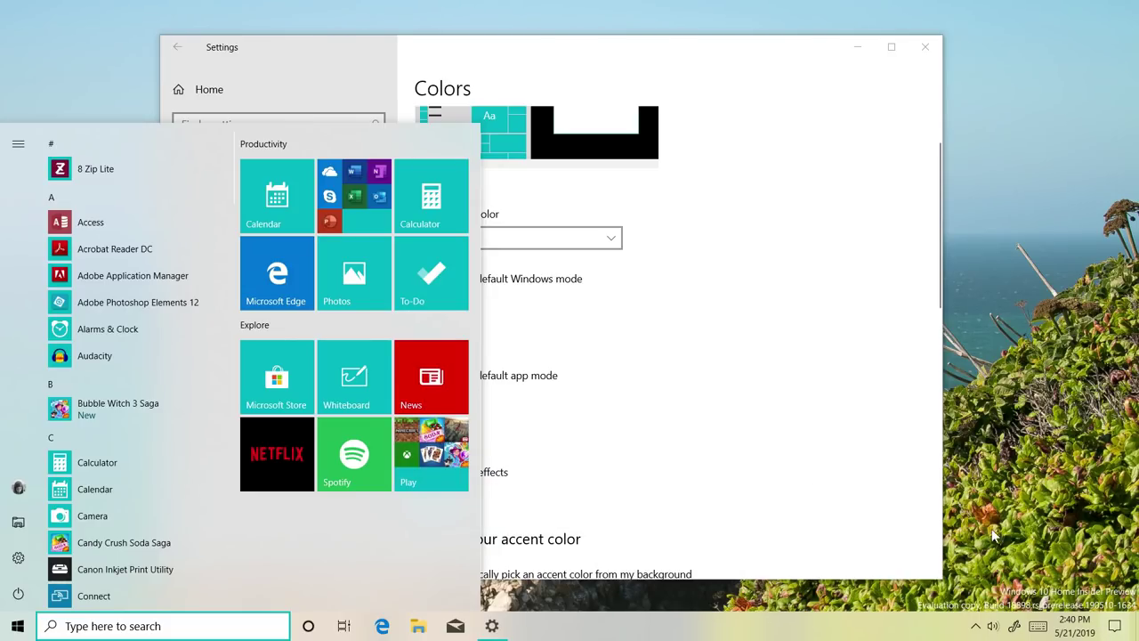
- Check the Location quick action options, close everything, and recheck colour choices, keeping Light
{"action": "left_click", "coordinate": [1115, 625]}
{"action": "right_click", "coordinate": [895, 478]}
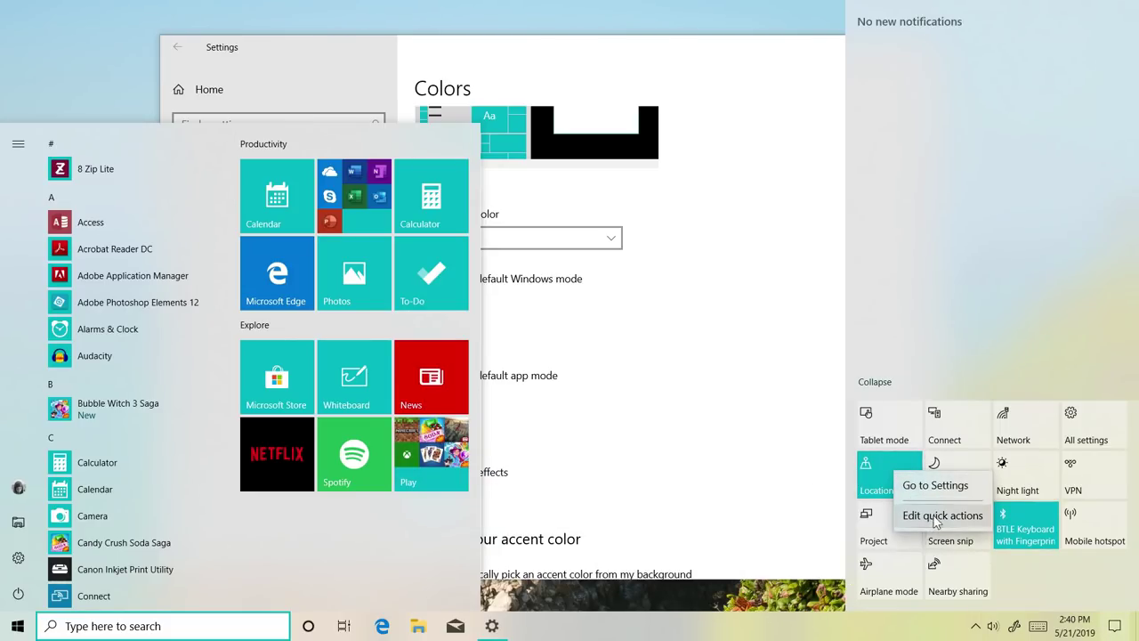
{"action": "left_click", "coordinate": [692, 352]}
{"action": "left_click", "coordinate": [570, 242]}
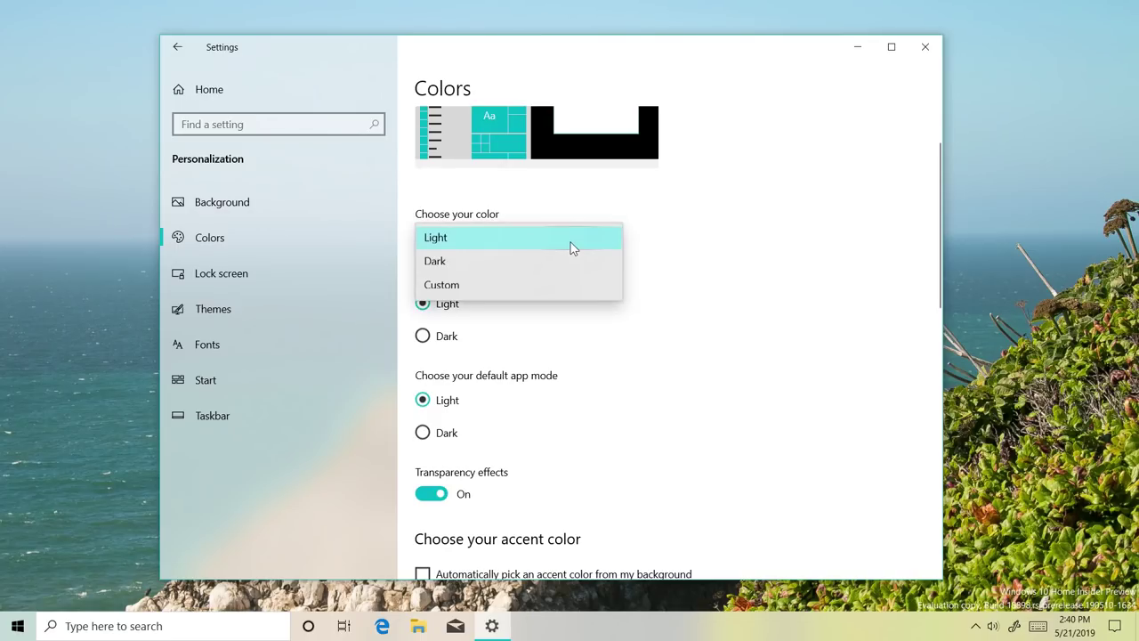
{"action": "left_click", "coordinate": [651, 246]}
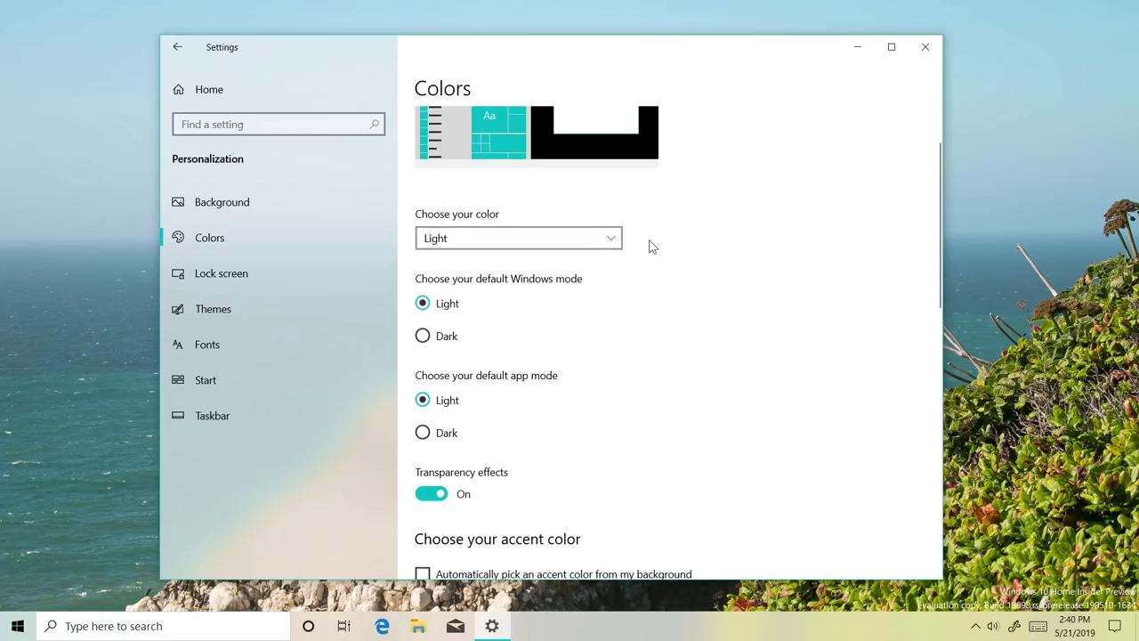
{"action": "scroll", "coordinate": [636, 236], "scroll_direction": "up", "scroll_amount": 2}
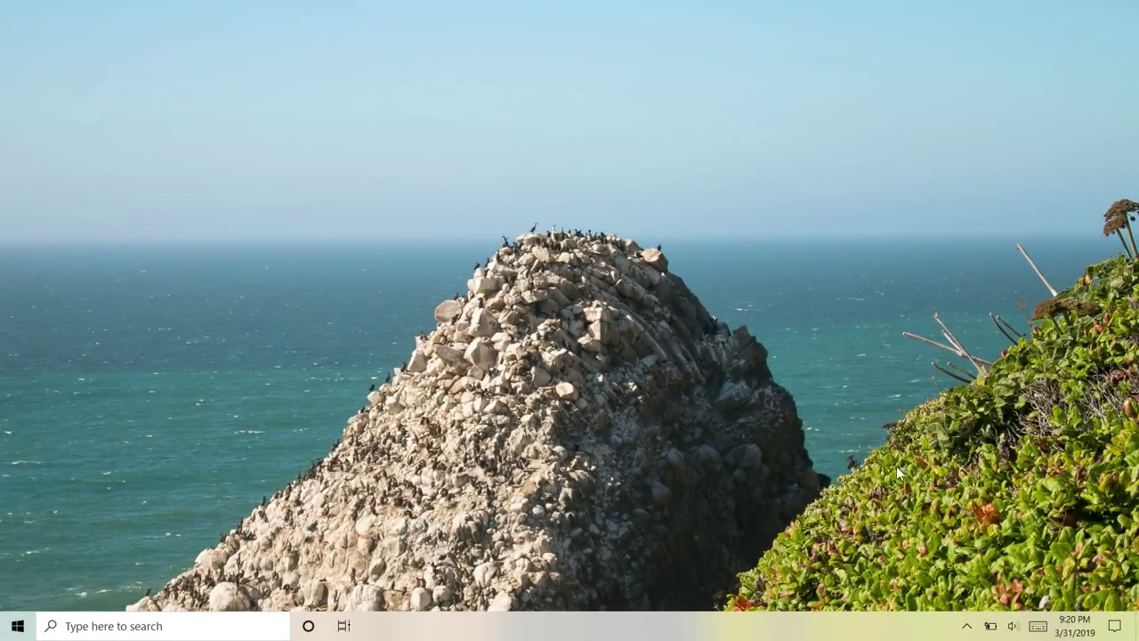
- Drag the Action Center brightness slider through 25 and about 56, ending at 100
{"action": "left_click", "coordinate": [1114, 626]}
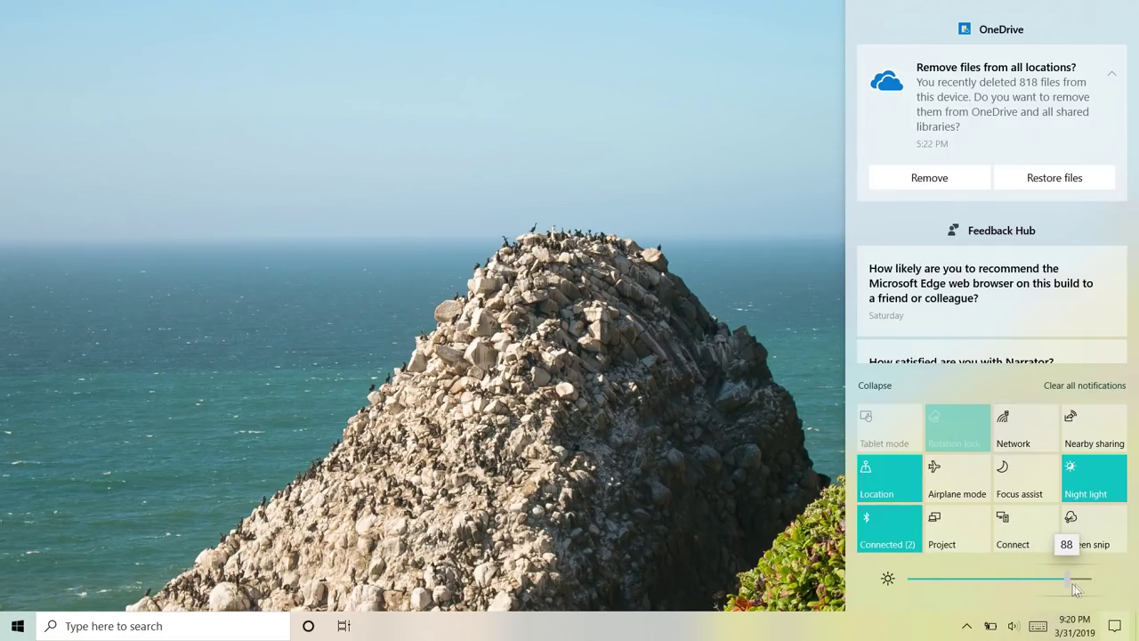
{"action": "left_click_drag", "start_coordinate": [916, 583], "coordinate": [972, 582]}
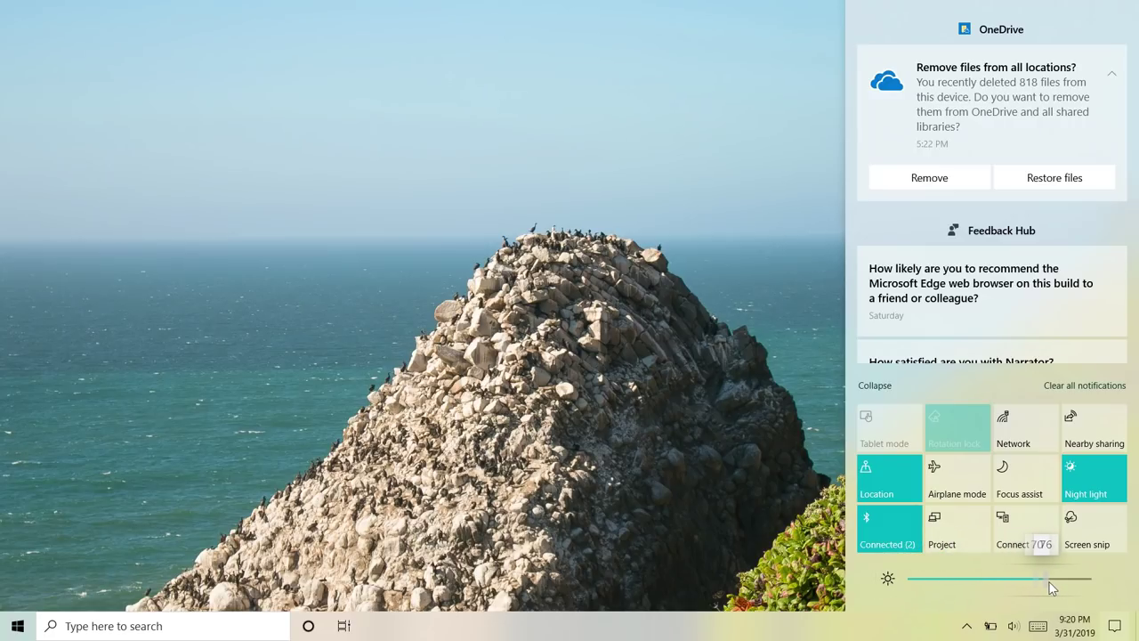
{"action": "left_click_drag", "start_coordinate": [1049, 582], "coordinate": [1012, 581]}
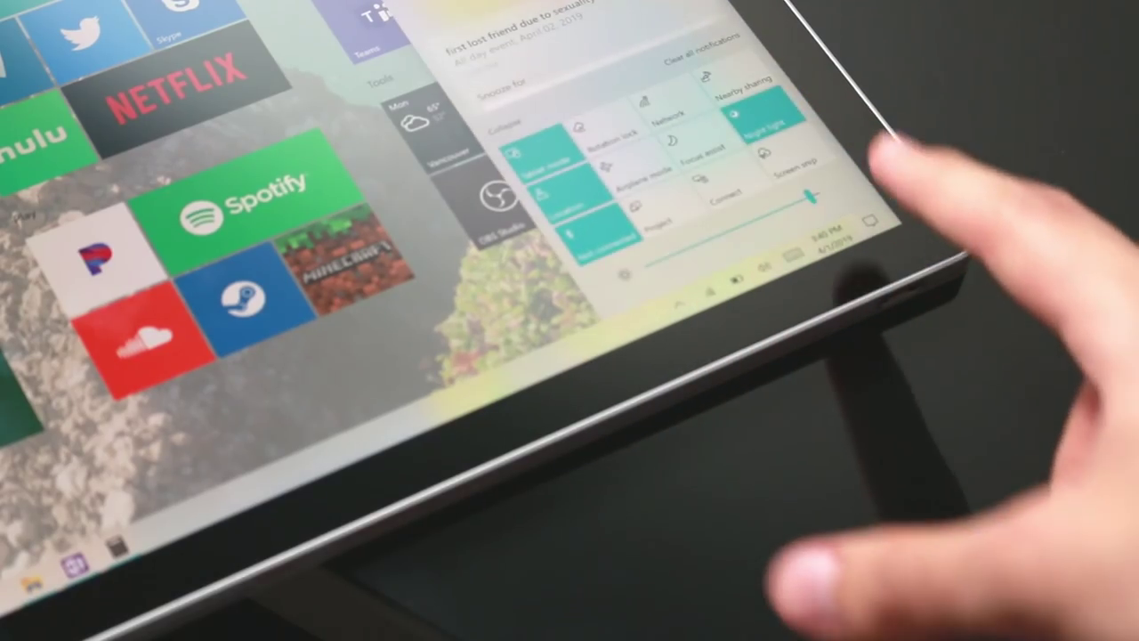
{"action": "left_click_drag", "start_coordinate": [789, 183], "coordinate": [889, 160]}
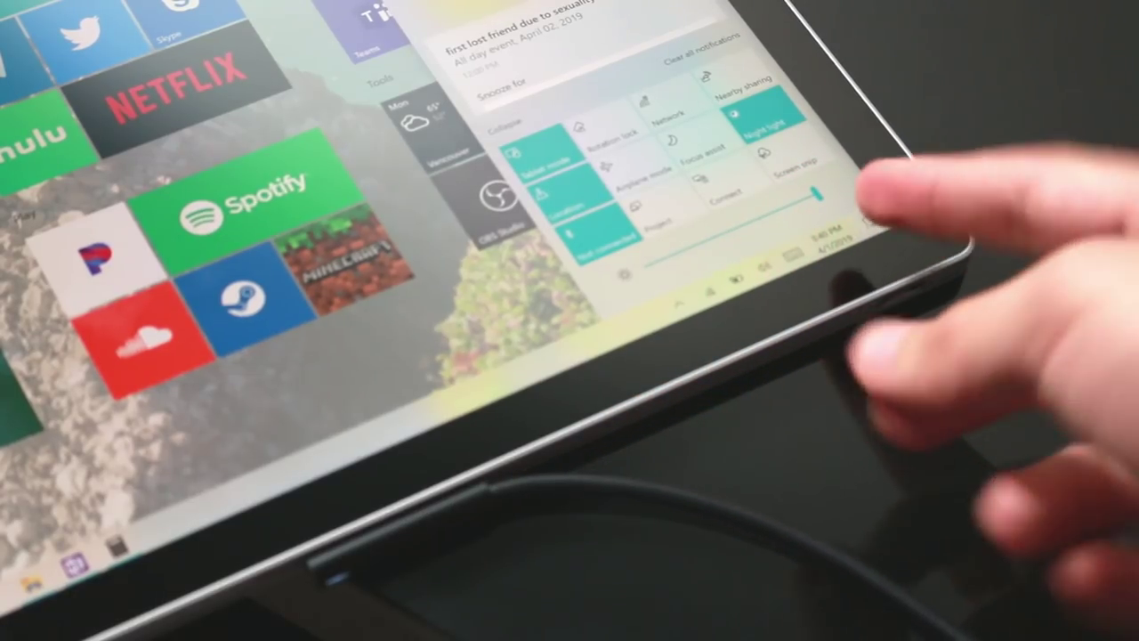
{"action": "left_click_drag", "start_coordinate": [733, 192], "coordinate": [703, 188]}
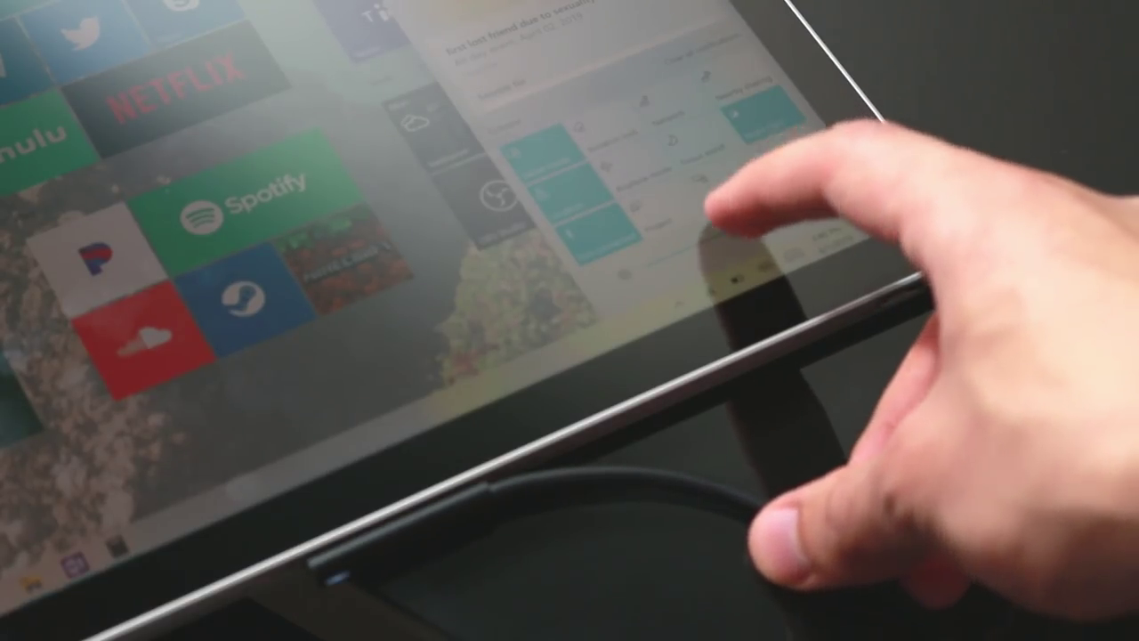
{"action": "left_click_drag", "start_coordinate": [727, 213], "coordinate": [817, 158]}
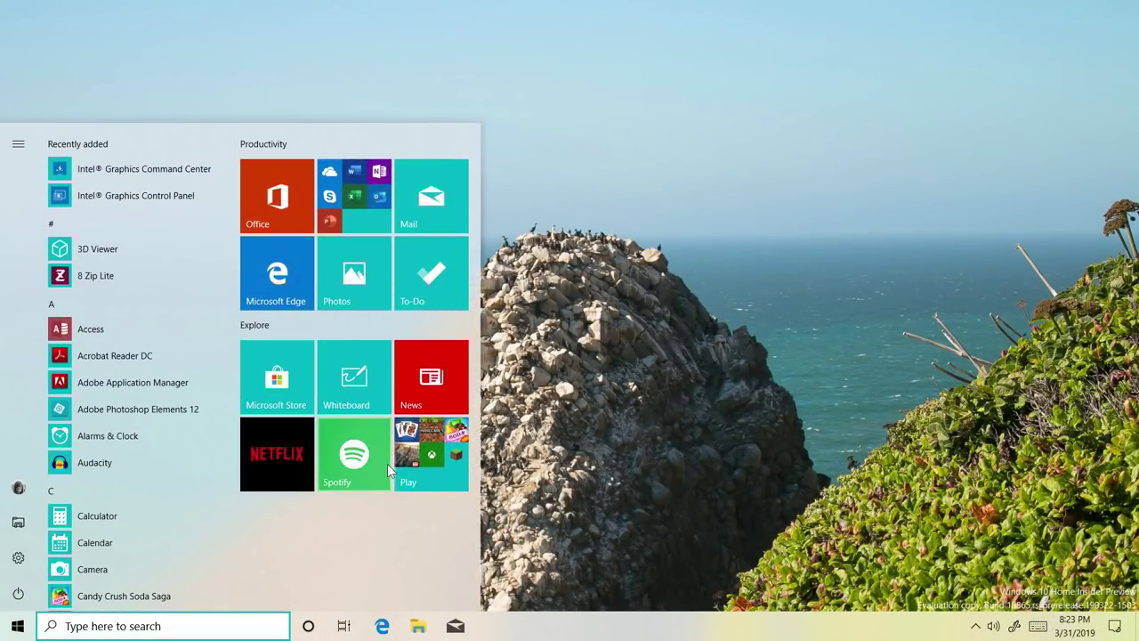
- Peek at Edge's jump list, expand and collapse Play, then unpin the Explore group
{"action": "right_click", "coordinate": [296, 281]}
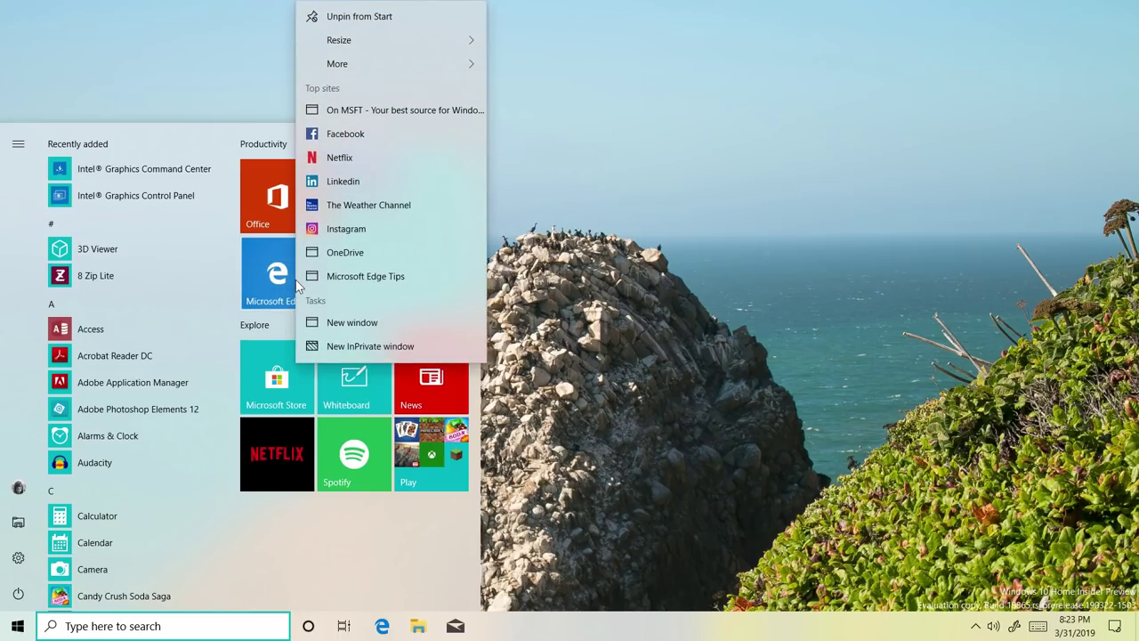
{"action": "left_click", "coordinate": [290, 316]}
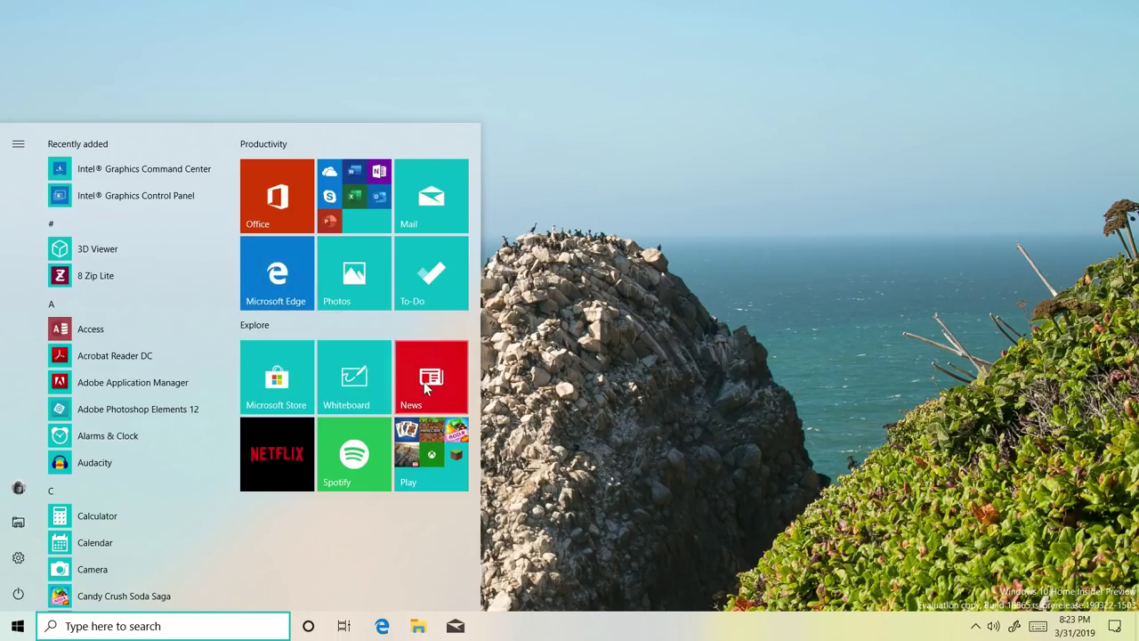
{"action": "left_click", "coordinate": [441, 460]}
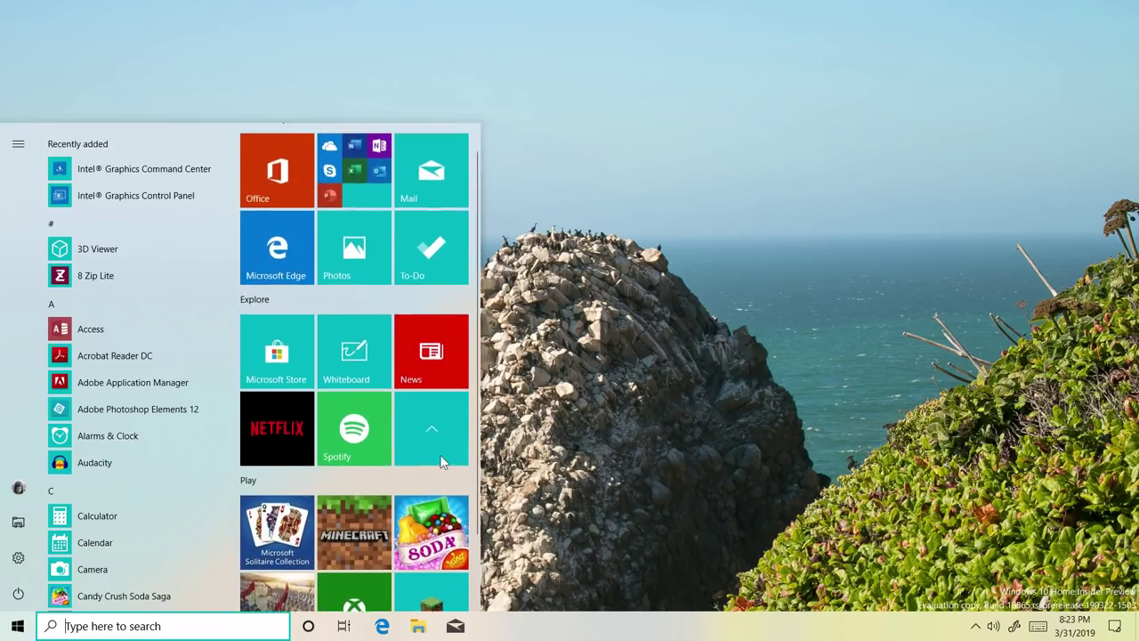
{"action": "left_click", "coordinate": [440, 456]}
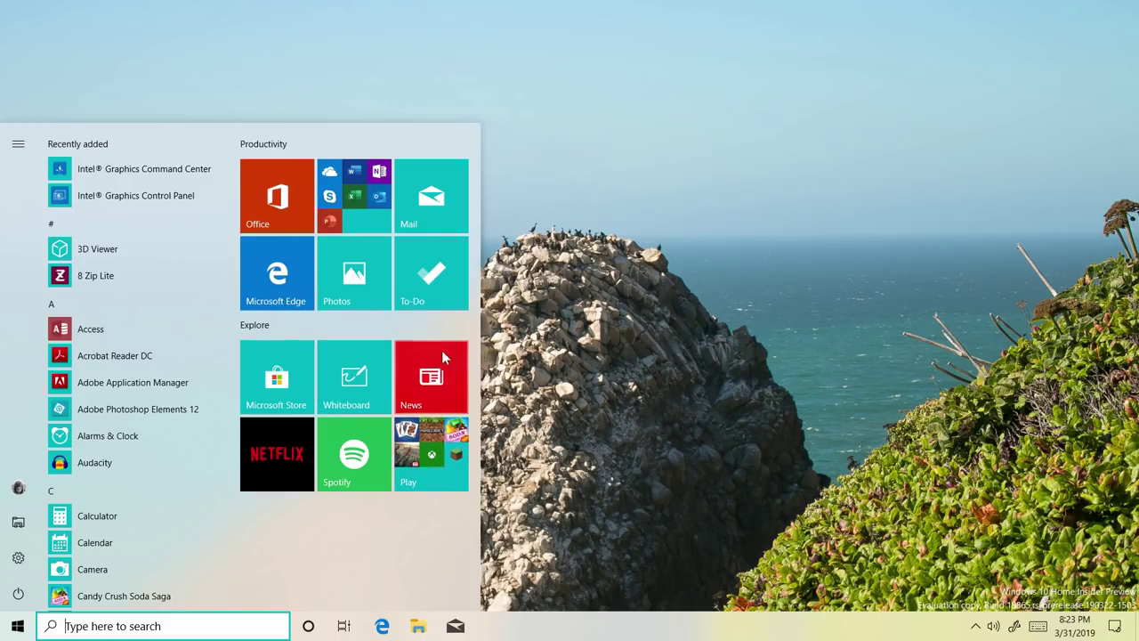
{"action": "right_click", "coordinate": [263, 325]}
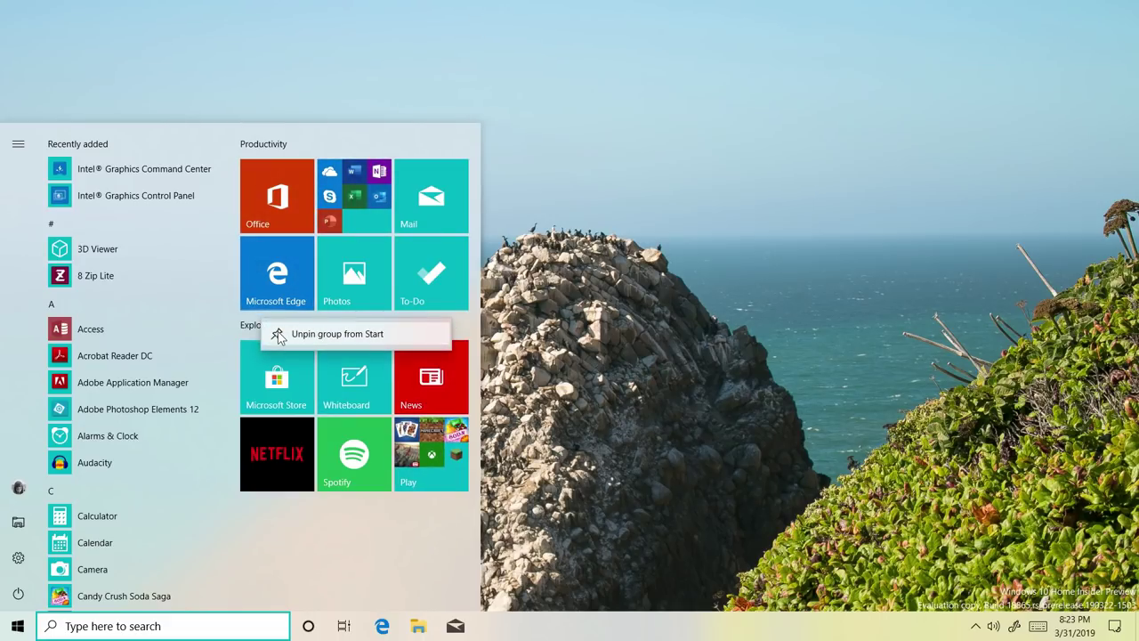
{"action": "left_click", "coordinate": [278, 335]}
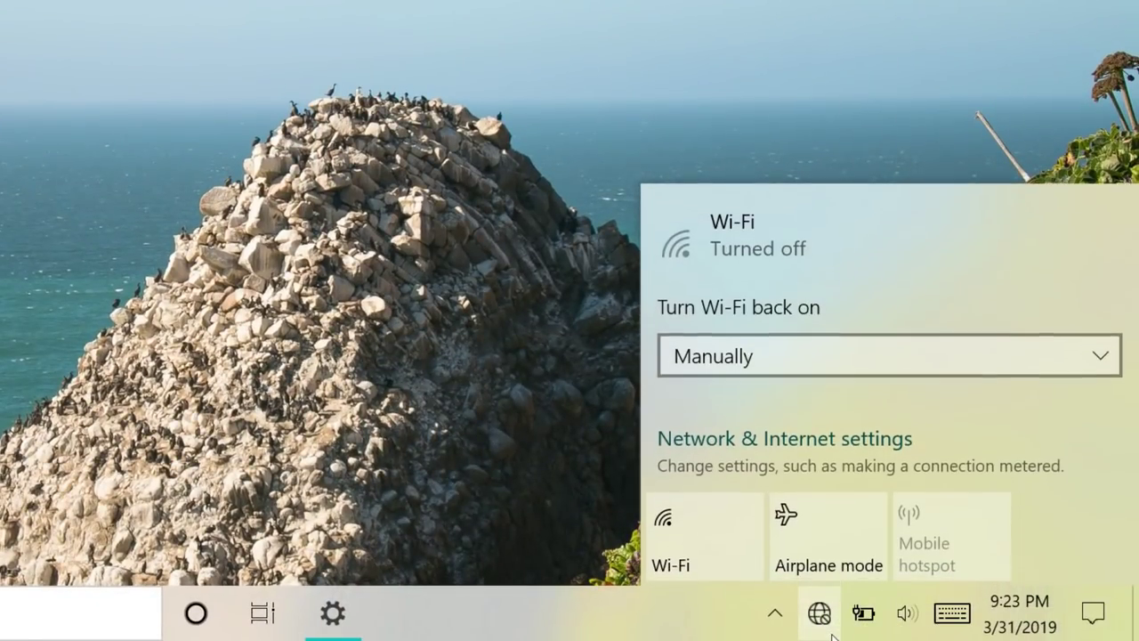
- Turn Wi-Fi back on, open Downloads in File Explorer, and collapse its date groups
{"action": "left_click", "coordinate": [744, 562]}
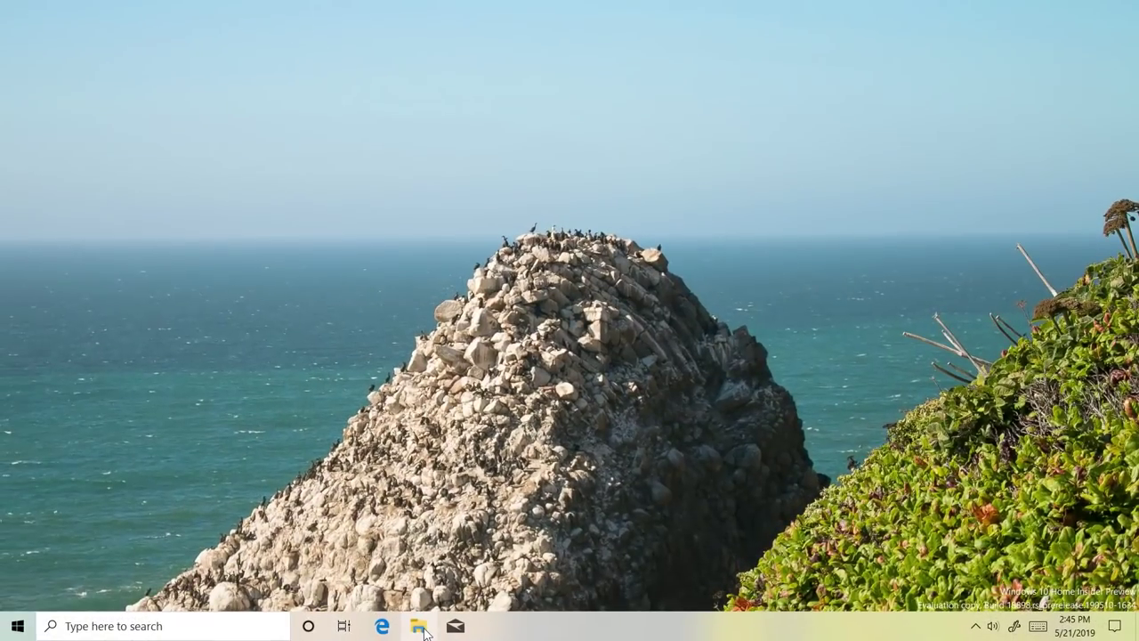
{"action": "left_click", "coordinate": [419, 625]}
{"action": "left_click", "coordinate": [183, 150]}
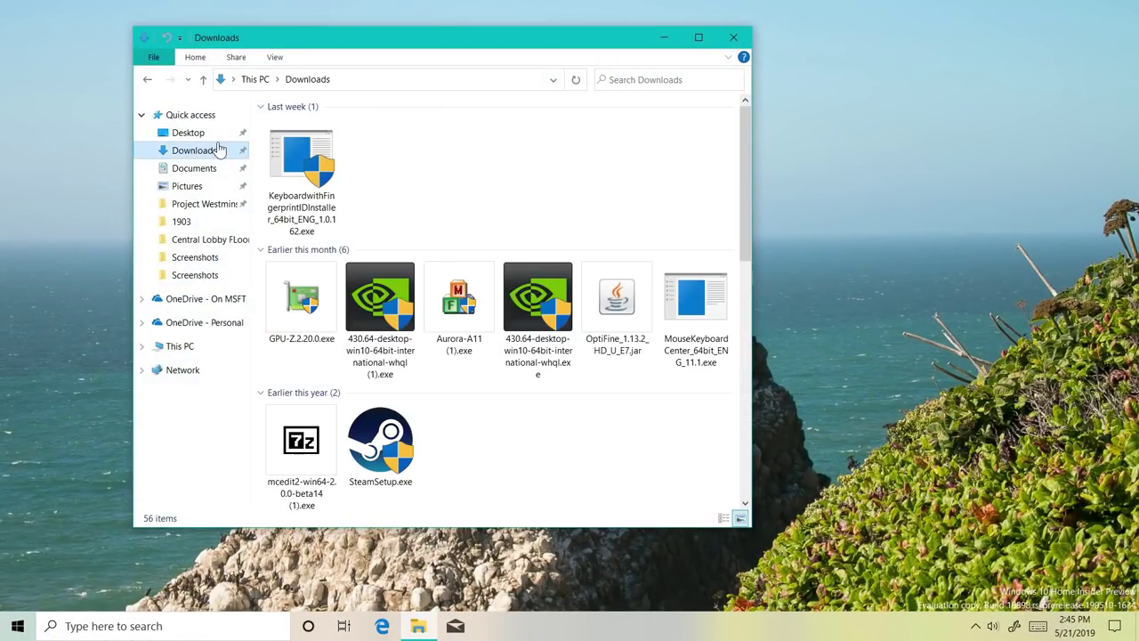
{"action": "left_click", "coordinate": [261, 106]}
{"action": "left_click", "coordinate": [261, 126]}
{"action": "left_click", "coordinate": [261, 145]}
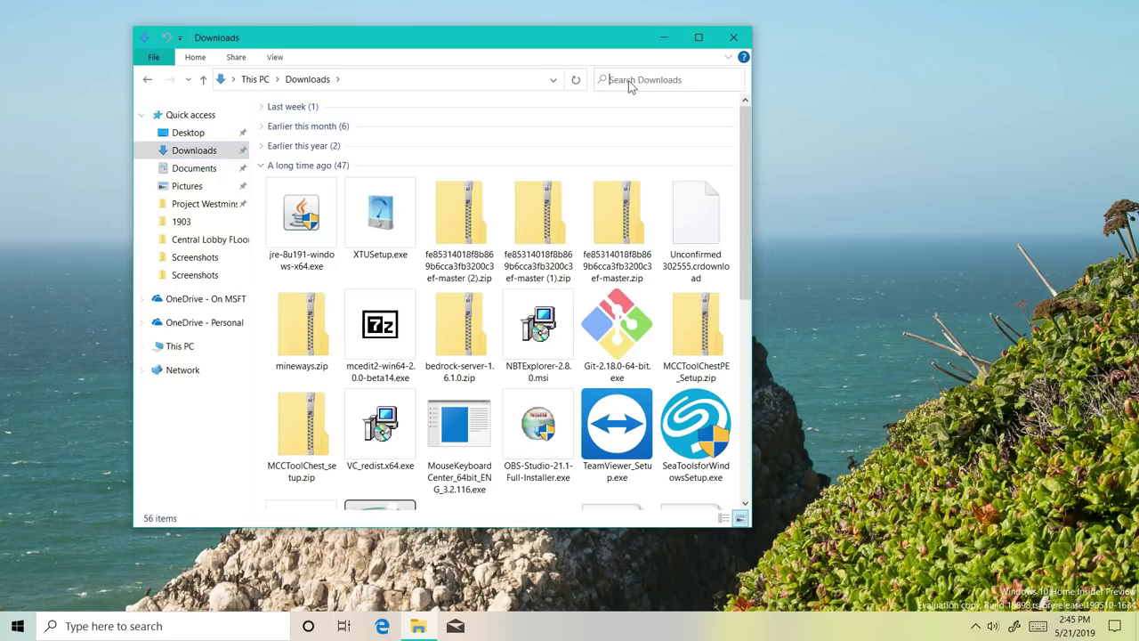
- Paste the older clipboard-history entry 'ploid-Human-Derma' into the Downloads search box
{"action": "key", "text": "super+v"}
{"action": "key", "text": "Down"}
{"action": "key", "text": "Down"}
{"action": "key", "text": "Down"}
{"action": "key", "text": "Down"}
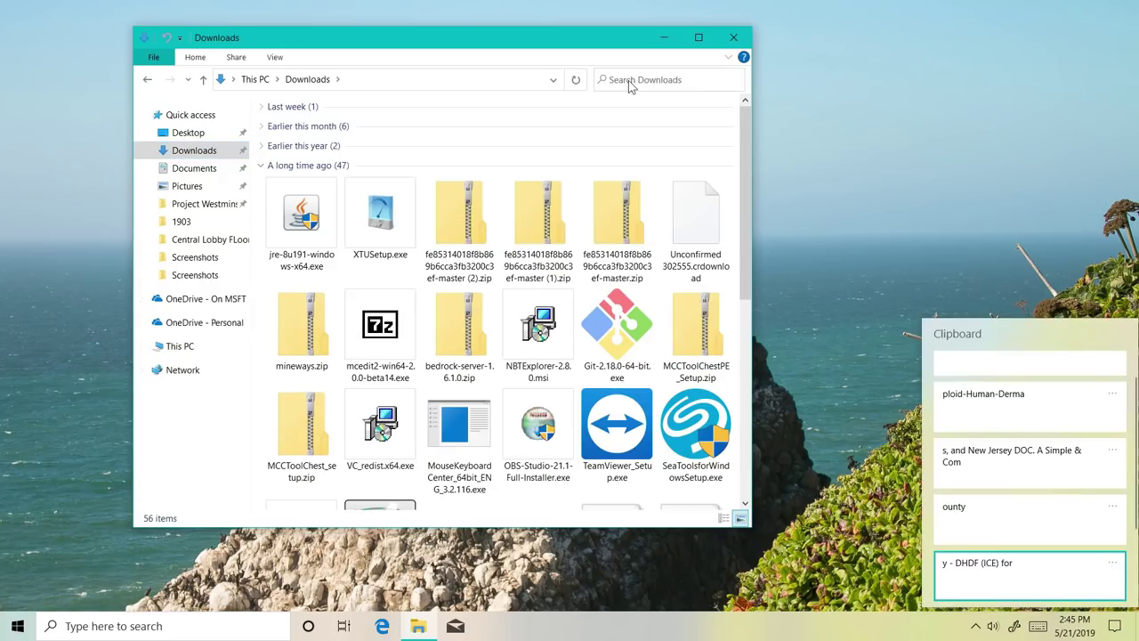
{"action": "key", "text": "Up"}
{"action": "key", "text": "Up"}
{"action": "key", "text": "Up"}
{"action": "key", "text": "Up"}
{"action": "key", "text": "Return"}
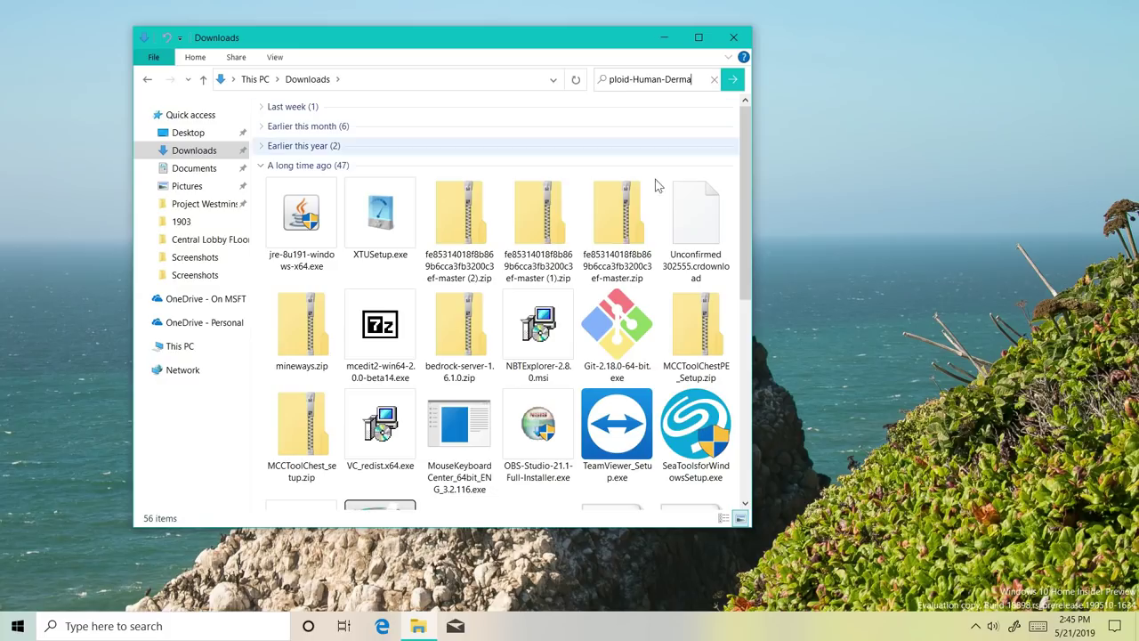
- Show Task Manager's Details sorted by DPI Awareness, leaving the column selection unchanged
{"action": "right_click", "coordinate": [694, 626]}
{"action": "left_click", "coordinate": [733, 554]}
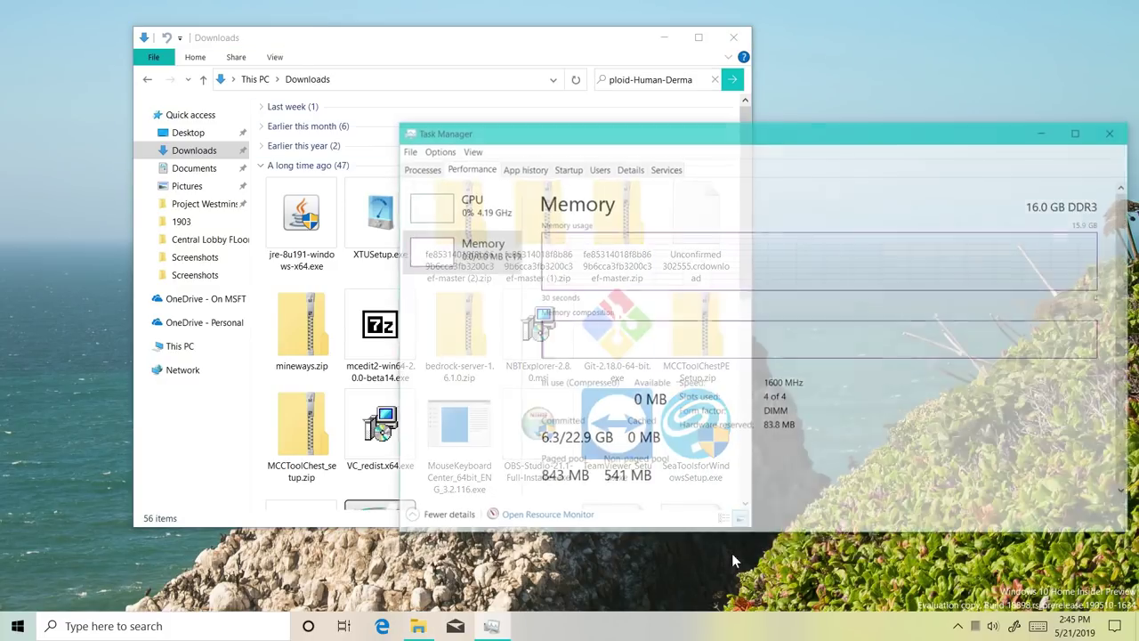
{"action": "left_click", "coordinate": [632, 168]}
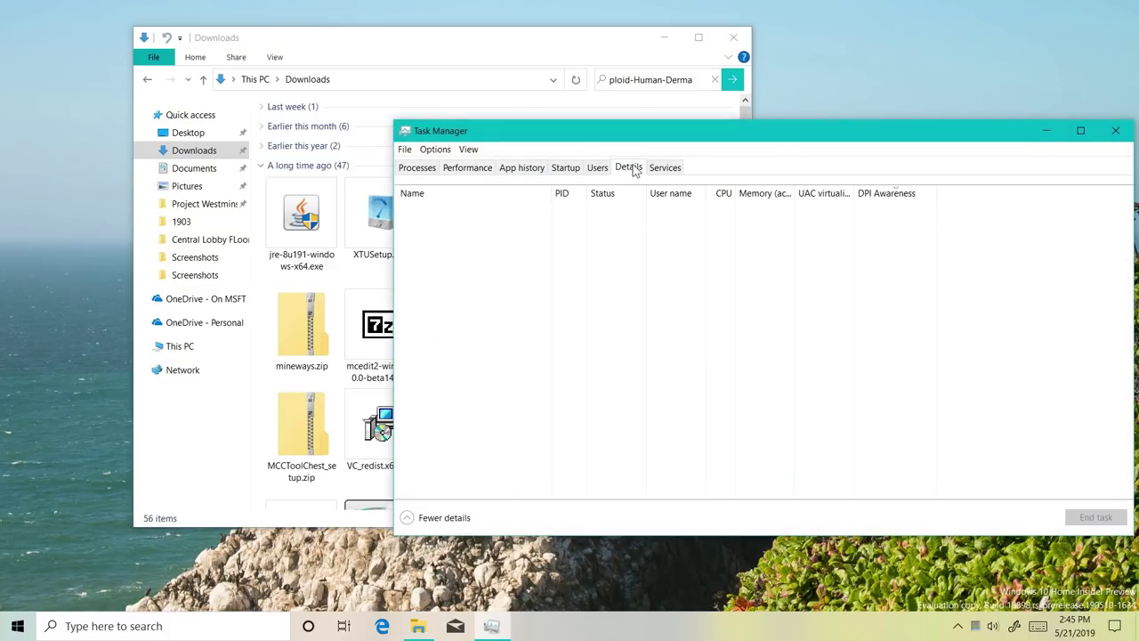
{"action": "left_click", "coordinate": [877, 193]}
{"action": "right_click", "coordinate": [877, 203]}
{"action": "left_click", "coordinate": [811, 218]}
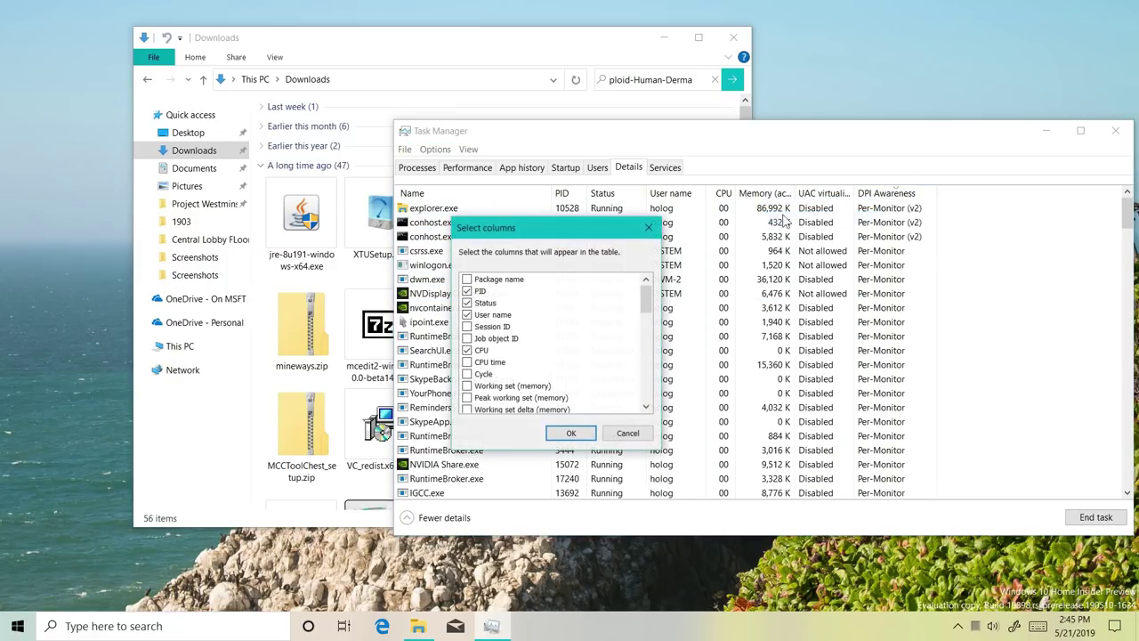
{"action": "left_click", "coordinate": [625, 435]}
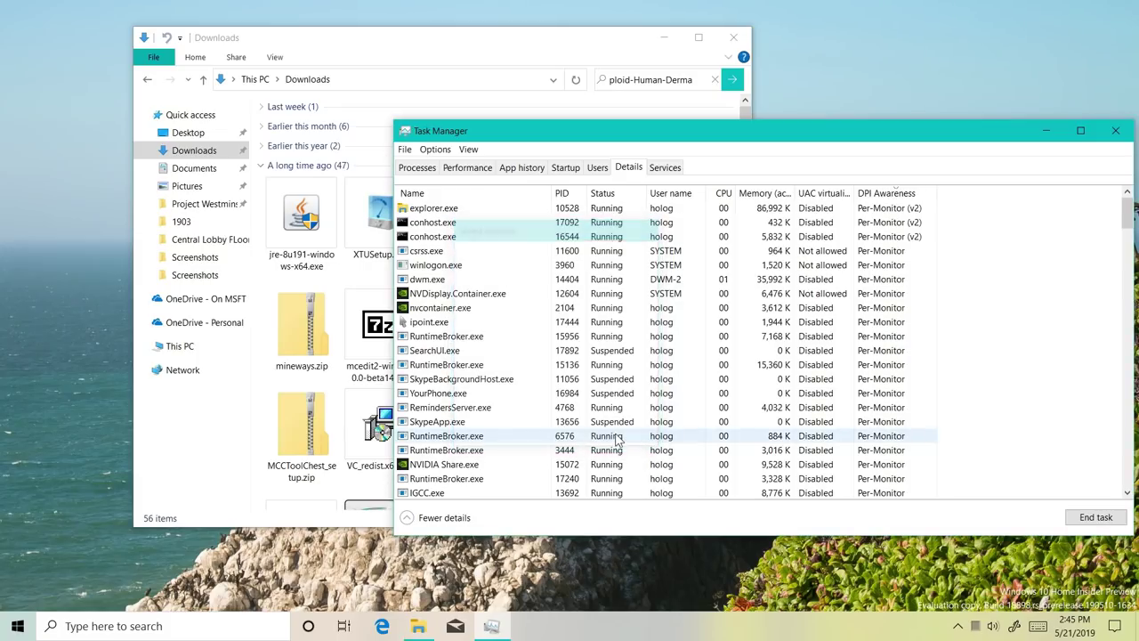
- Check Options without changing the default tab, then select StartMenuExperienceHost.exe
{"action": "left_click", "coordinate": [435, 151]}
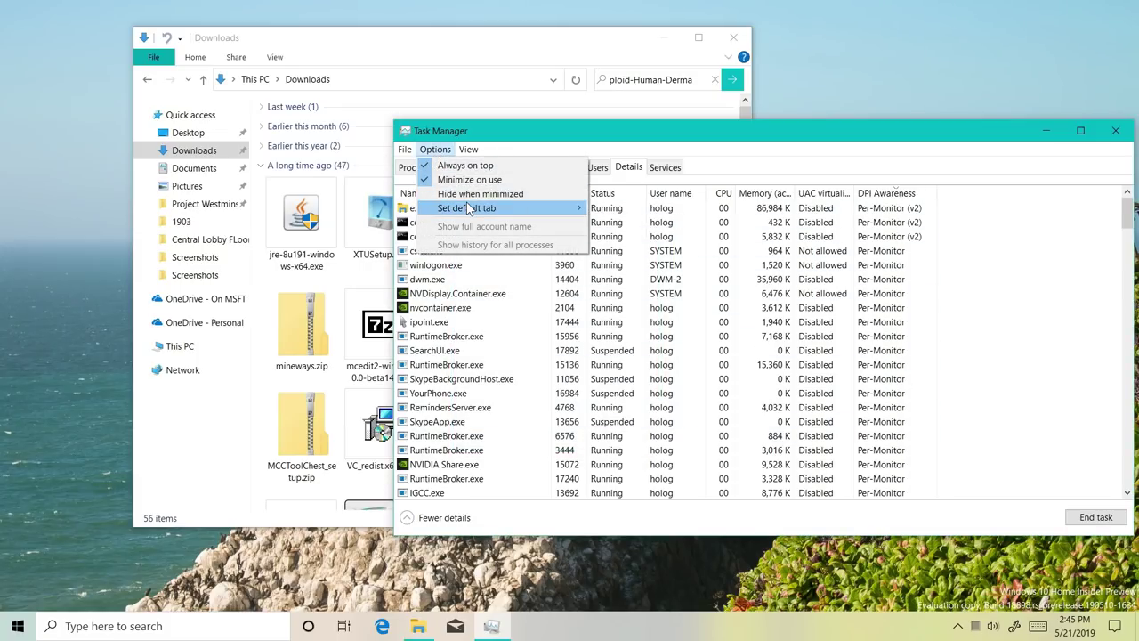
{"action": "mouse_move", "coordinate": [469, 208]}
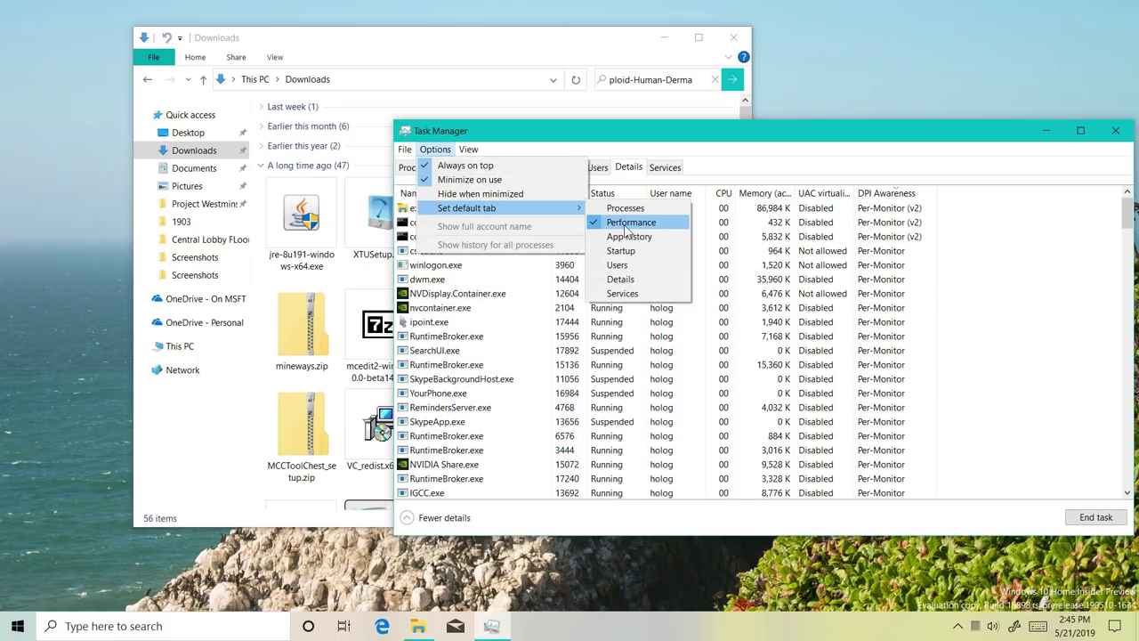
{"action": "left_click", "coordinate": [628, 169]}
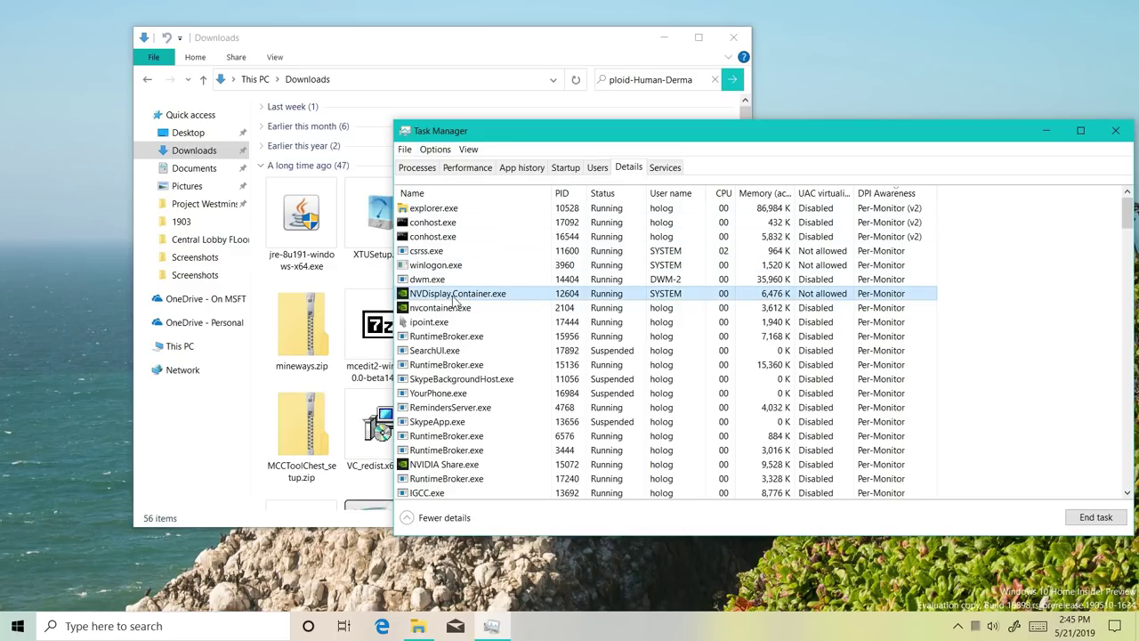
{"action": "key", "text": "s"}
{"action": "key", "text": "s"}
{"action": "key", "text": "s"}
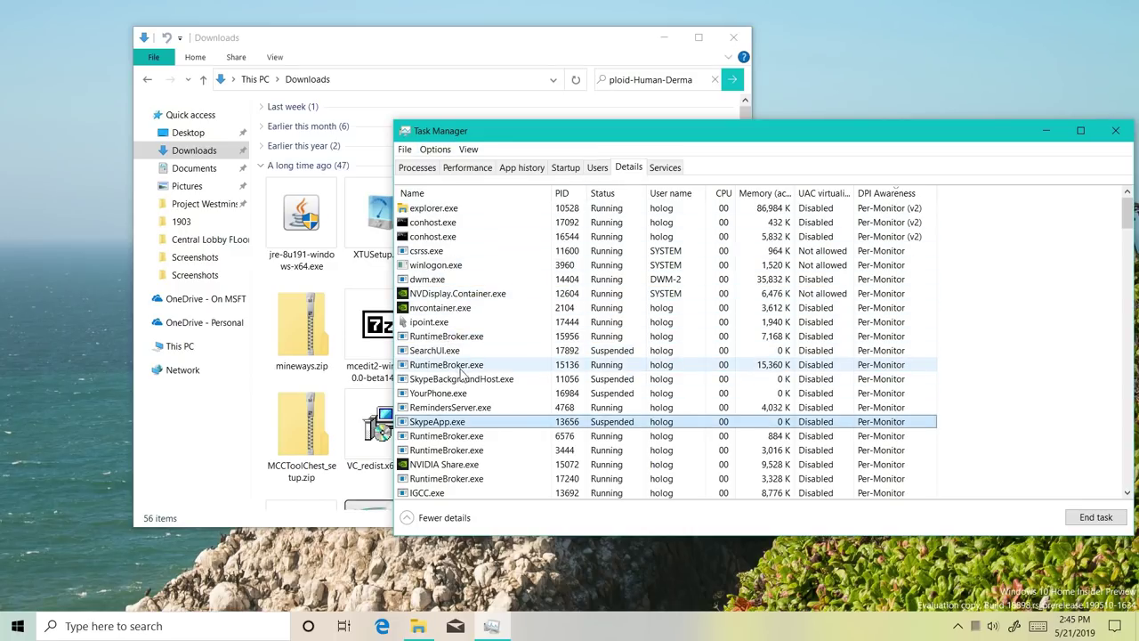
{"action": "left_click", "coordinate": [456, 312]}
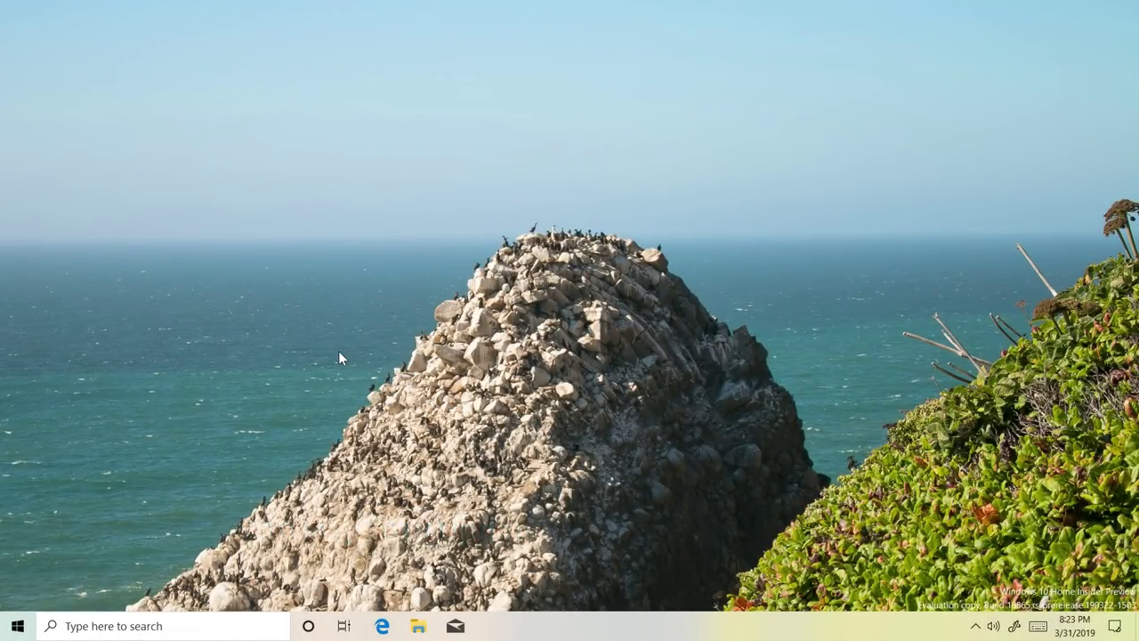
- Uninstall 3D Viewer and Calendar from the Start menu app list
{"action": "left_click", "coordinate": [18, 625]}
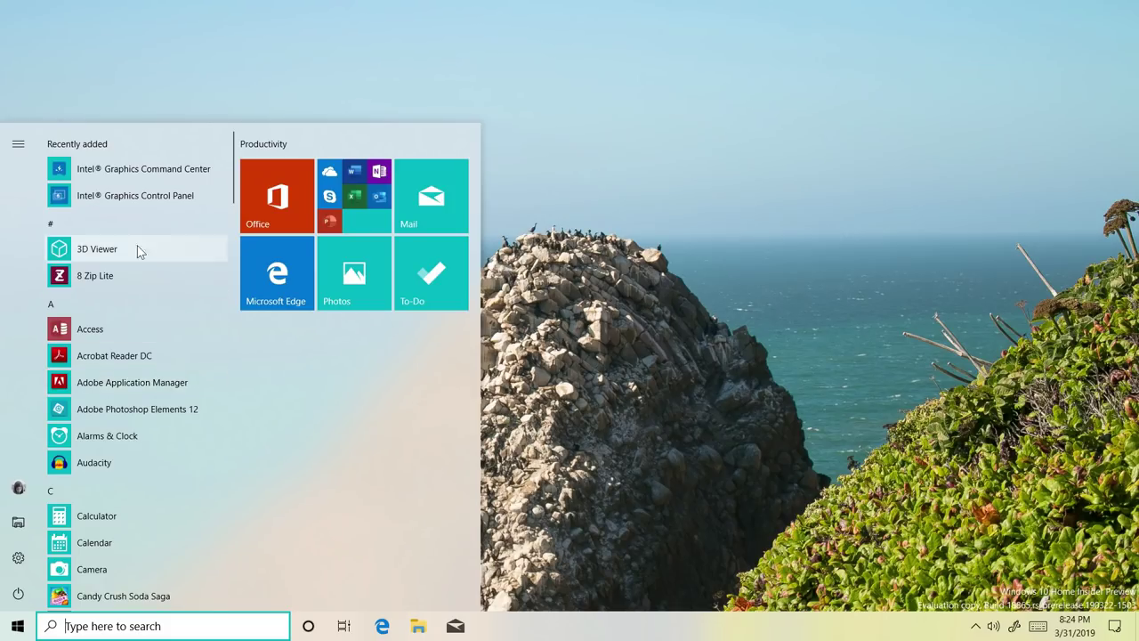
{"action": "right_click", "coordinate": [99, 246]}
{"action": "left_click", "coordinate": [133, 301]}
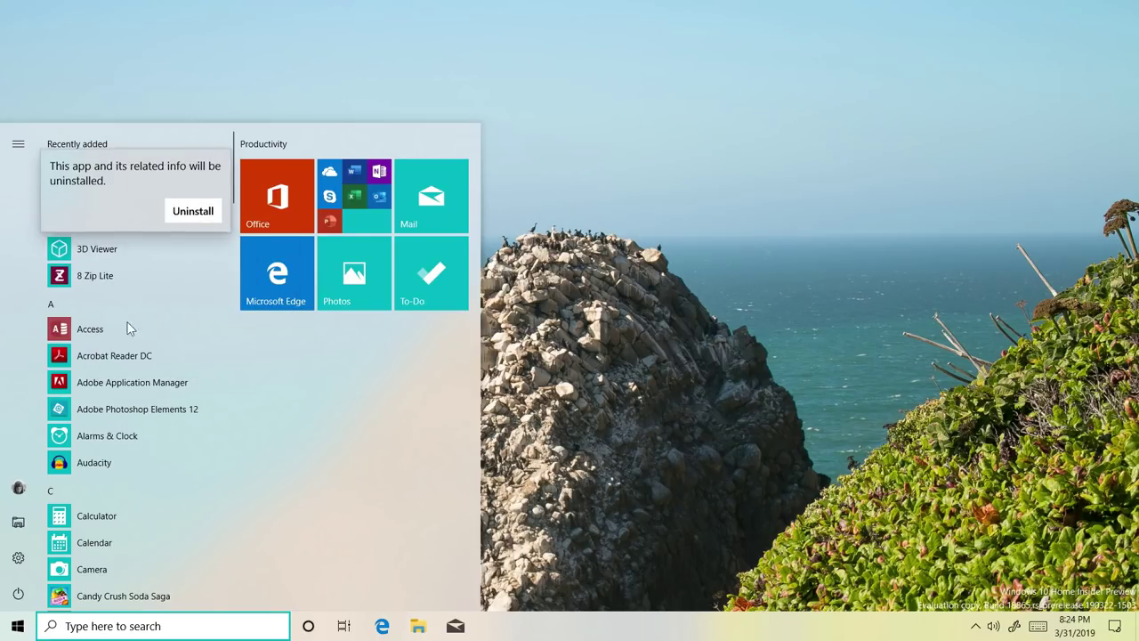
{"action": "left_click", "coordinate": [192, 212]}
{"action": "scroll", "coordinate": [83, 406], "scroll_direction": "down", "scroll_amount": 1}
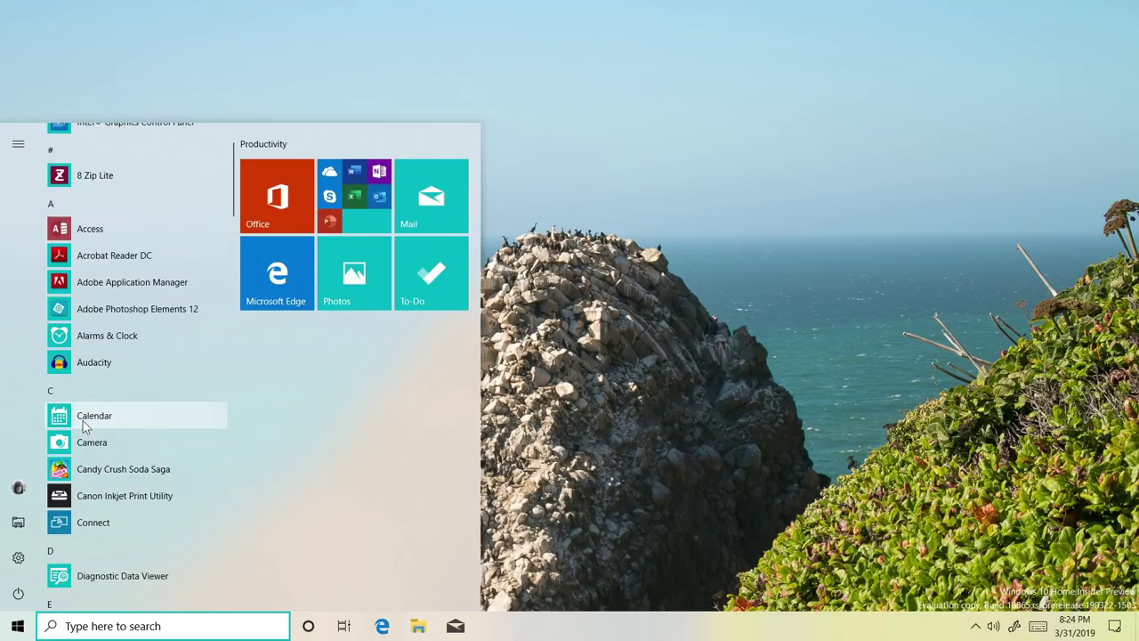
{"action": "right_click", "coordinate": [84, 426]}
{"action": "left_click", "coordinate": [124, 481]}
- Uninstall Solitaire and the app listed after it
{"action": "scroll", "coordinate": [73, 506], "scroll_direction": "down", "scroll_amount": 4}
{"action": "scroll", "coordinate": [92, 501], "scroll_direction": "down", "scroll_amount": 5}
{"action": "right_click", "coordinate": [147, 238]}
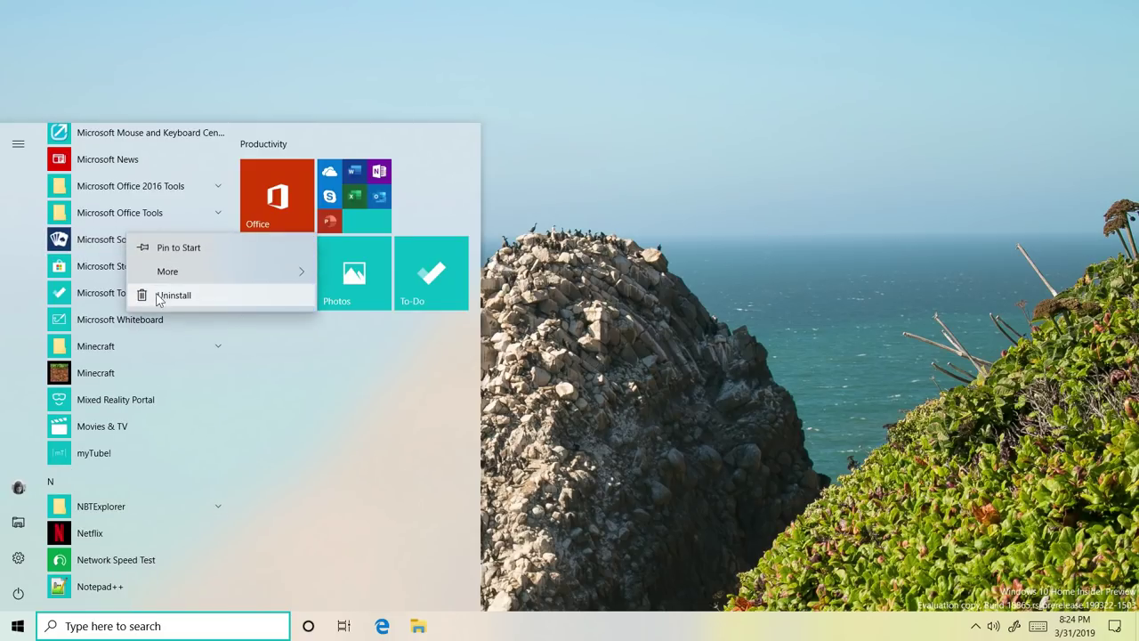
{"action": "left_click", "coordinate": [161, 298]}
{"action": "left_click", "coordinate": [187, 203]}
{"action": "right_click", "coordinate": [134, 372]}
{"action": "left_click", "coordinate": [156, 431]}
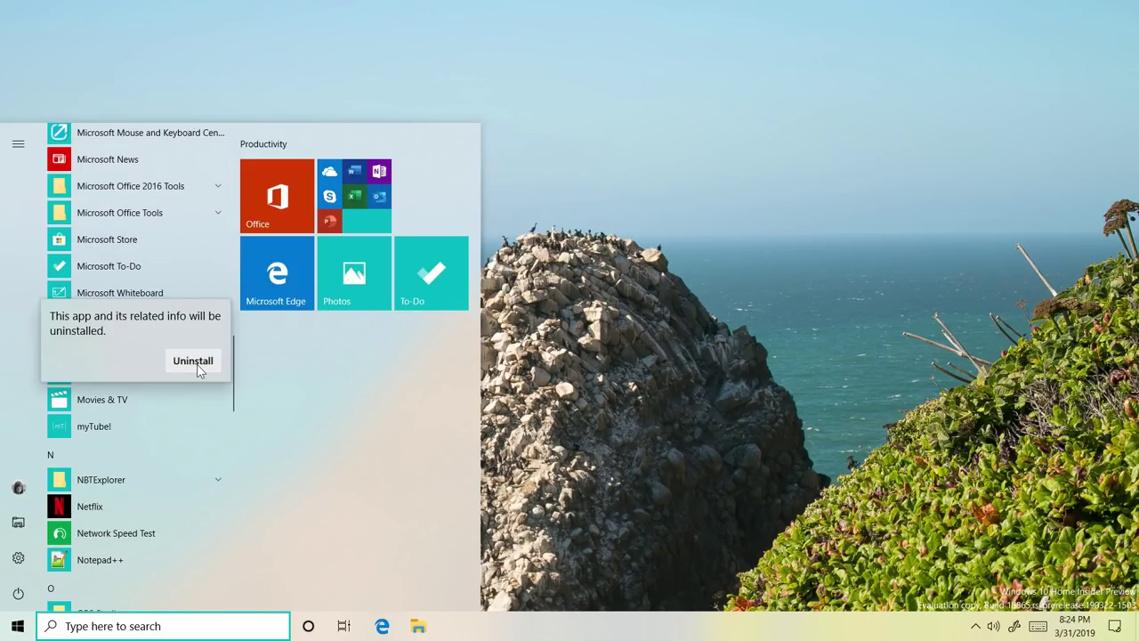
{"action": "left_click", "coordinate": [193, 361]}
- Uninstall Office, and dismiss the OneNote actions without changes
{"action": "scroll", "coordinate": [134, 418], "scroll_direction": "down", "scroll_amount": 3}
{"action": "right_click", "coordinate": [89, 466]}
{"action": "left_click", "coordinate": [147, 524]}
{"action": "scroll", "coordinate": [124, 401], "scroll_direction": "down", "scroll_amount": 4}
{"action": "right_click", "coordinate": [105, 274]}
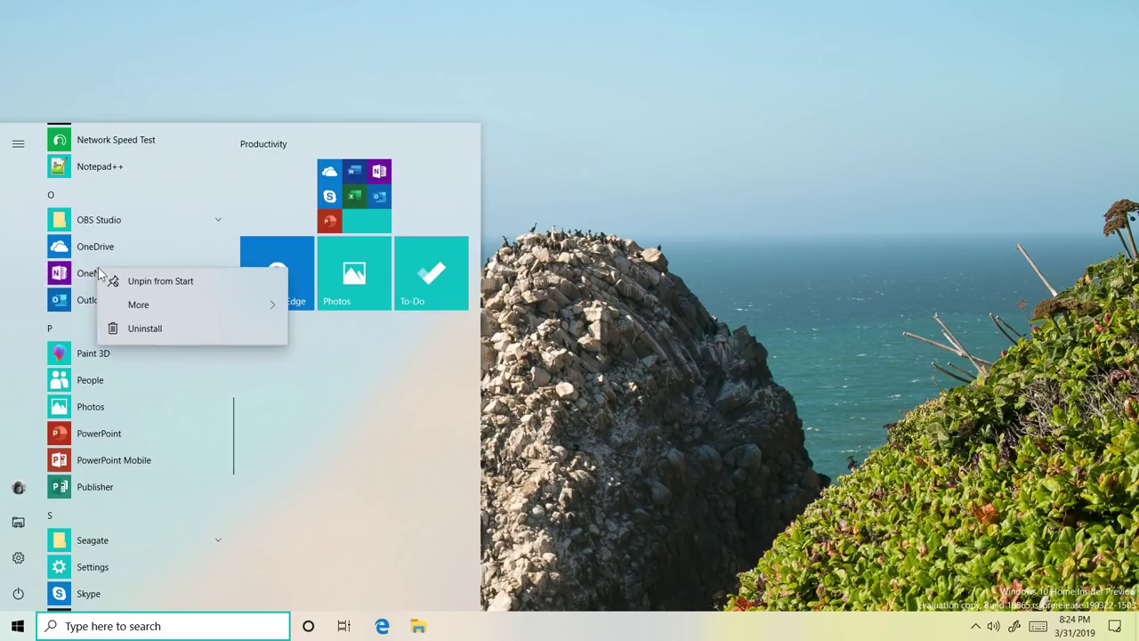
{"action": "key", "text": "Escape"}
- Review actions for Paint 3D, Snip & Sketch, Sticky Notes, Voice Recorder, Weather; open Windows Calculator's Store listing
{"action": "right_click", "coordinate": [101, 366]}
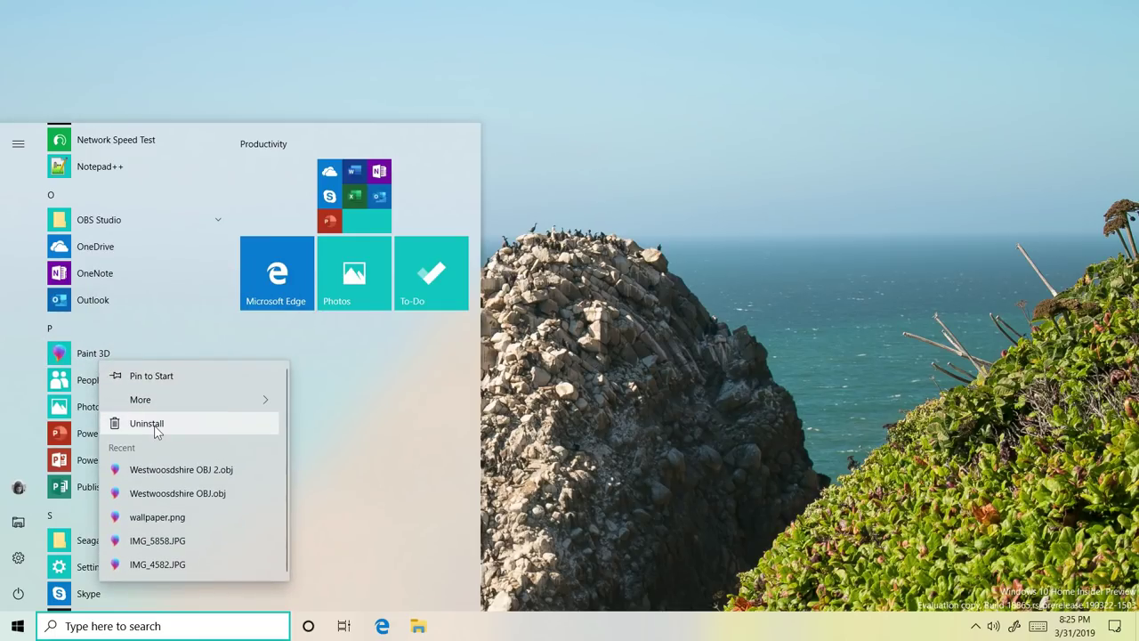
{"action": "scroll", "coordinate": [155, 431], "scroll_direction": "down", "scroll_amount": 4}
{"action": "right_click", "coordinate": [104, 421]}
{"action": "scroll", "coordinate": [104, 421], "scroll_direction": "down", "scroll_amount": 3}
{"action": "right_click", "coordinate": [100, 361]}
{"action": "scroll", "coordinate": [115, 422], "scroll_direction": "down", "scroll_amount": 3}
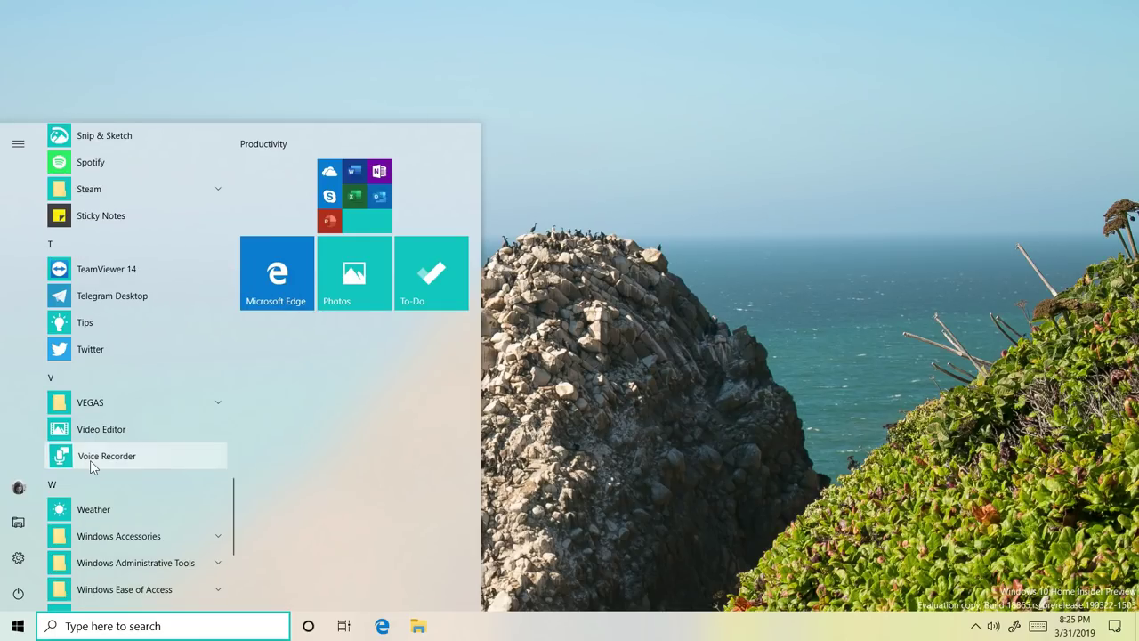
{"action": "right_click", "coordinate": [91, 461]}
{"action": "scroll", "coordinate": [91, 409], "scroll_direction": "down", "scroll_amount": 3}
{"action": "right_click", "coordinate": [89, 363]}
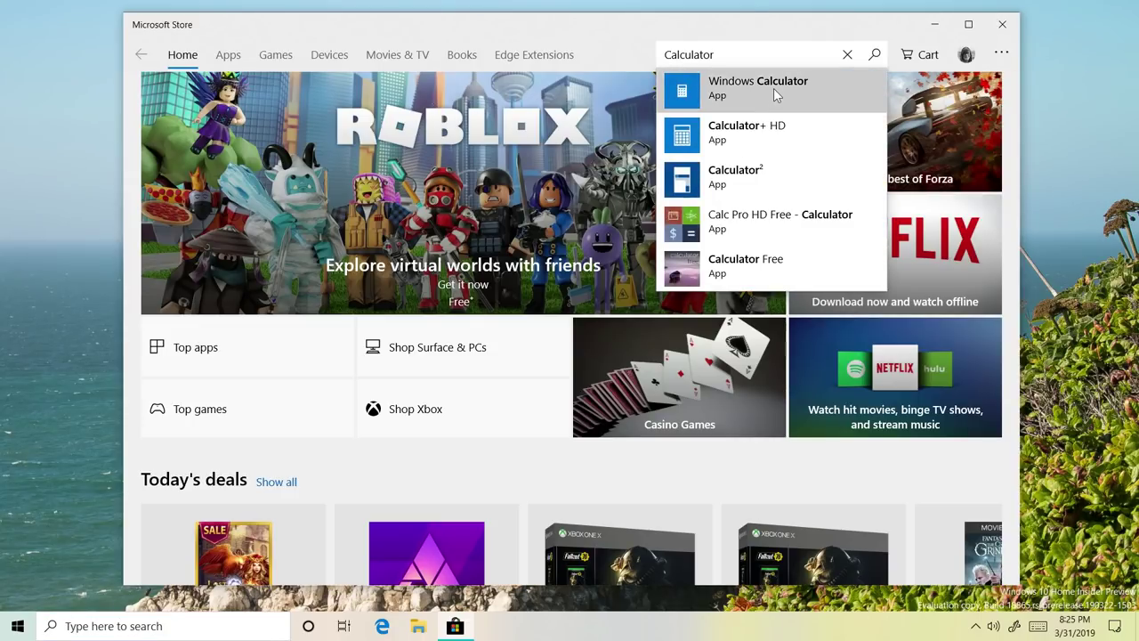
{"action": "left_click", "coordinate": [774, 88]}
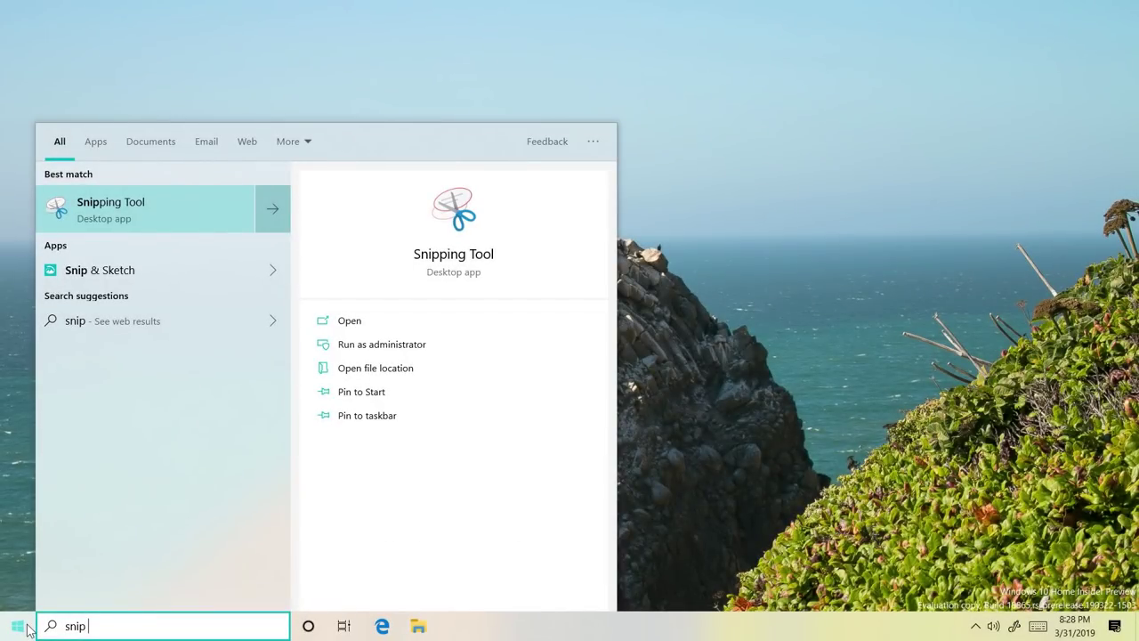
- Launch Snip & Sketch, shrink and reposition its window, and open Snipping Tool too
{"action": "type", "text": "&"}
{"action": "key", "text": "Return"}
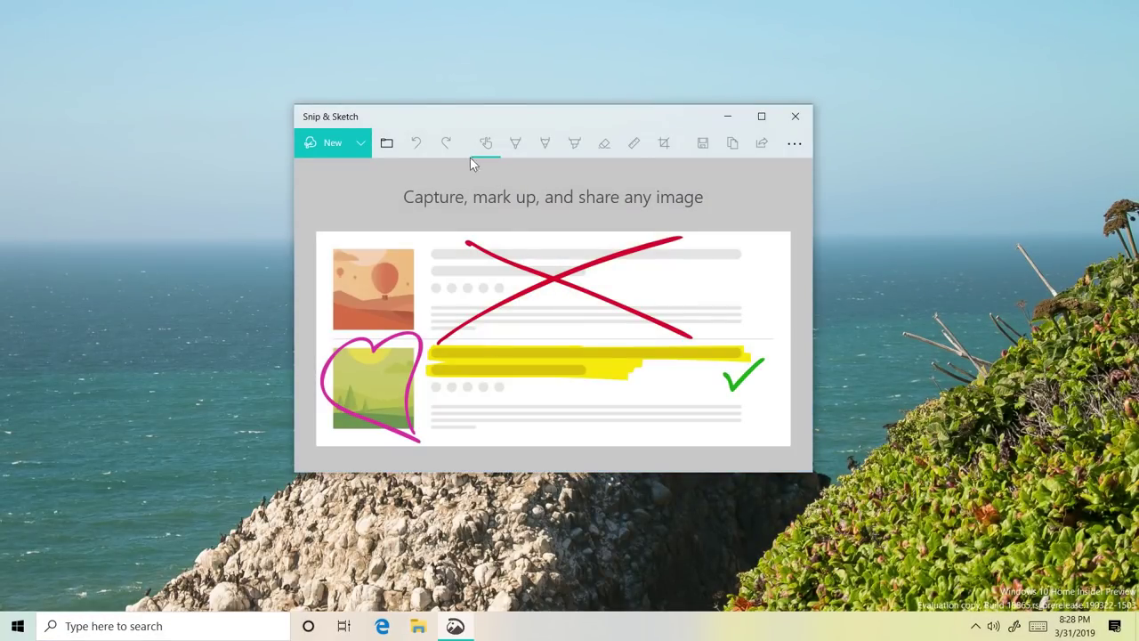
{"action": "mouse_move", "coordinate": [297, 111]}
{"action": "left_mouse_down"}
{"action": "mouse_move", "coordinate": [369, 168]}
{"action": "mouse_move", "coordinate": [400, 175]}
{"action": "mouse_move", "coordinate": [360, 167]}
{"action": "left_mouse_up"}
{"action": "left_click", "coordinate": [8, 625]}
{"action": "type", "text": "snipp"}
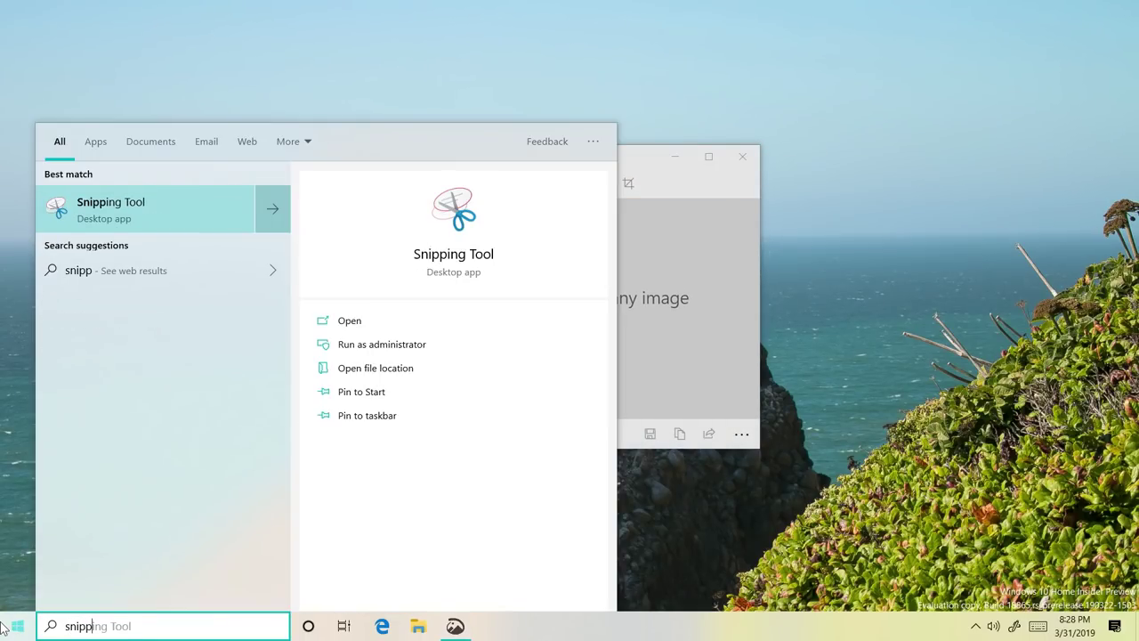
{"action": "key", "text": "Return"}
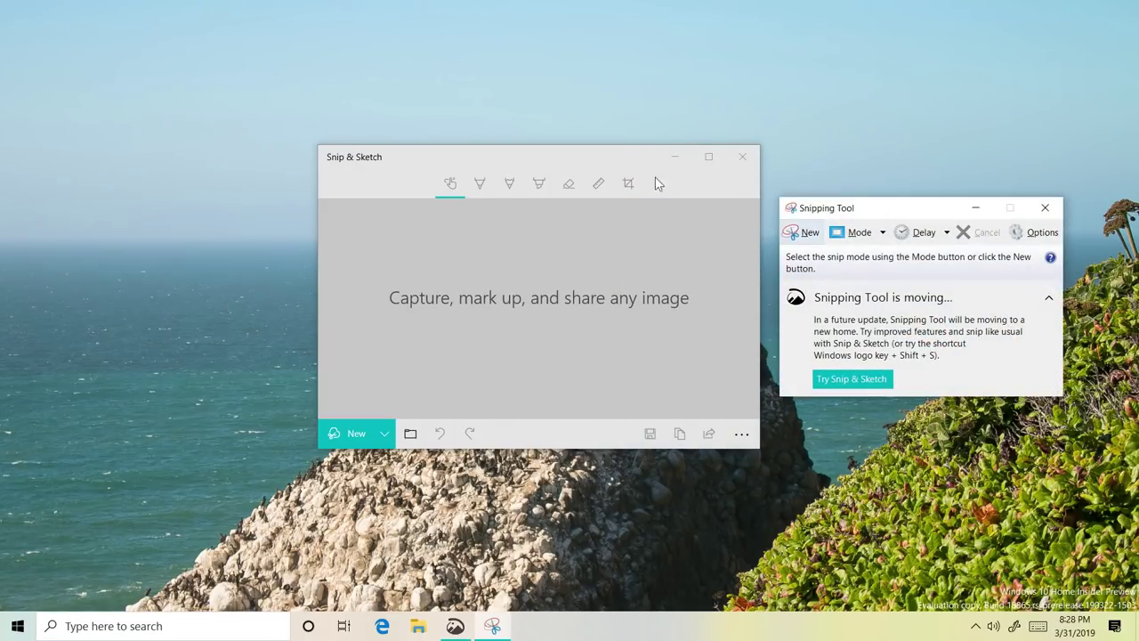
- Take a 3-second delayed snip of the Snipping Tool window in Snip & Sketch
{"action": "left_click", "coordinate": [547, 357]}
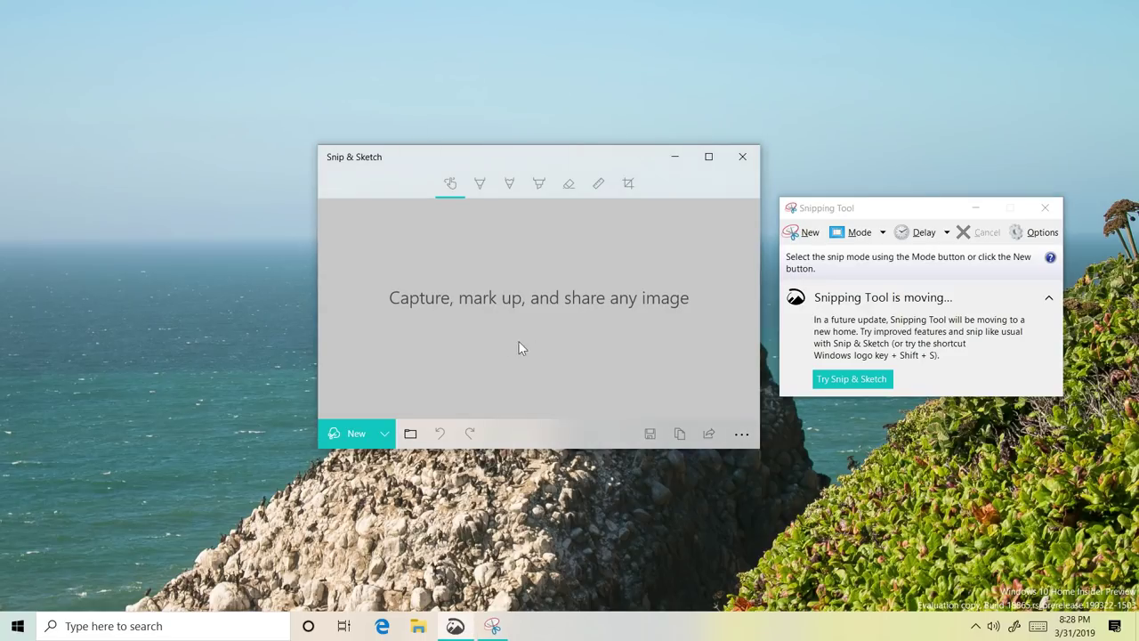
{"action": "left_click", "coordinate": [384, 436]}
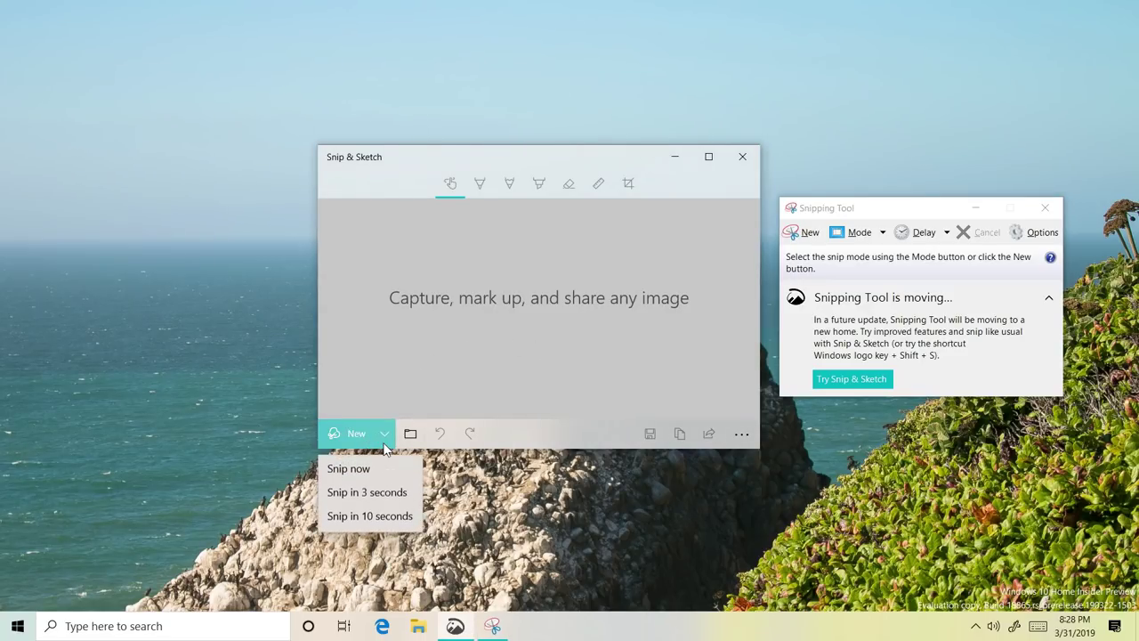
{"action": "left_click", "coordinate": [378, 494]}
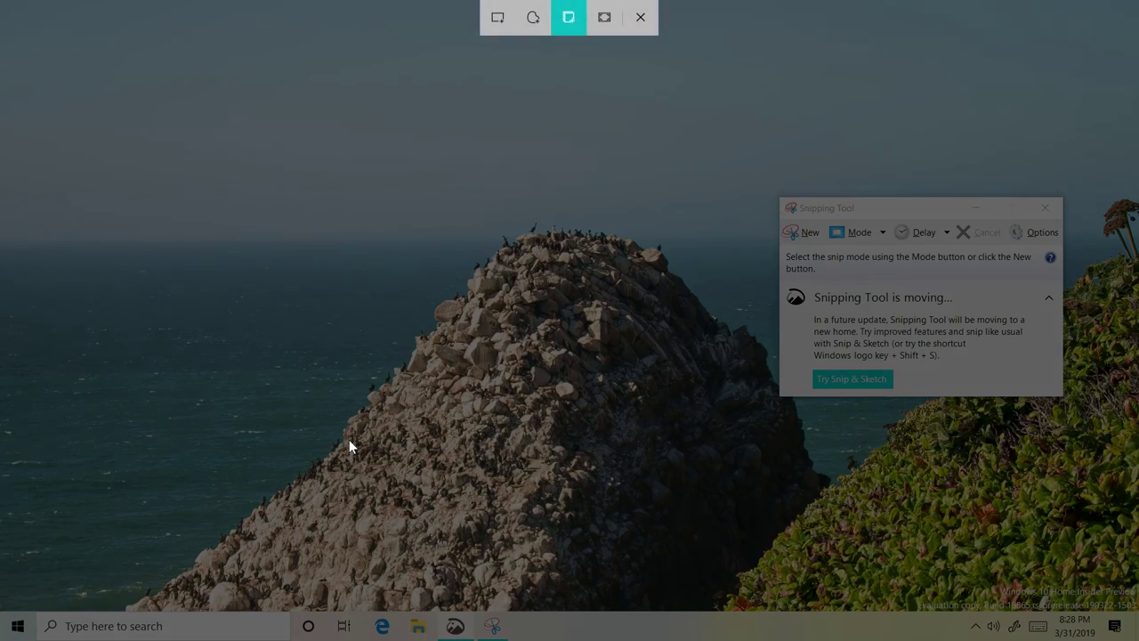
{"action": "key", "text": "Escape"}
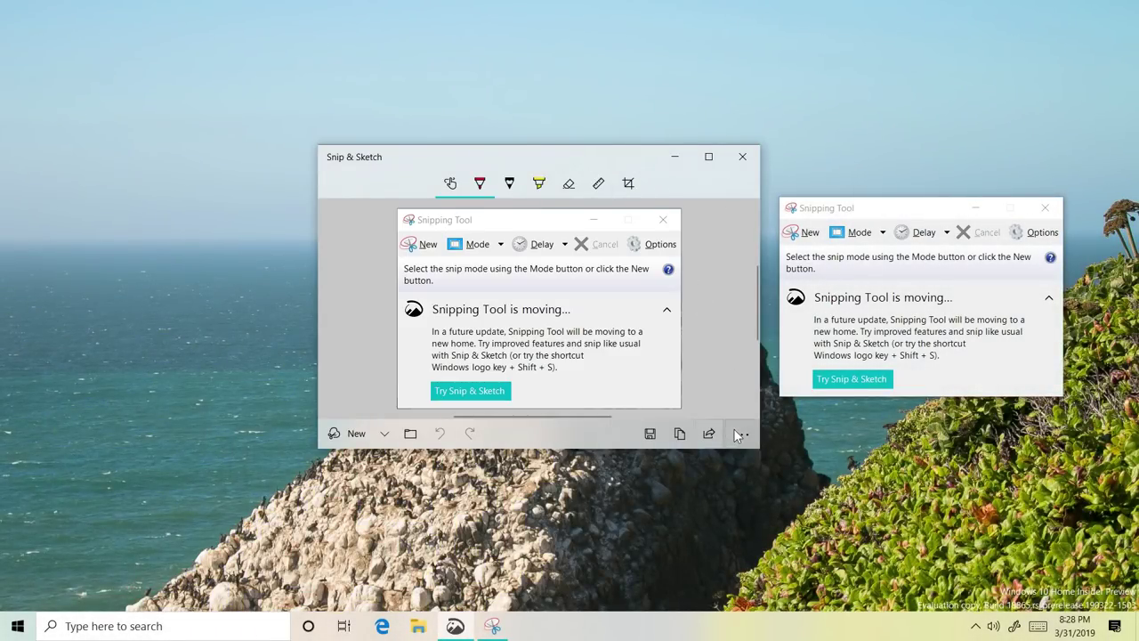
- Turn on the snip outline in Snip & Sketch settings and make it thicker
{"action": "left_click", "coordinate": [739, 433]}
{"action": "left_click", "coordinate": [697, 382]}
{"action": "scroll", "coordinate": [396, 303], "scroll_direction": "down", "scroll_amount": 3}
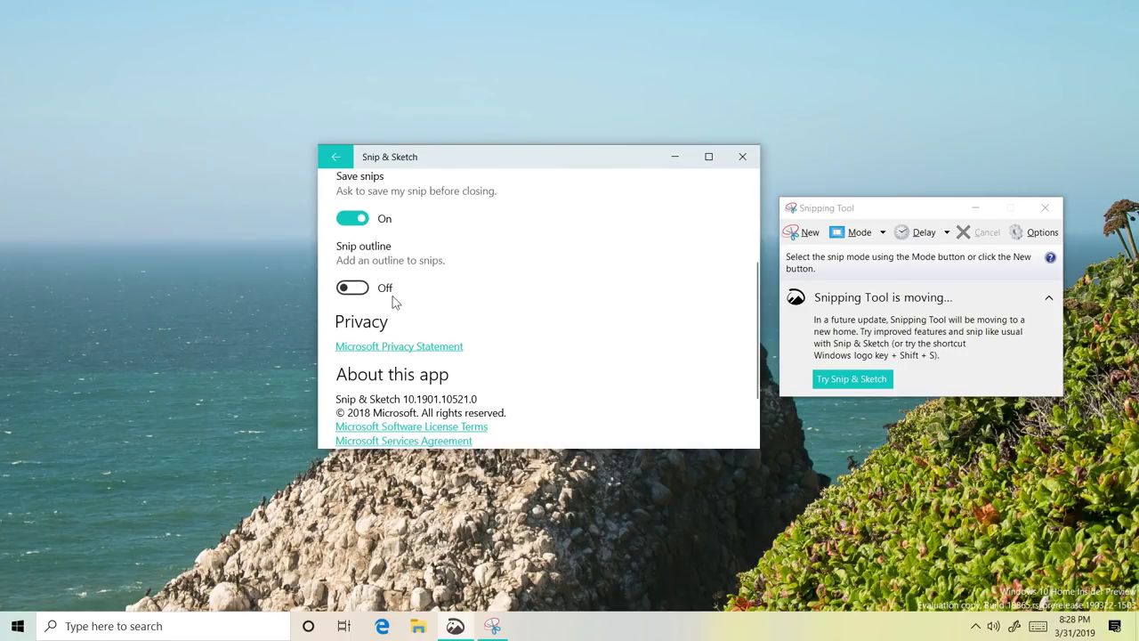
{"action": "left_click", "coordinate": [356, 288]}
{"action": "left_click_drag", "start_coordinate": [342, 394], "coordinate": [388, 392]}
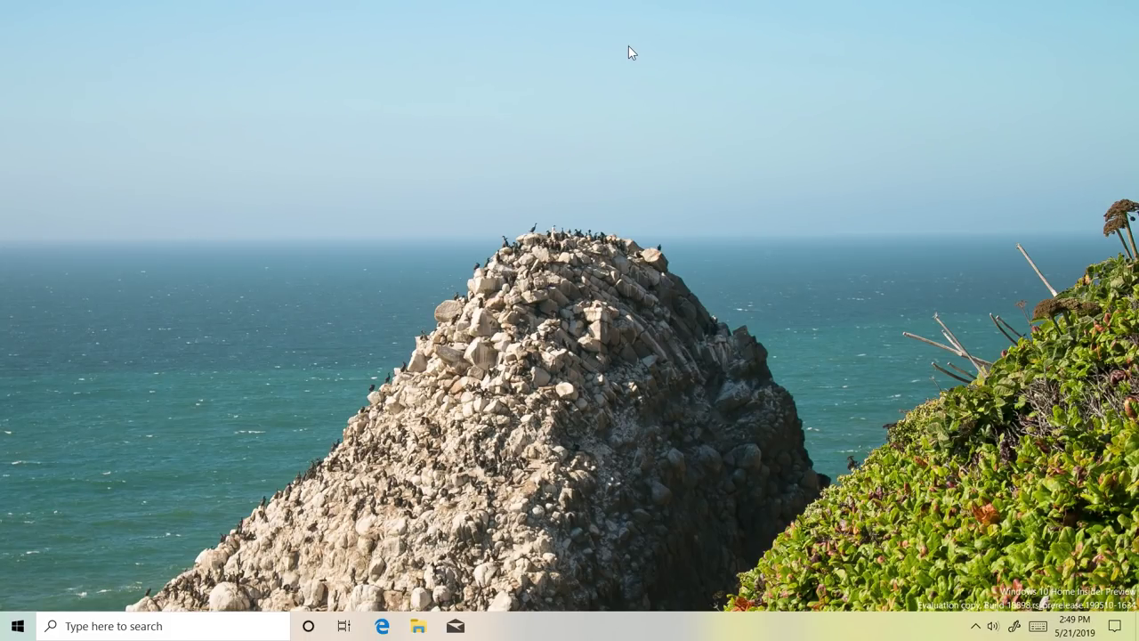
- Launch Notepad, then open and cancel the save window for the untitled text
{"action": "key", "text": "super"}
{"action": "type", "text": "notepad"}
{"action": "key", "text": "Return"}
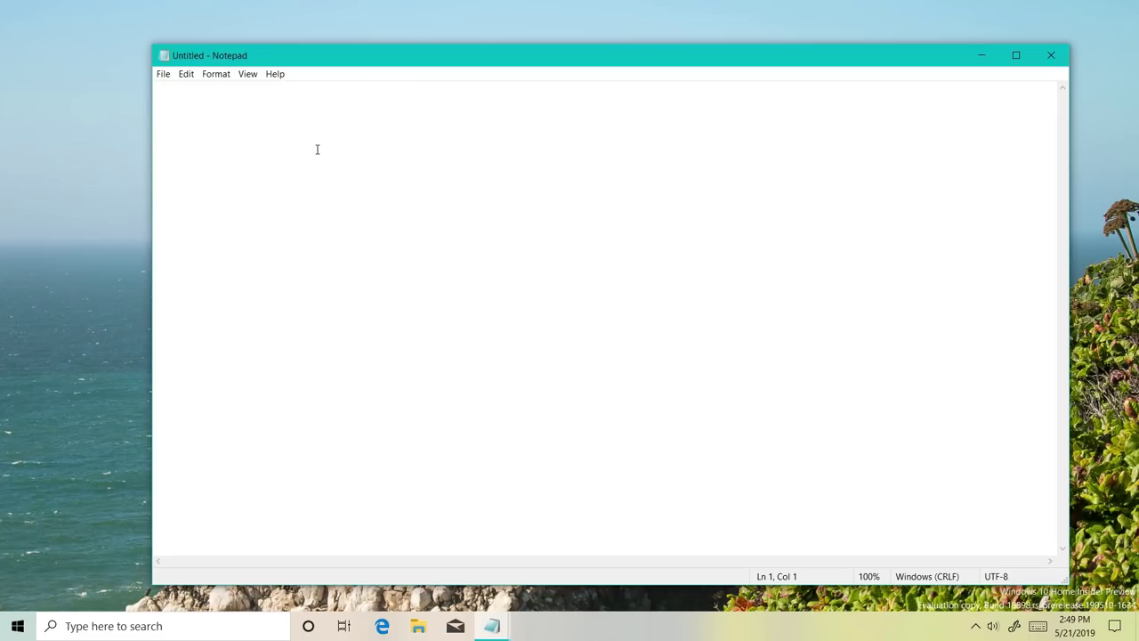
{"action": "key", "text": "ctrl+s"}
{"action": "left_click", "coordinate": [703, 92]}
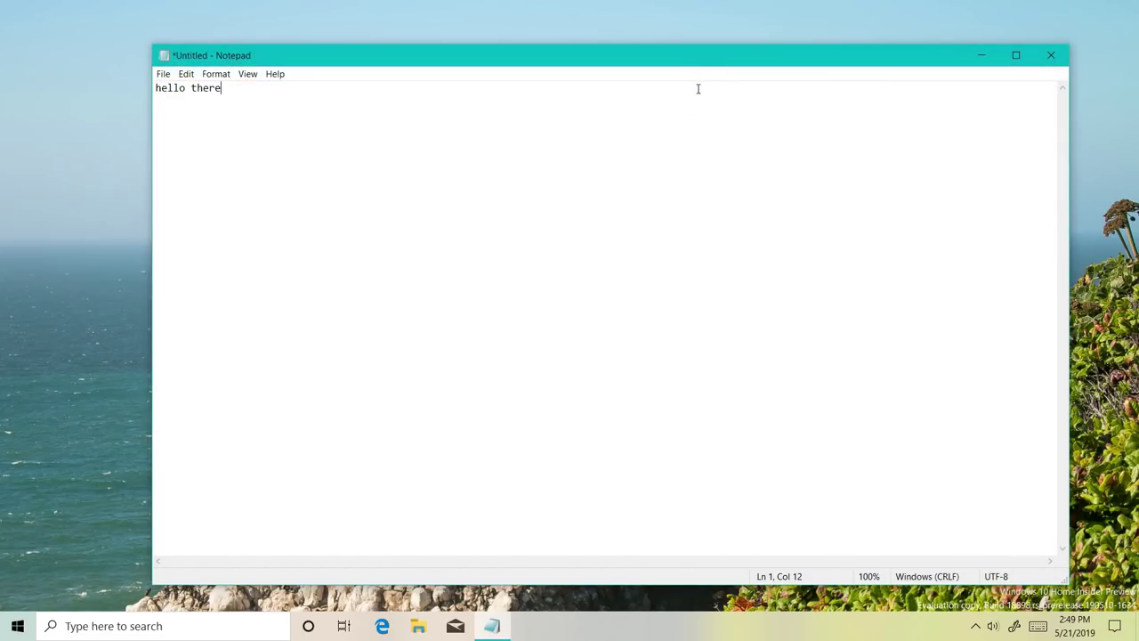
- Open File > Save As and keep UTF-8 as the encoding
{"action": "left_click", "coordinate": [163, 74]}
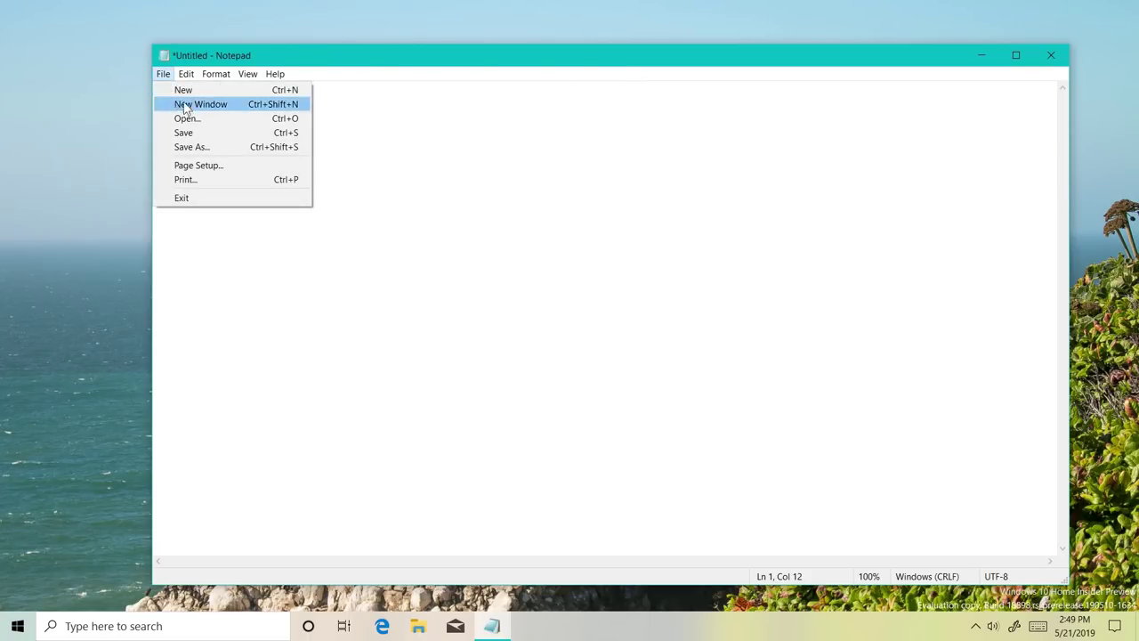
{"action": "left_click", "coordinate": [212, 146]}
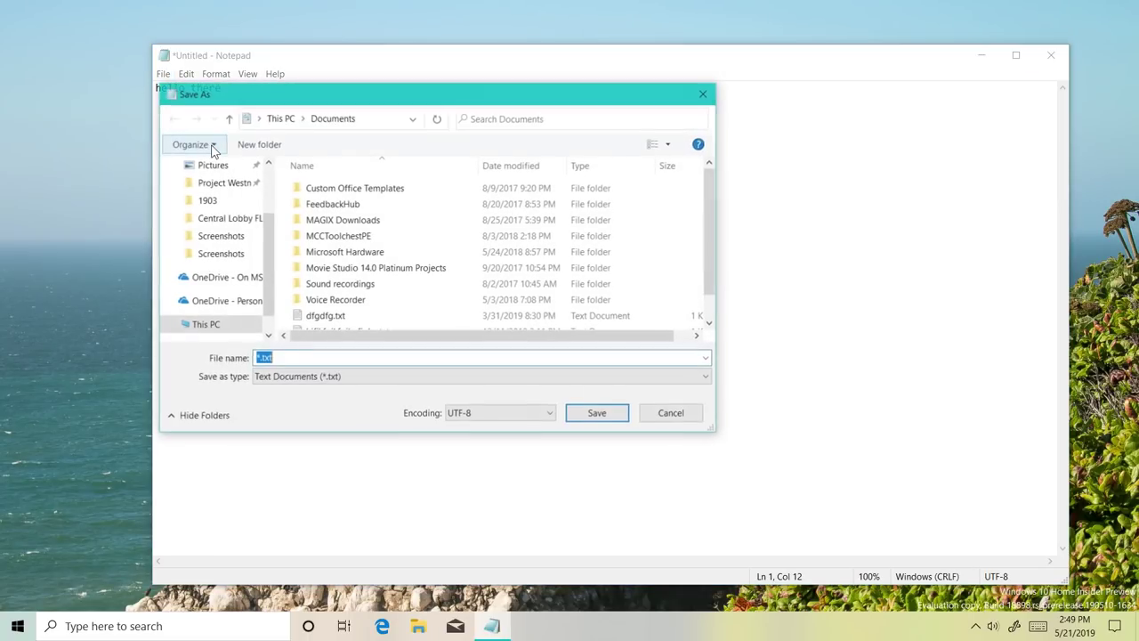
{"action": "left_click", "coordinate": [470, 415]}
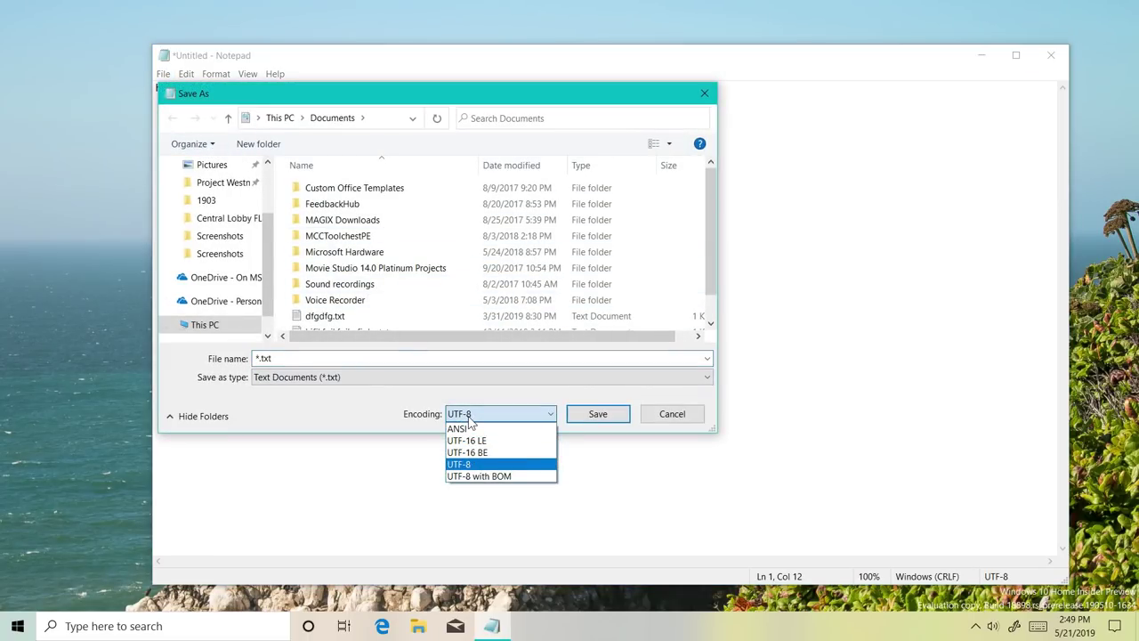
{"action": "left_click", "coordinate": [473, 466]}
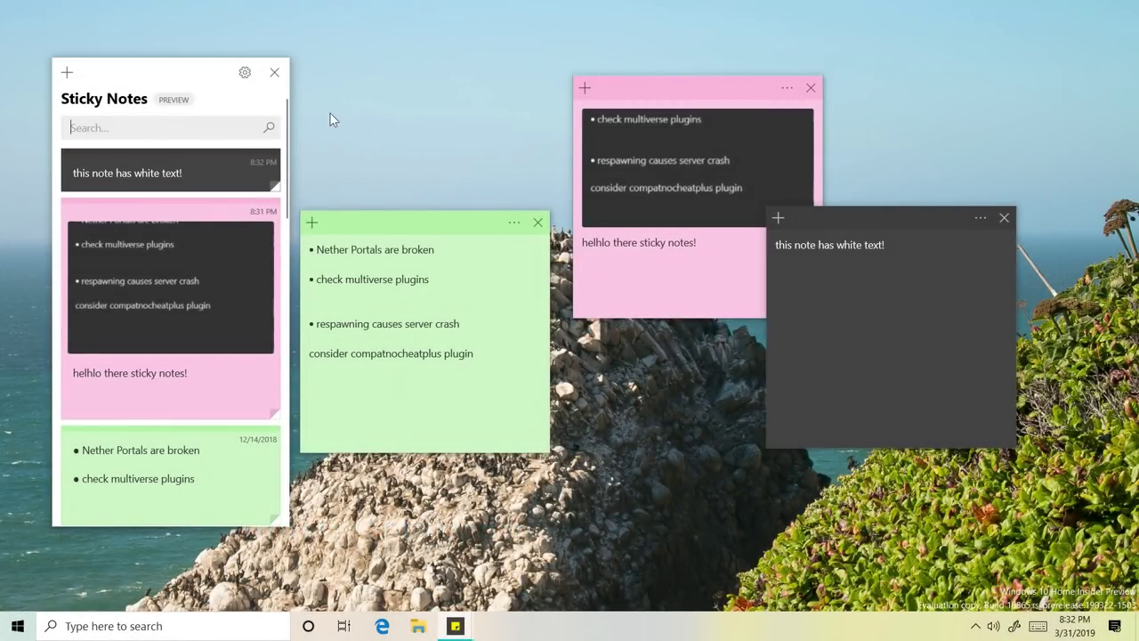
- Switch Sticky Notes to the dark theme
{"action": "left_click", "coordinate": [246, 75]}
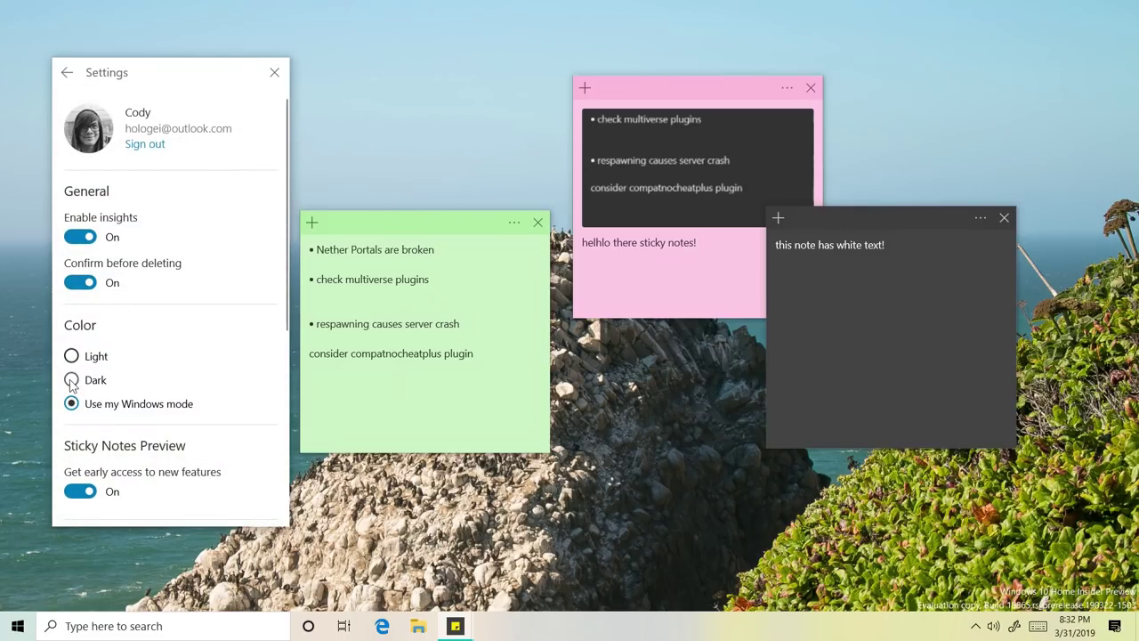
{"action": "left_click", "coordinate": [71, 380]}
{"action": "left_click", "coordinate": [407, 282]}
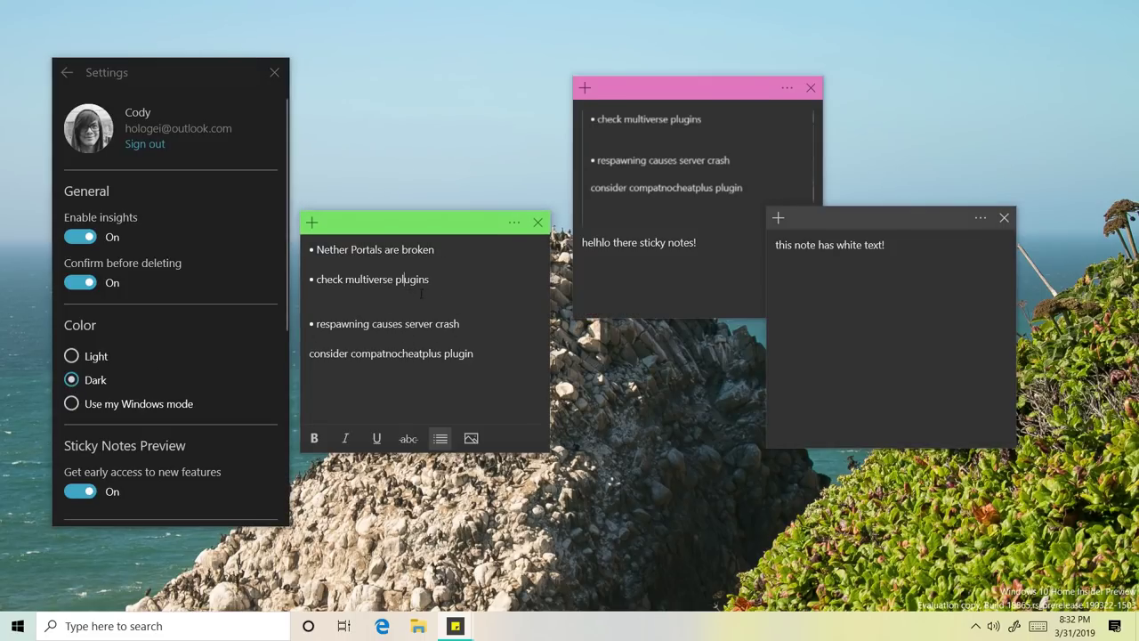
{"action": "left_click", "coordinate": [668, 254]}
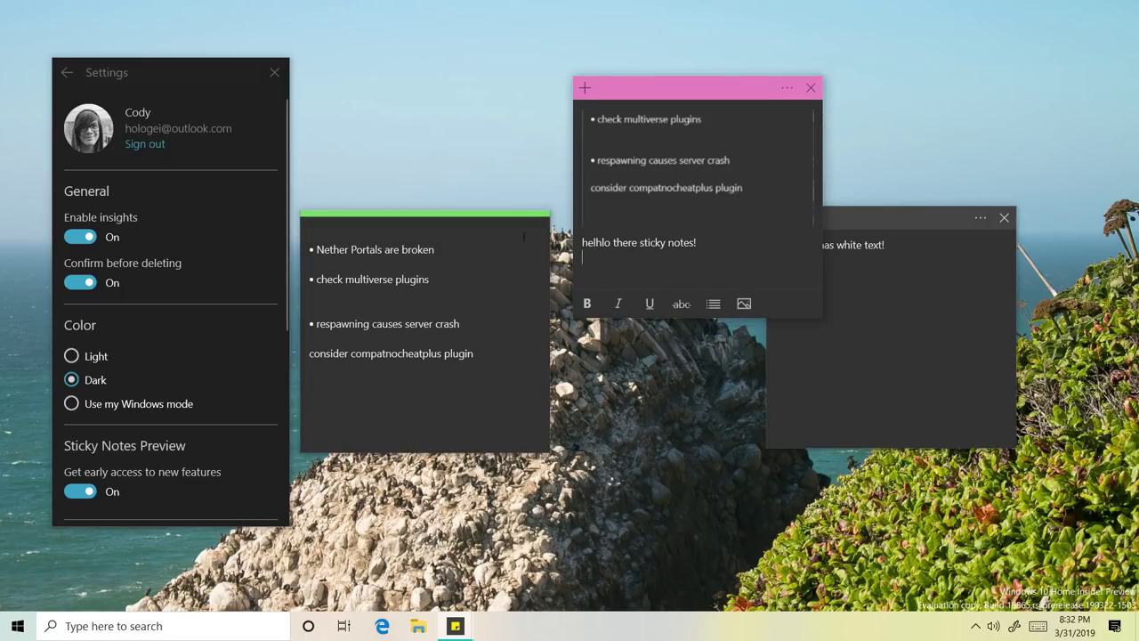
{"action": "left_click", "coordinate": [457, 230]}
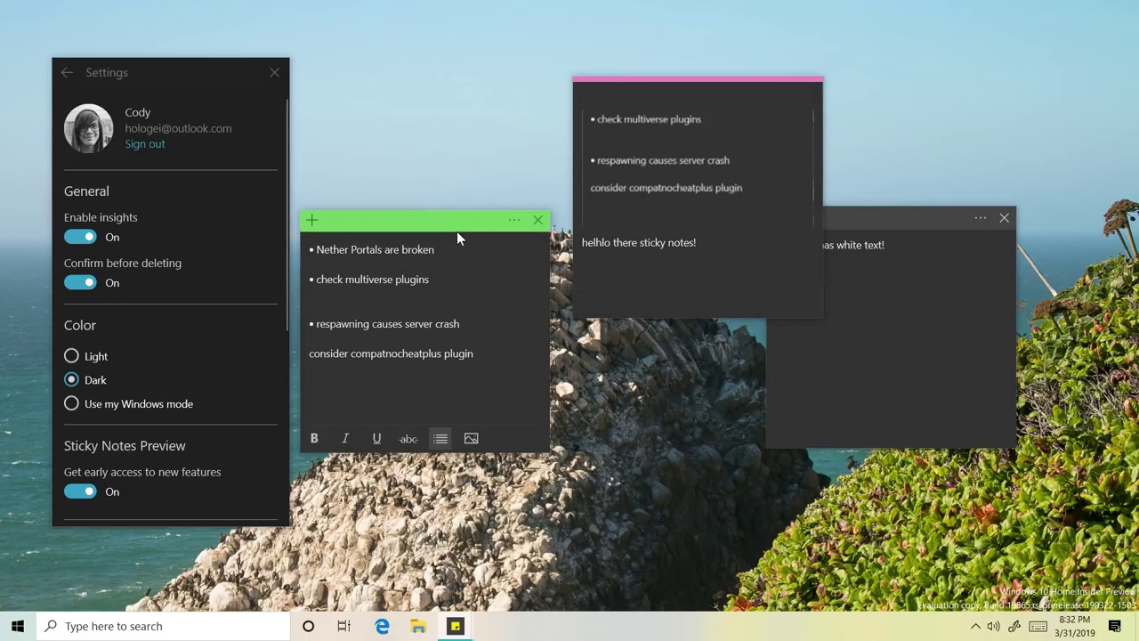
- Create a new note, move it down and left, and make it charcoal
{"action": "left_click", "coordinate": [313, 223]}
{"action": "left_click_drag", "start_coordinate": [569, 222], "coordinate": [548, 275]}
{"action": "left_click", "coordinate": [748, 279]}
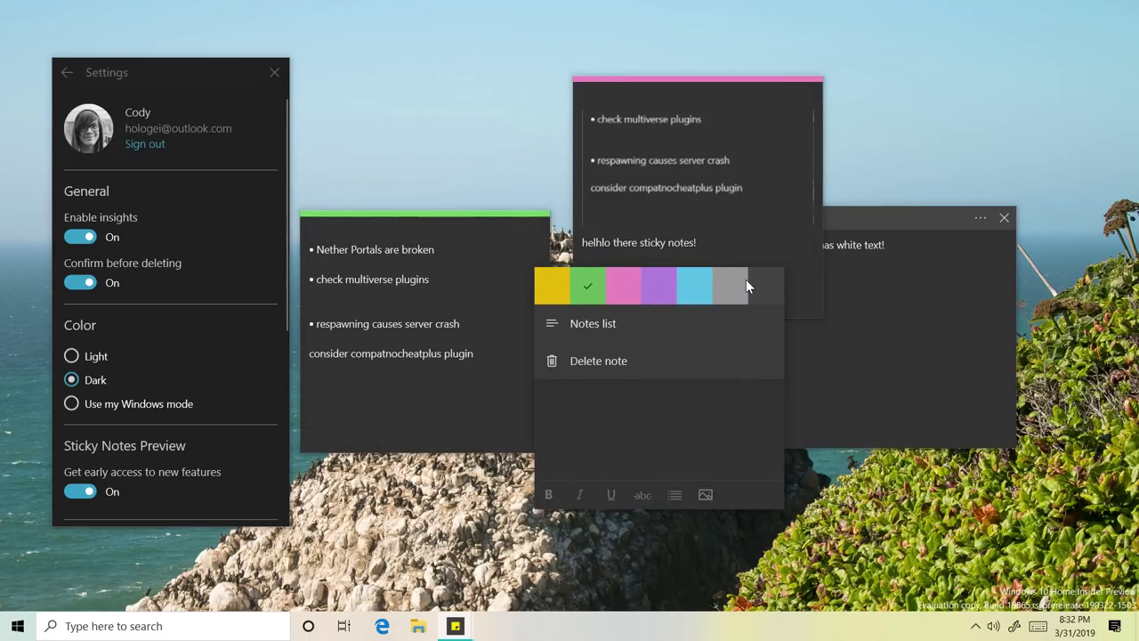
{"action": "left_click", "coordinate": [765, 287]}
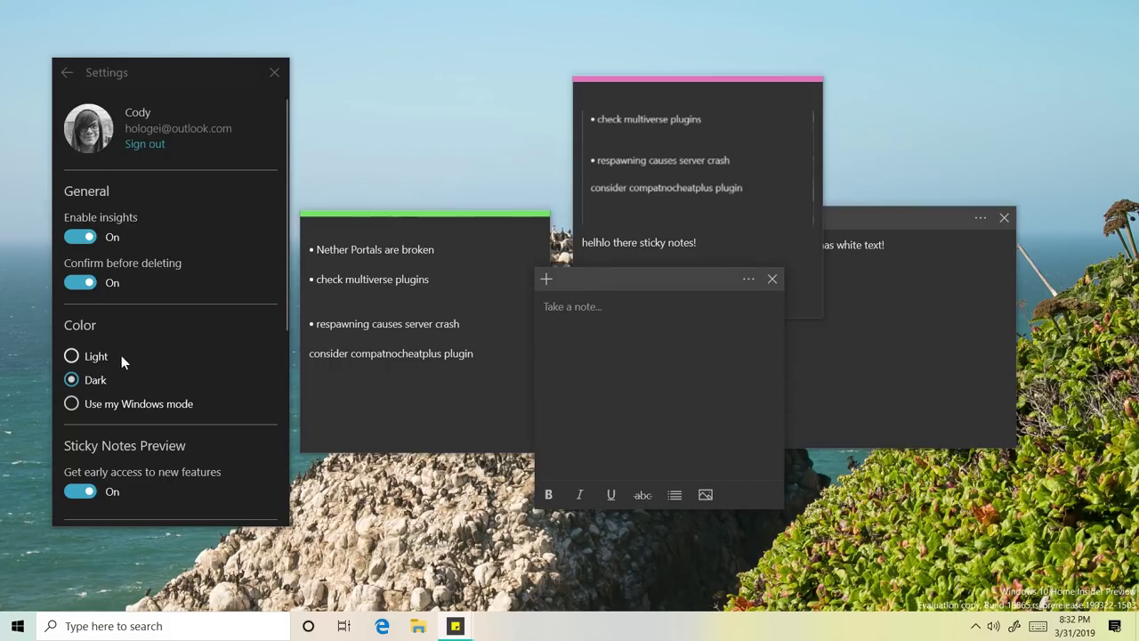
- Switch back to the light theme and choose an account to view notes online
{"action": "left_click", "coordinate": [72, 356]}
{"action": "left_click", "coordinate": [677, 307]}
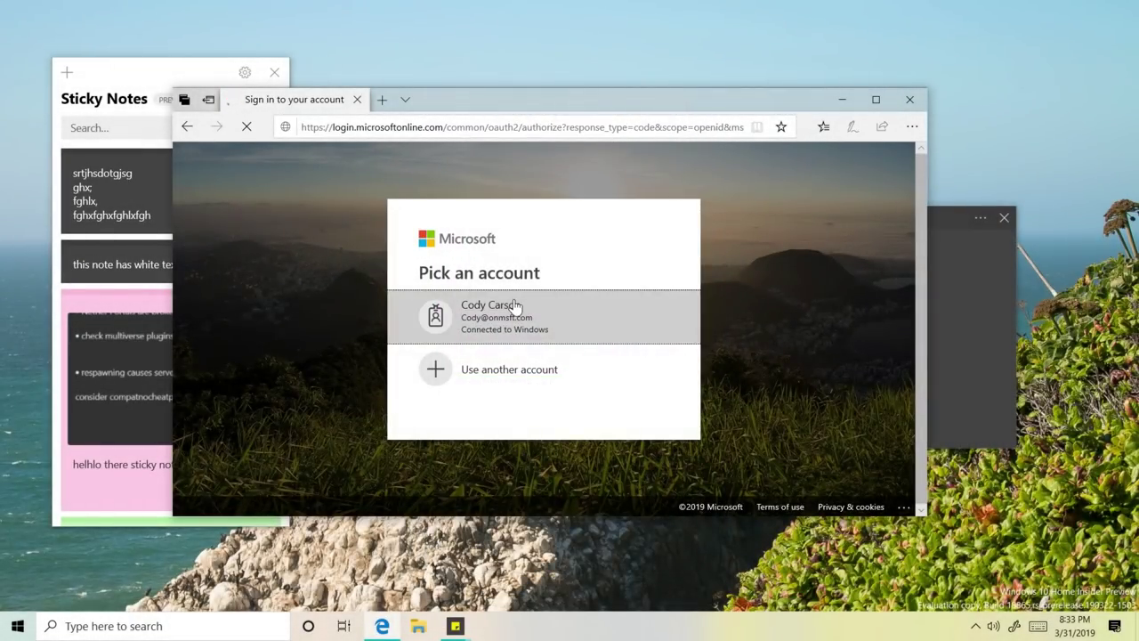
{"action": "left_click", "coordinate": [513, 305]}
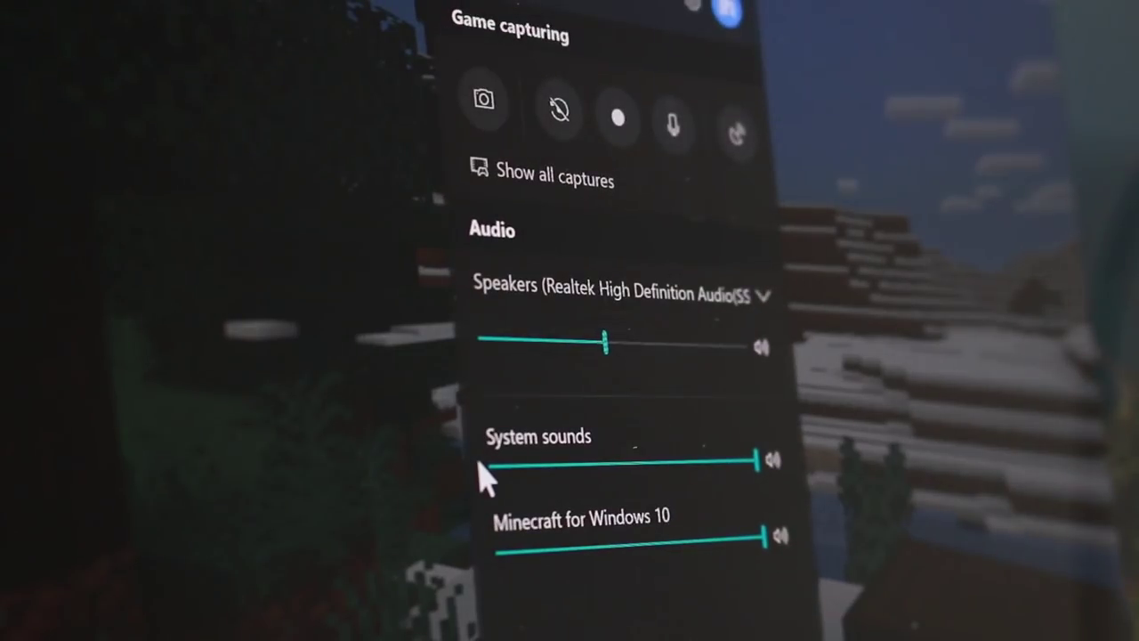
- Open the captures gallery, jump to its folder, and select about ten recent capture files
{"action": "left_click", "coordinate": [530, 187]}
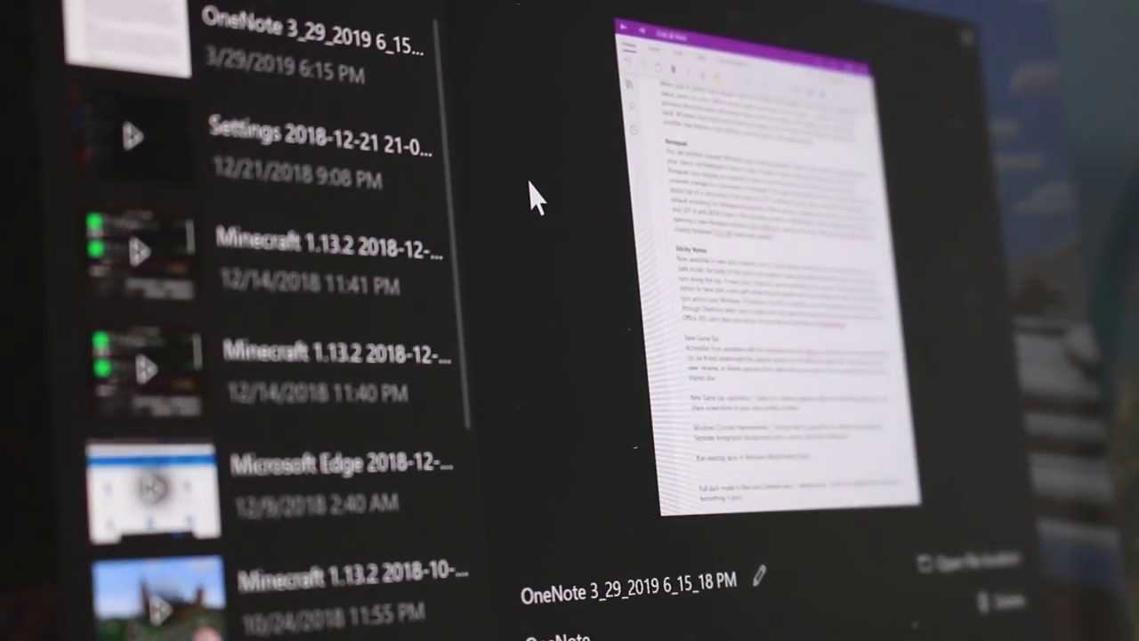
{"action": "scroll", "coordinate": [414, 420], "scroll_direction": "down", "scroll_amount": 5}
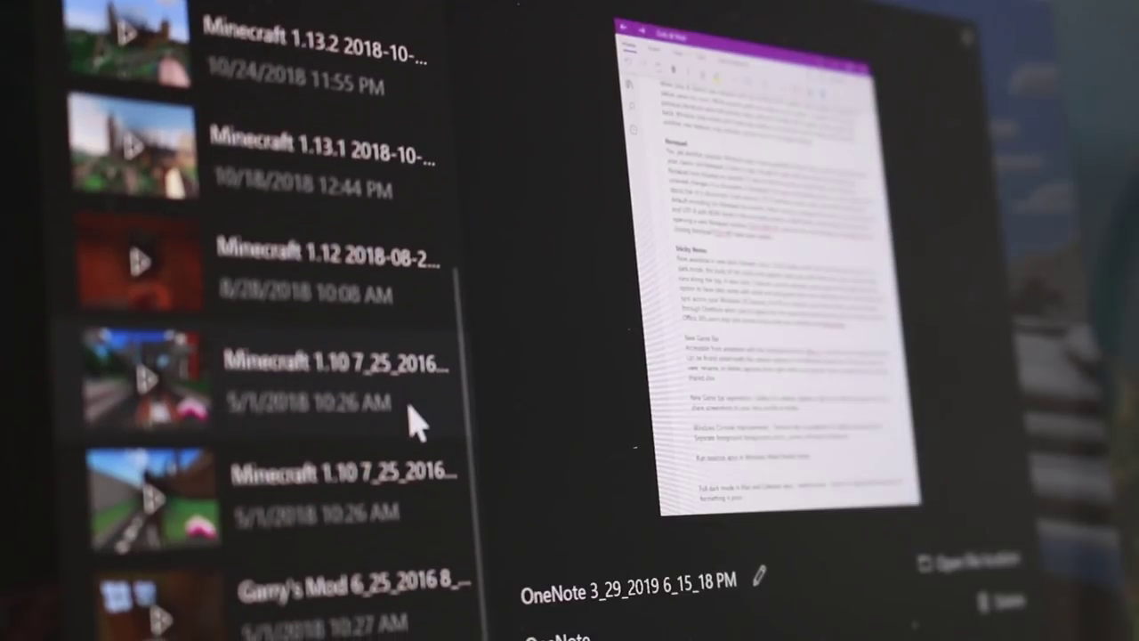
{"action": "scroll", "coordinate": [330, 183], "scroll_direction": "up", "scroll_amount": 5}
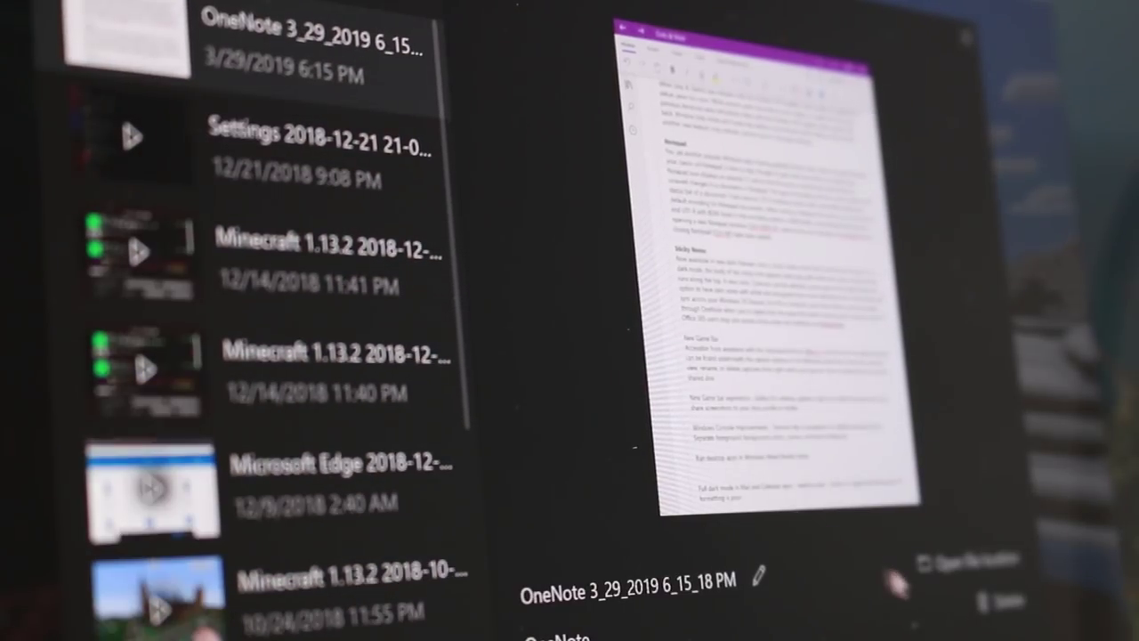
{"action": "left_click", "coordinate": [936, 584]}
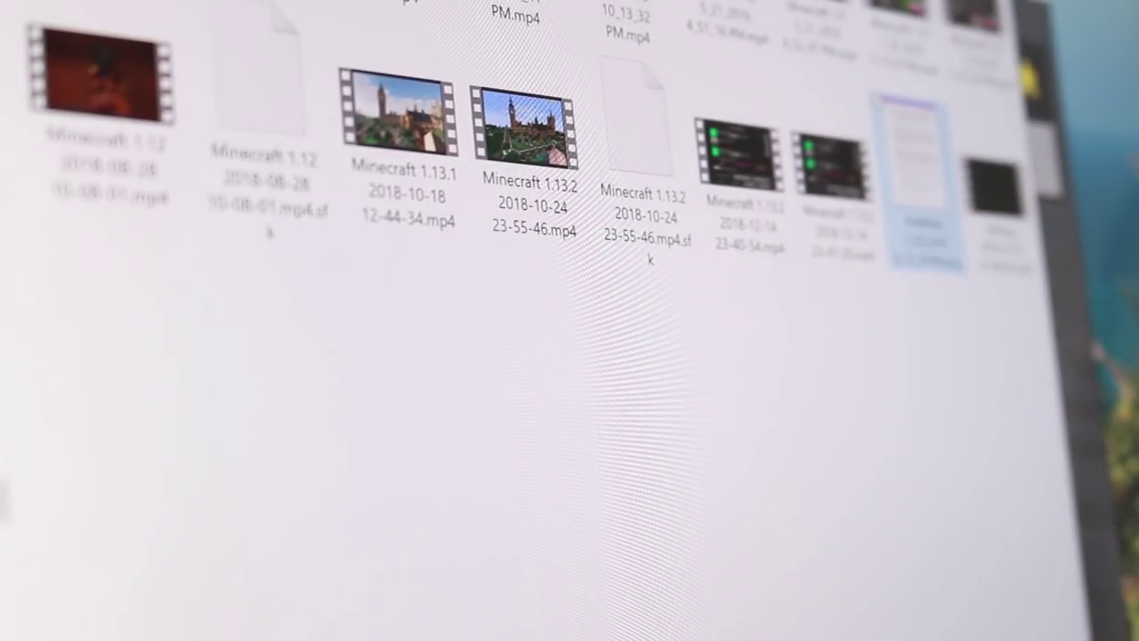
{"action": "left_click_drag", "start_coordinate": [1037, 14], "coordinate": [694, 285]}
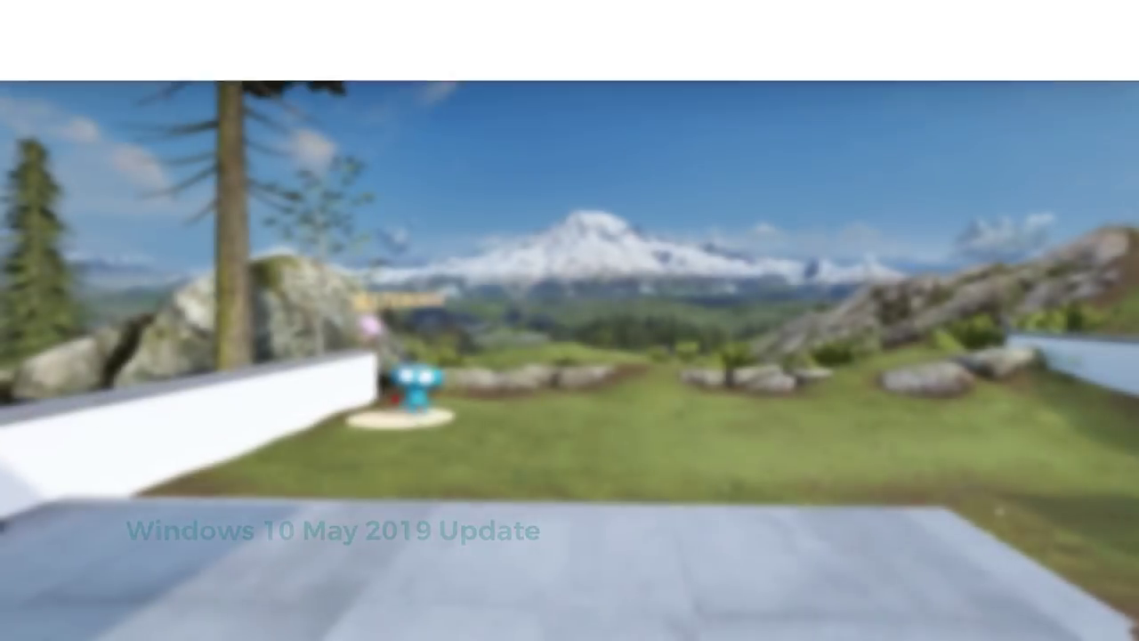
- Launch Audacity from the mixed reality Start menu and place it right of Excel
{"action": "key", "text": "super"}
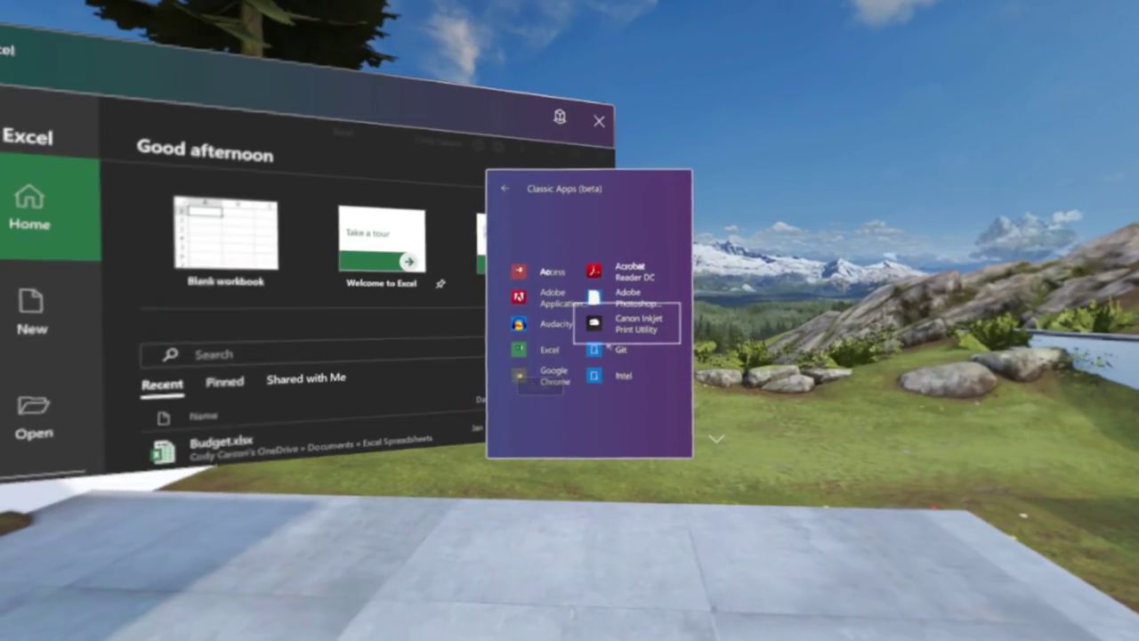
{"action": "left_click", "coordinate": [564, 329]}
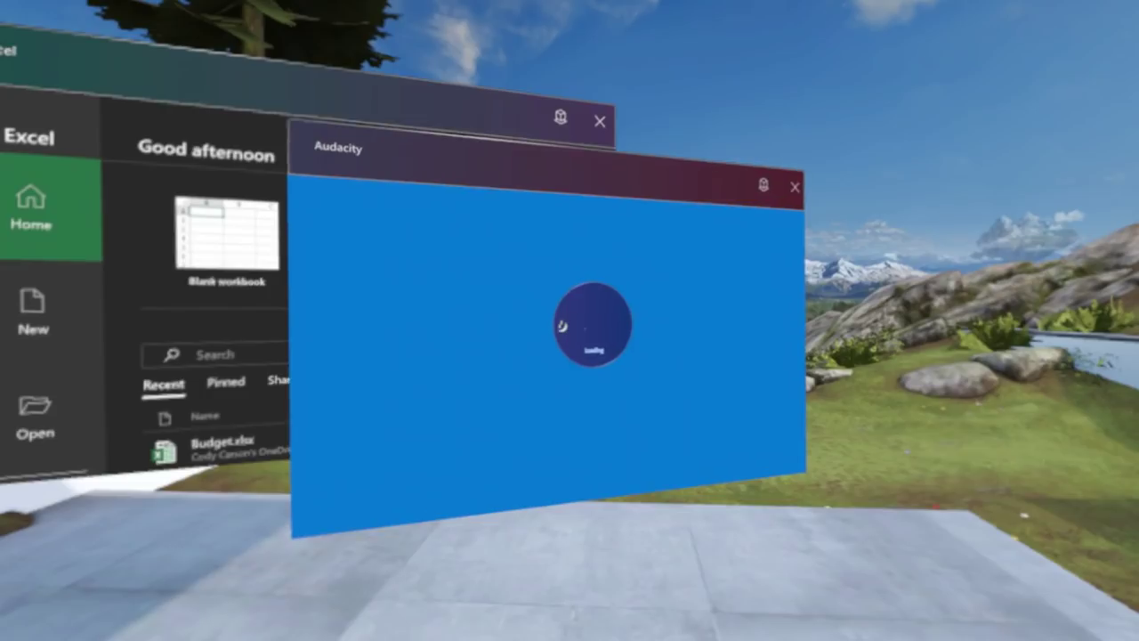
{"action": "left_click_drag", "start_coordinate": [563, 190], "coordinate": [823, 89]}
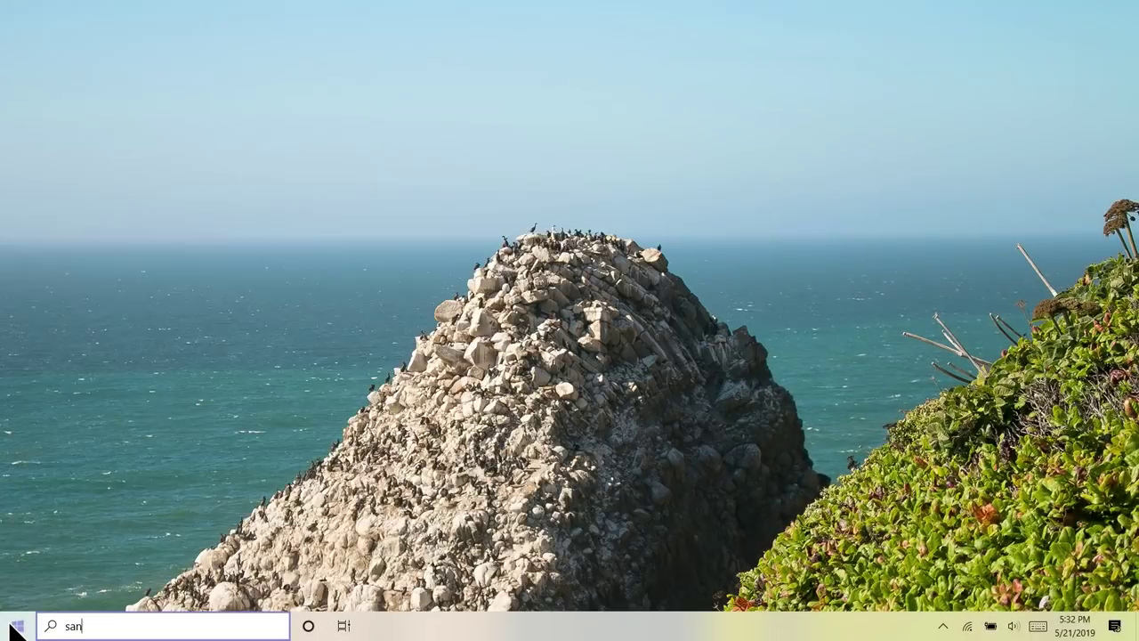
- Start Windows Sandbox as administrator and open File Explorer inside it
{"action": "type", "text": "dbox"}
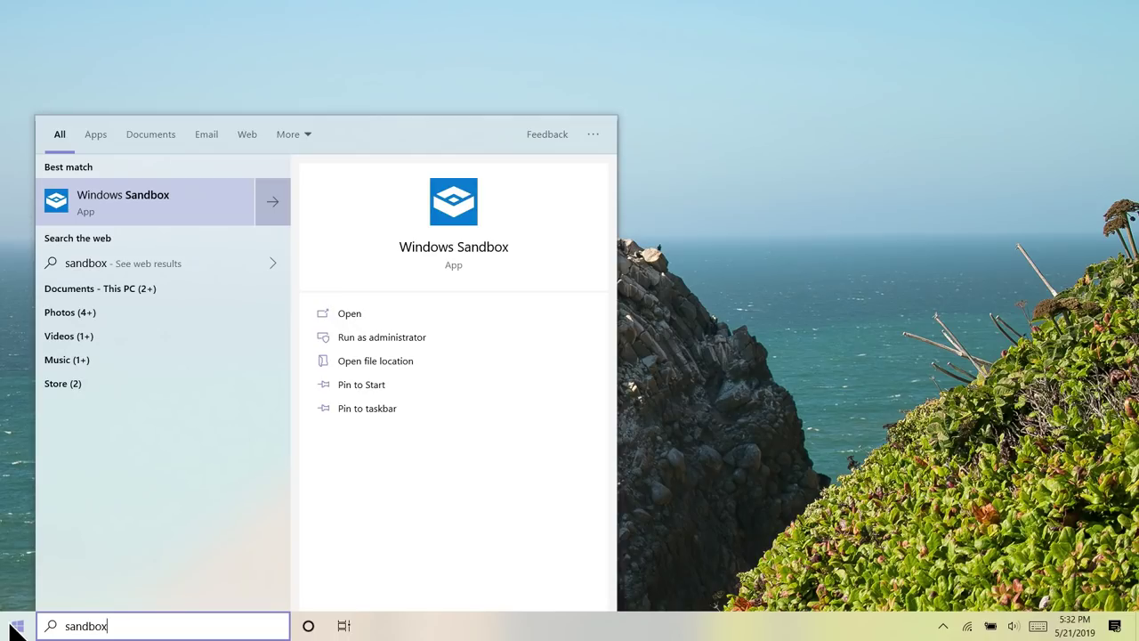
{"action": "left_click", "coordinate": [403, 340]}
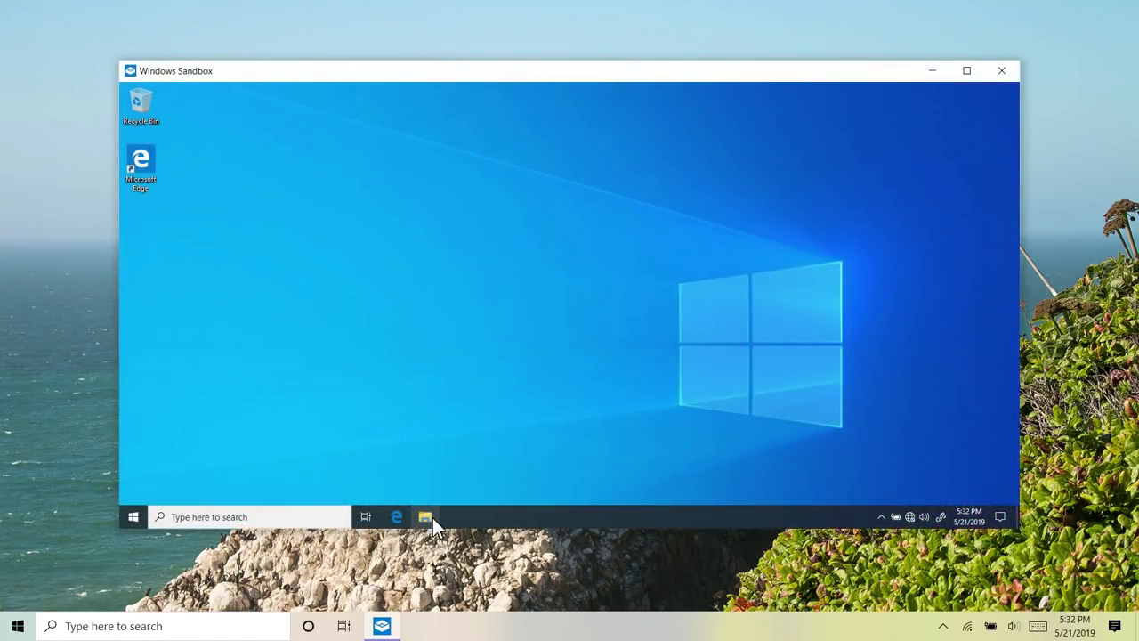
{"action": "left_click", "coordinate": [425, 517]}
- Check the sandbox's CPU and memory in Task Manager, then close Task Manager and the sandbox
{"action": "right_click", "coordinate": [483, 511]}
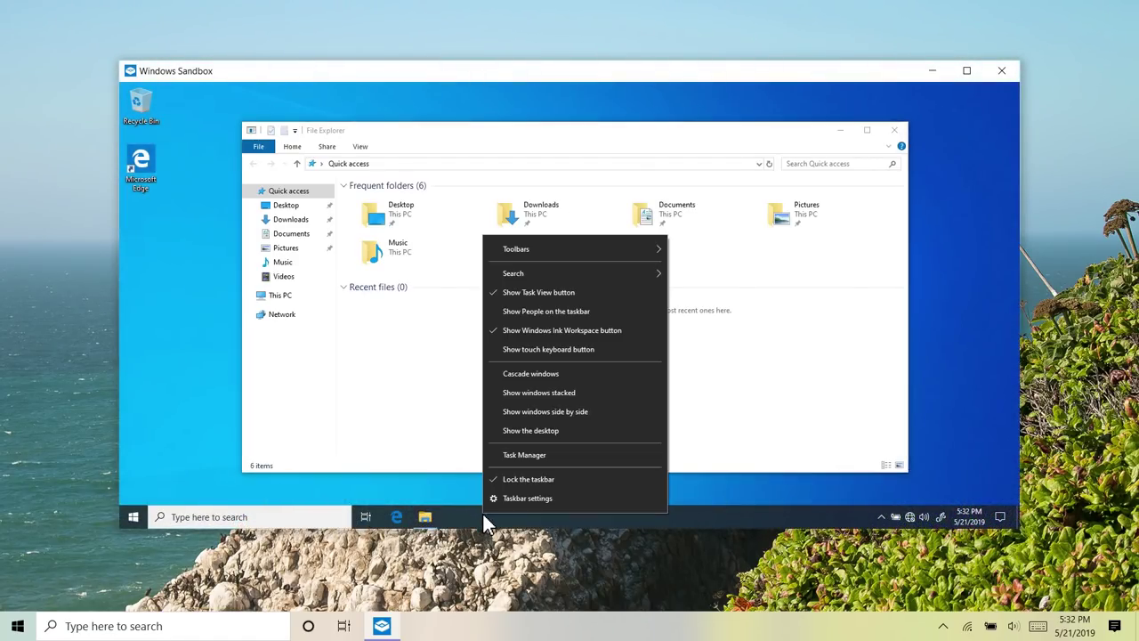
{"action": "left_click", "coordinate": [522, 456]}
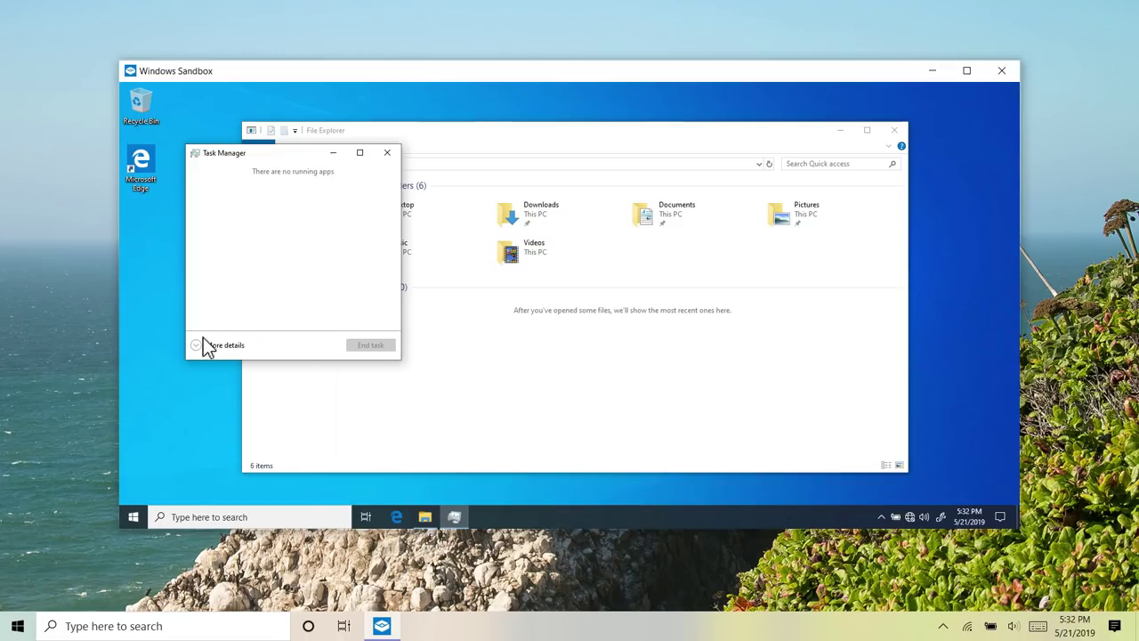
{"action": "left_click", "coordinate": [205, 344]}
{"action": "left_click", "coordinate": [245, 183]}
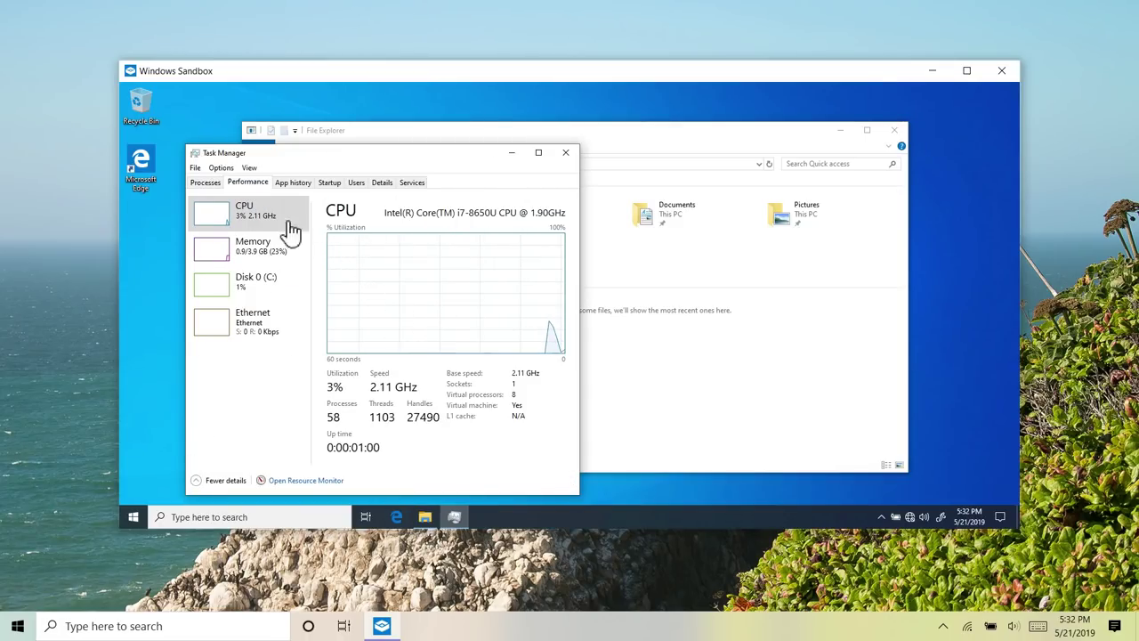
{"action": "left_click", "coordinate": [279, 253]}
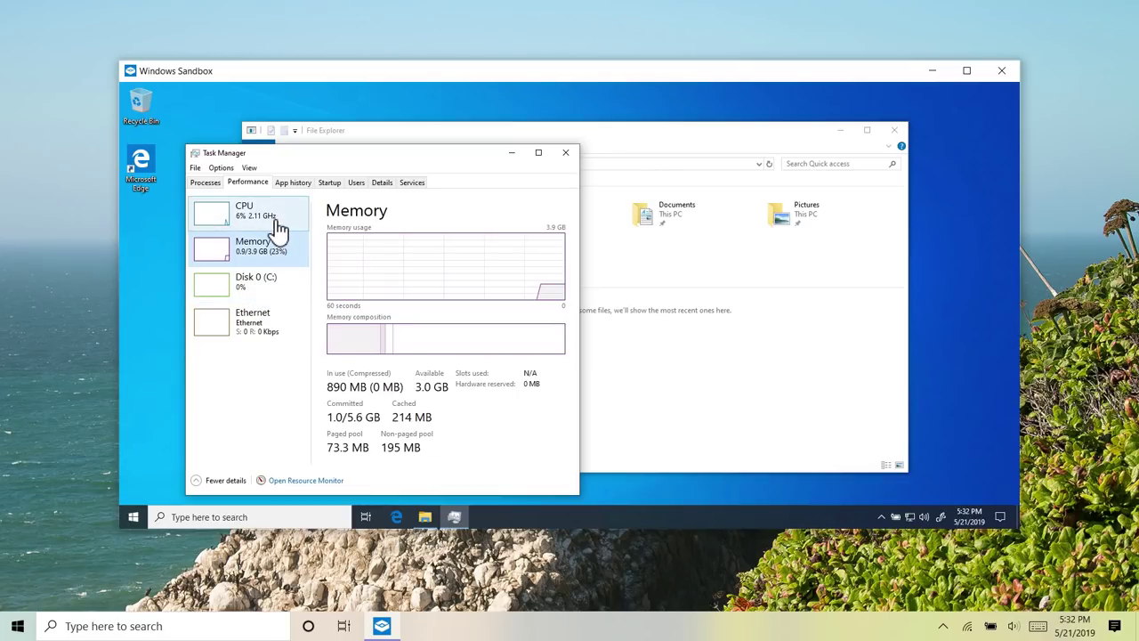
{"action": "left_click", "coordinate": [279, 227]}
{"action": "left_click_drag", "start_coordinate": [353, 162], "coordinate": [605, 143]}
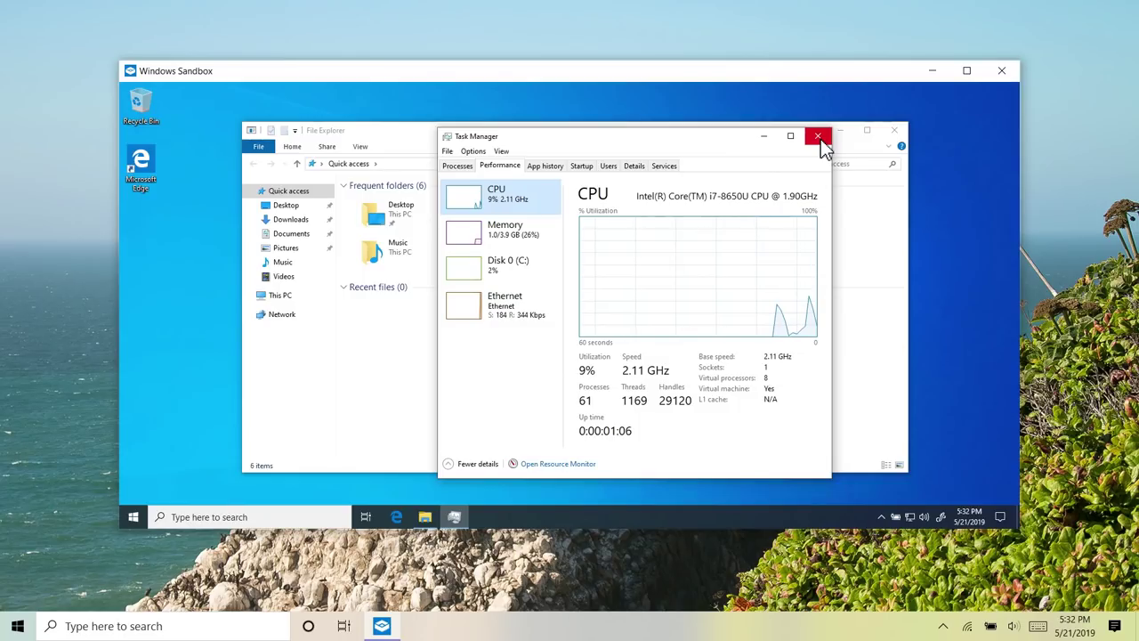
{"action": "left_click", "coordinate": [821, 139]}
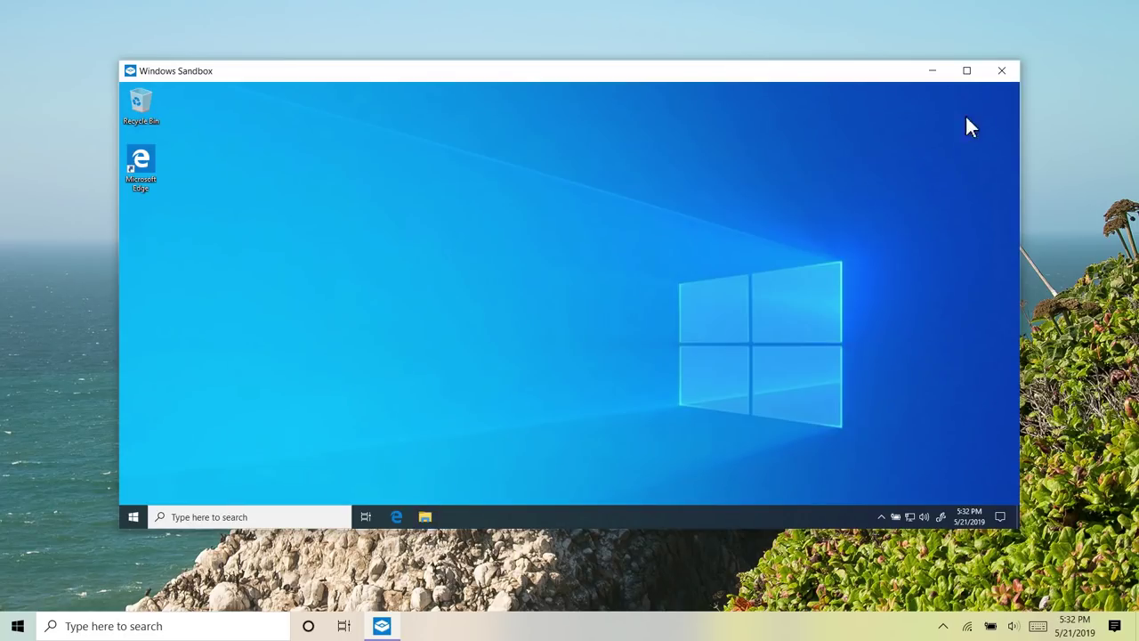
{"action": "left_click", "coordinate": [1002, 71]}
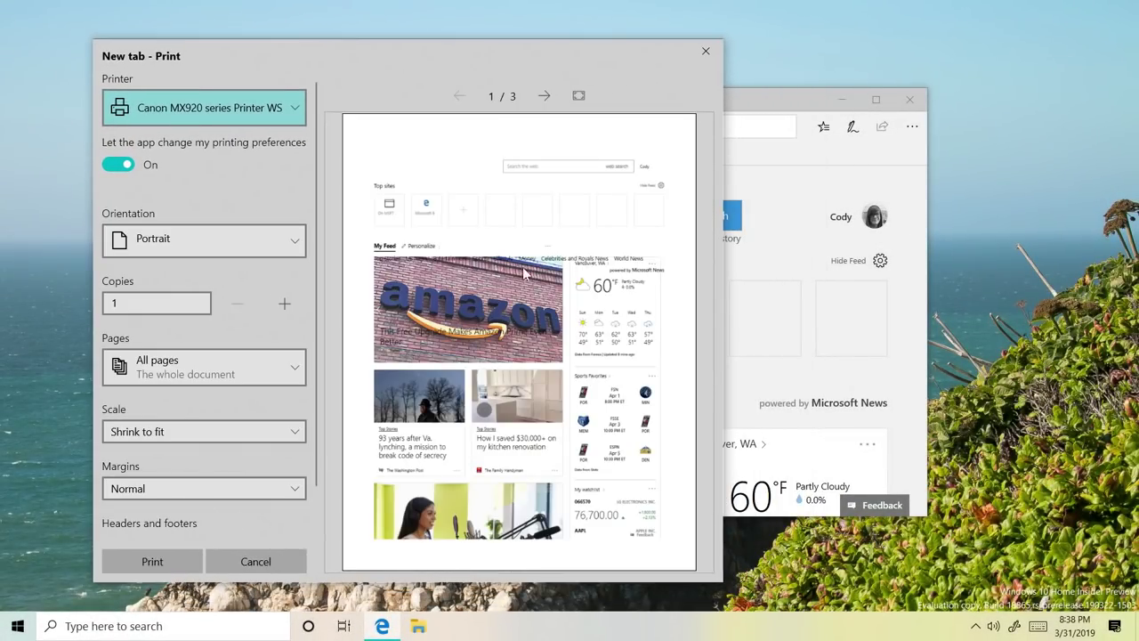
- Dismiss the print dialog, darken the reading pane, and launch Office past its welcome tour
{"action": "left_click", "coordinate": [708, 50]}
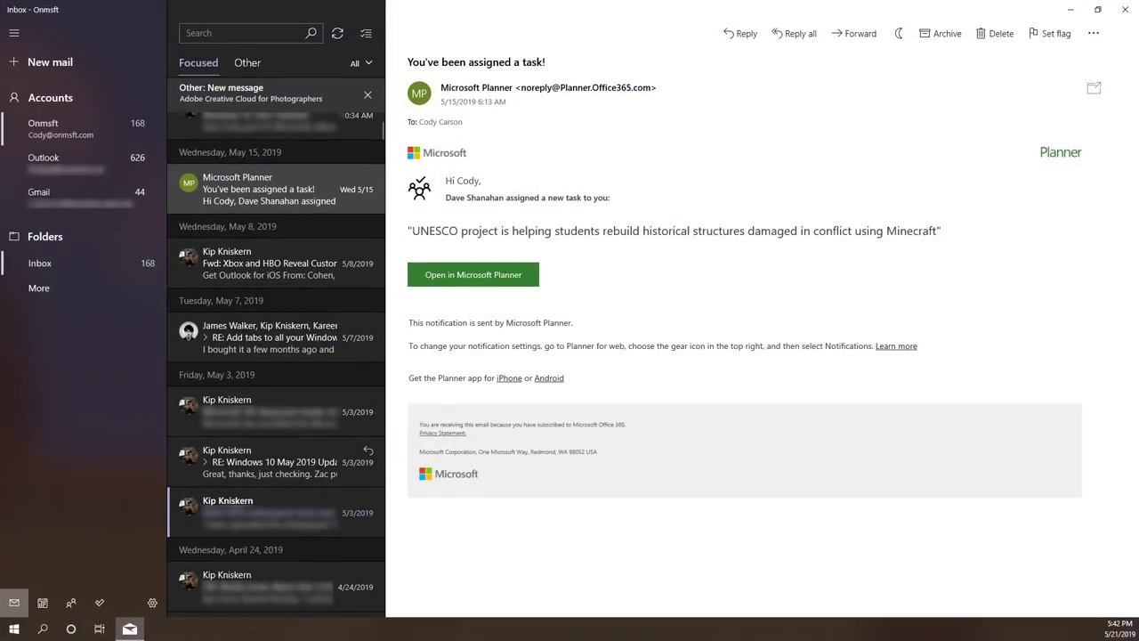
{"action": "left_click", "coordinate": [899, 32]}
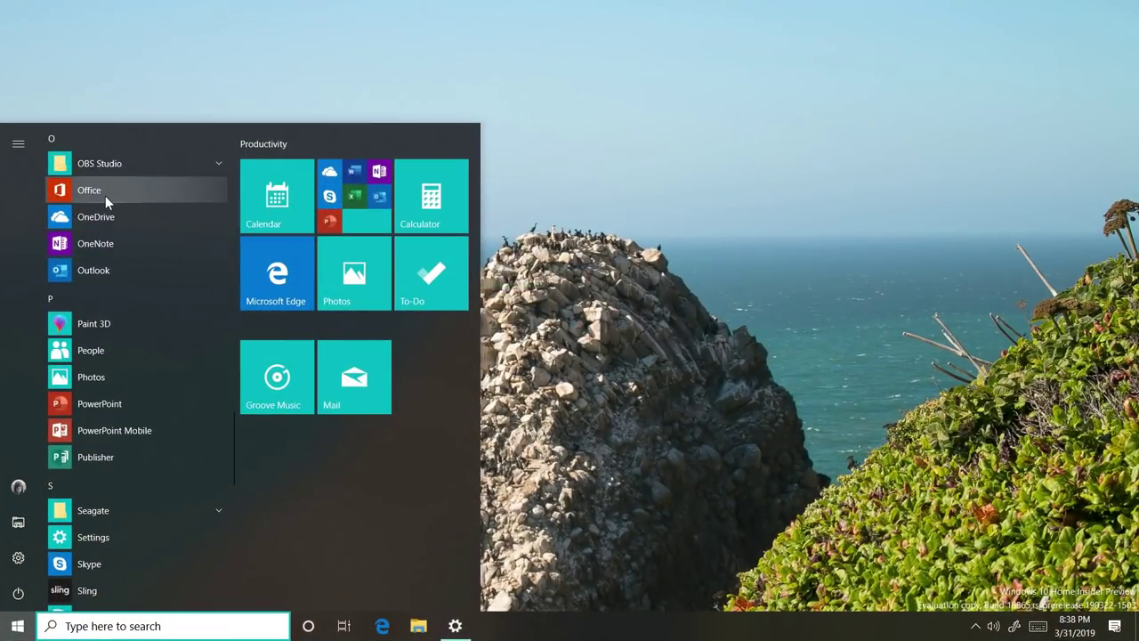
{"action": "left_click", "coordinate": [105, 196]}
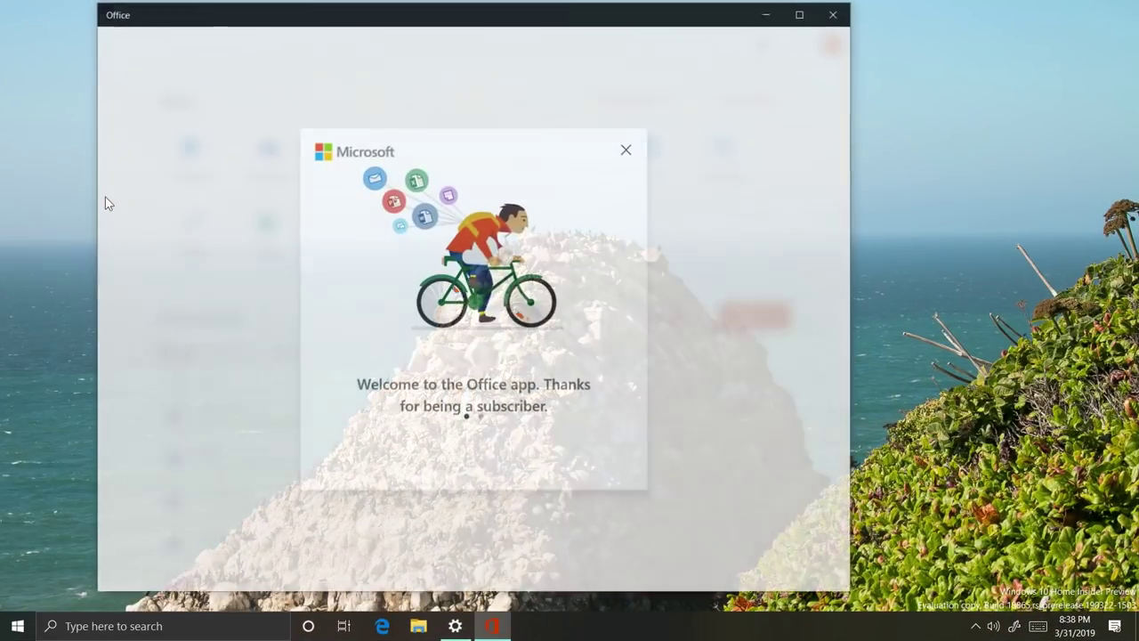
{"action": "left_click", "coordinate": [690, 309]}
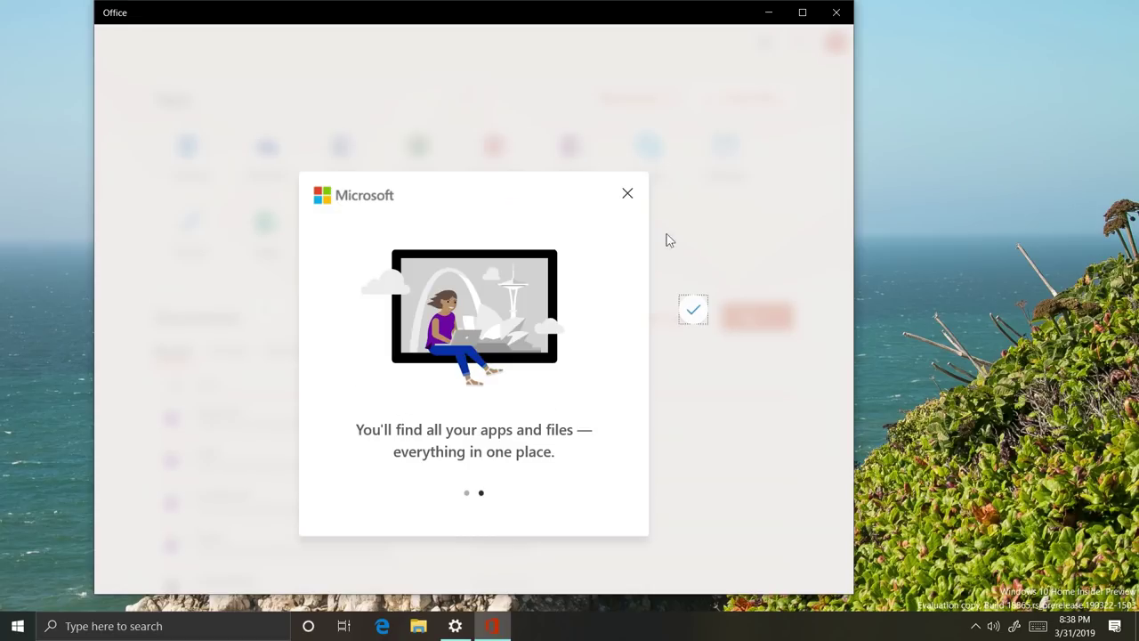
{"action": "left_click", "coordinate": [627, 149]}
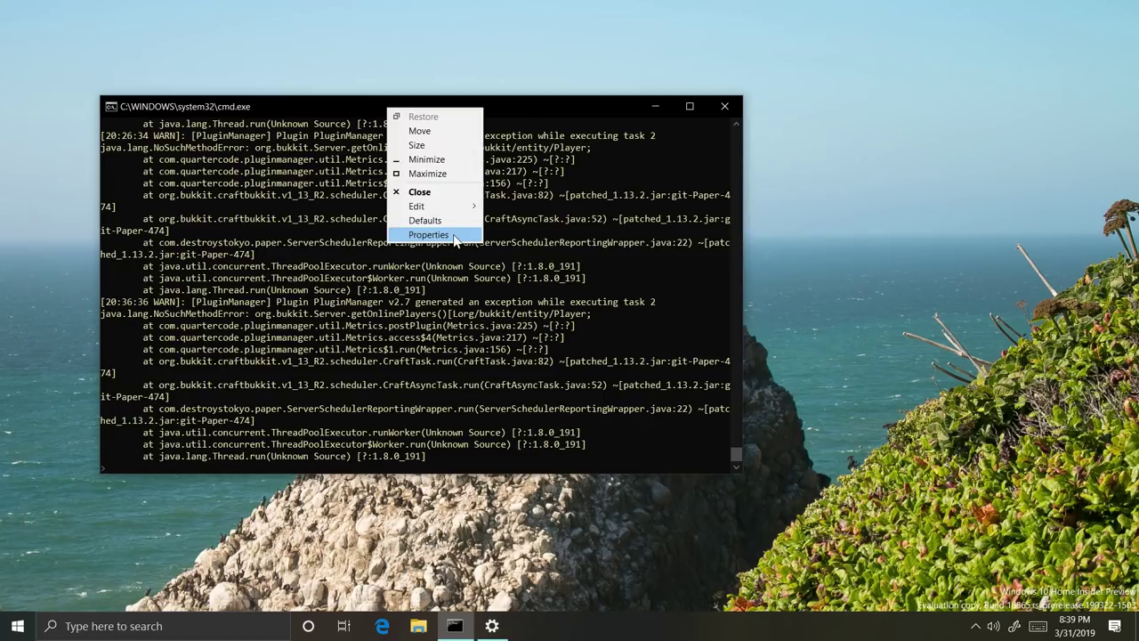
- Open the command prompt's properties, then open the first CR2 raw photo
{"action": "left_click", "coordinate": [453, 234]}
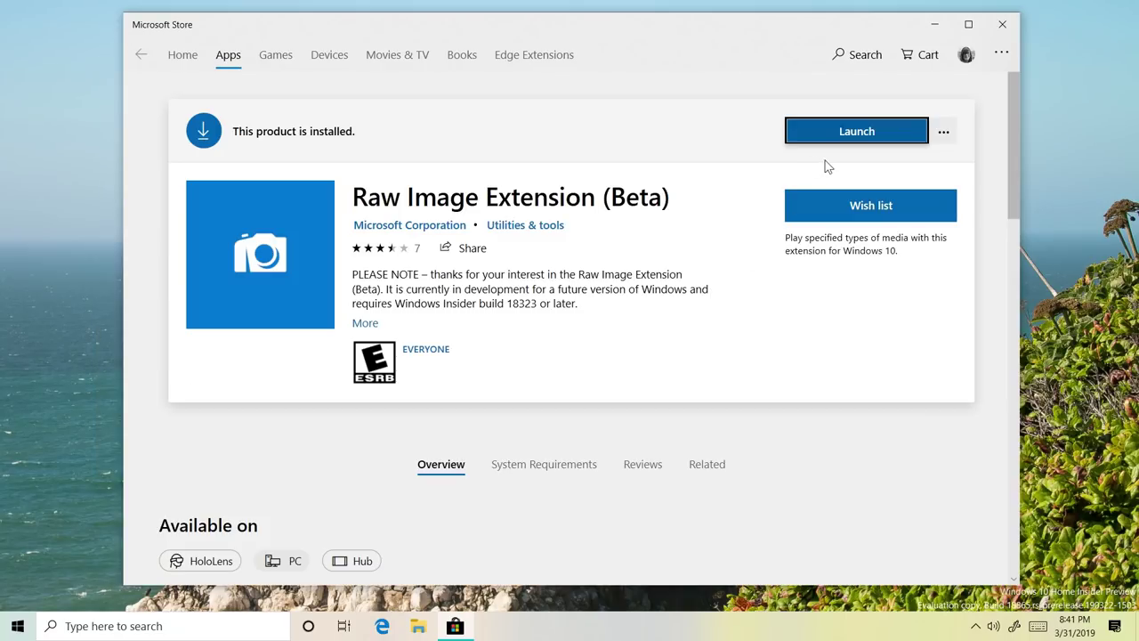
{"action": "scroll", "coordinate": [580, 271], "scroll_direction": "down", "scroll_amount": 3}
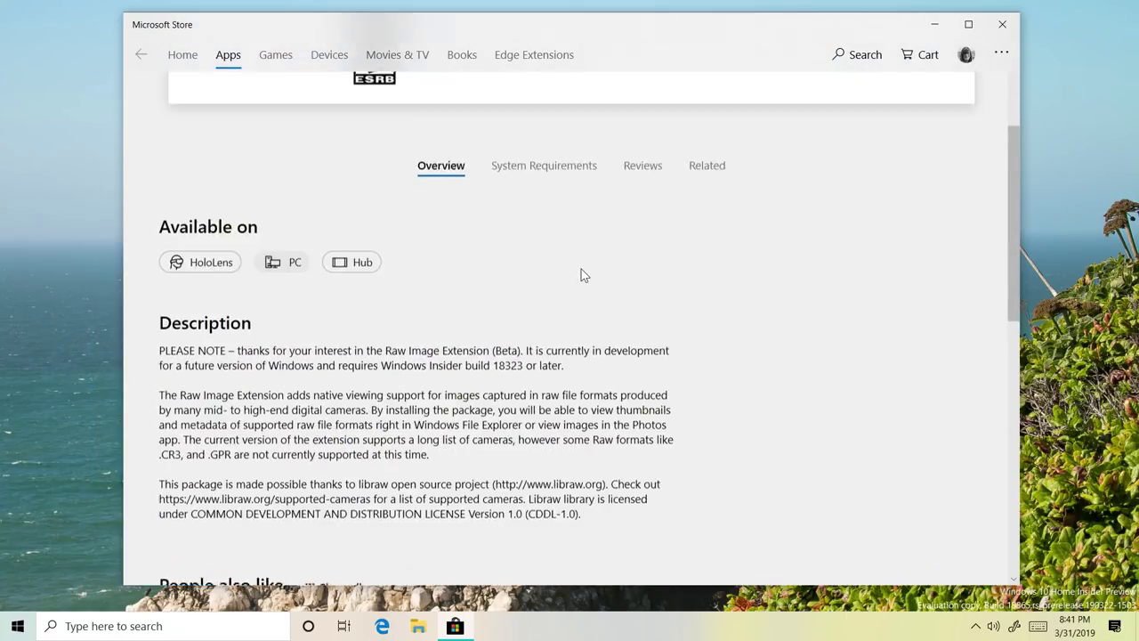
{"action": "scroll", "coordinate": [580, 272], "scroll_direction": "up", "scroll_amount": 3}
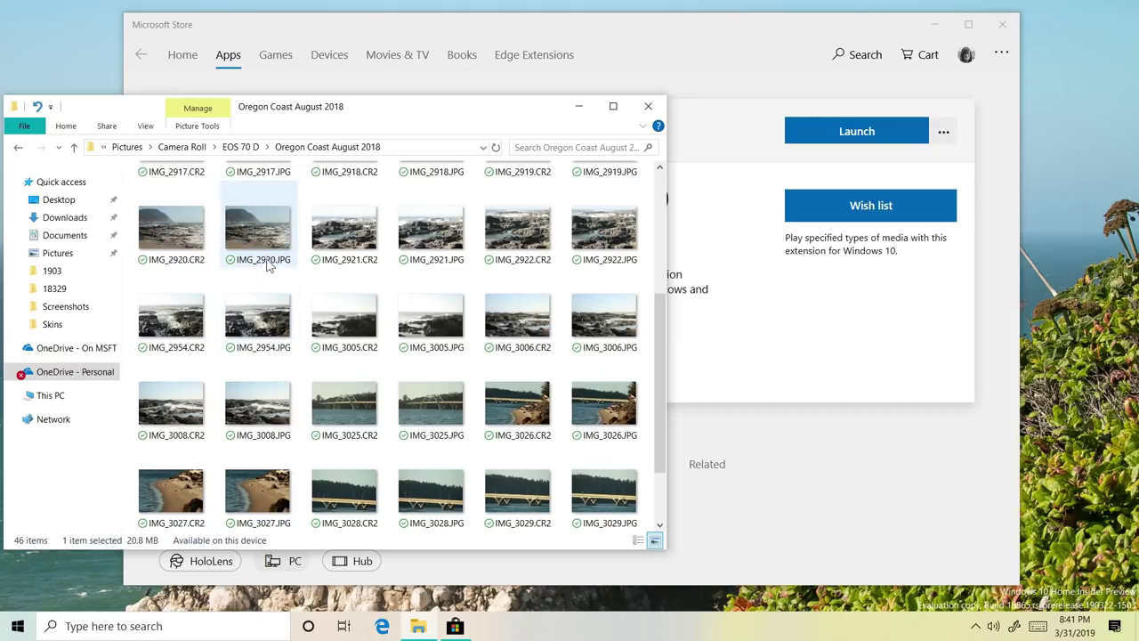
{"action": "double_click", "coordinate": [173, 233]}
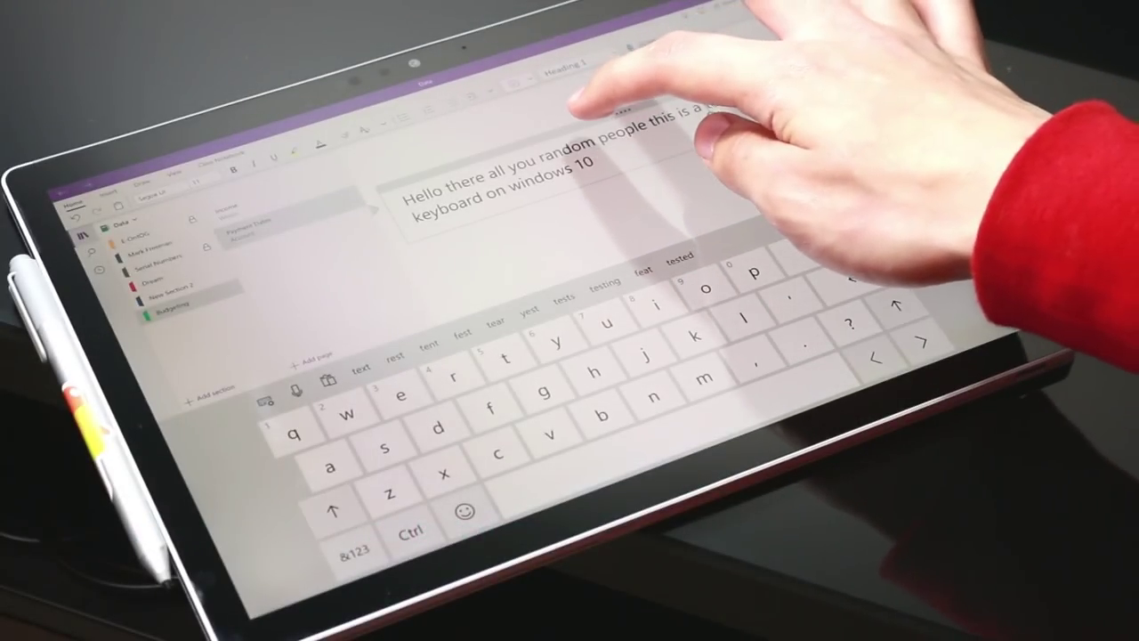
- Select and delete the old OneNote text, leaving the page empty
{"action": "left_click_drag", "start_coordinate": [605, 147], "coordinate": [587, 162]}
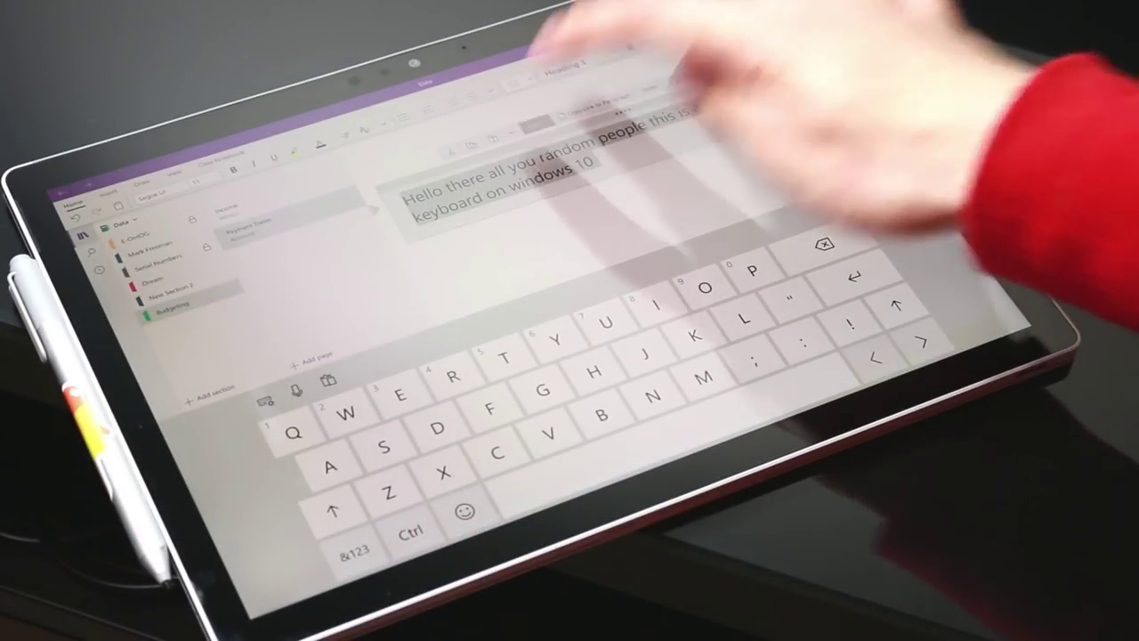
{"action": "key", "text": "BackSpace"}
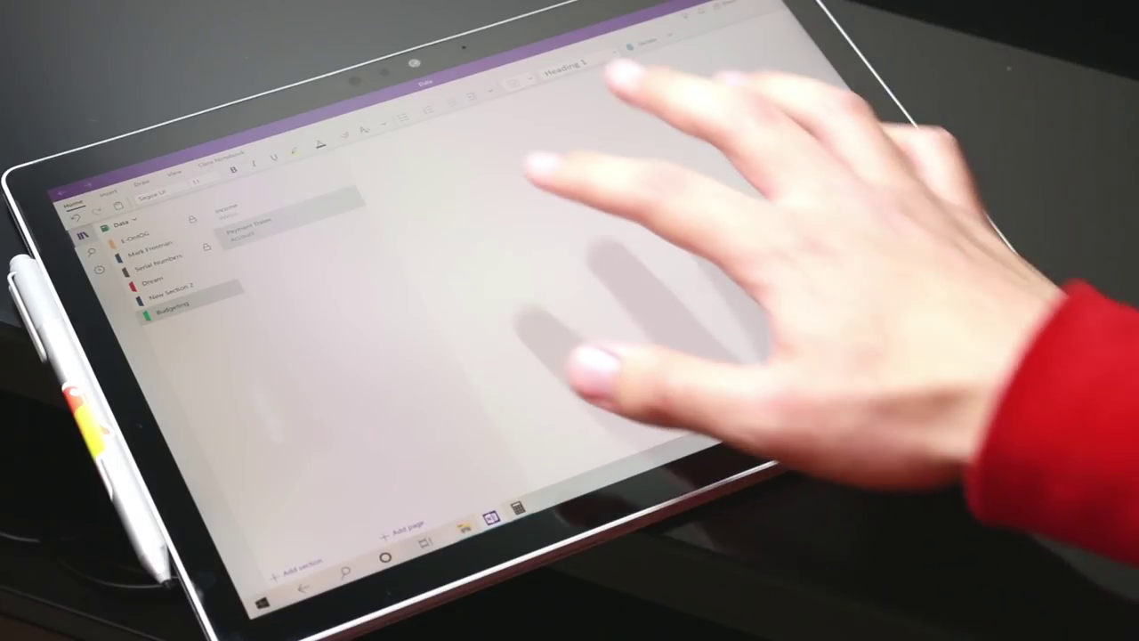
{"action": "left_click", "coordinate": [557, 230]}
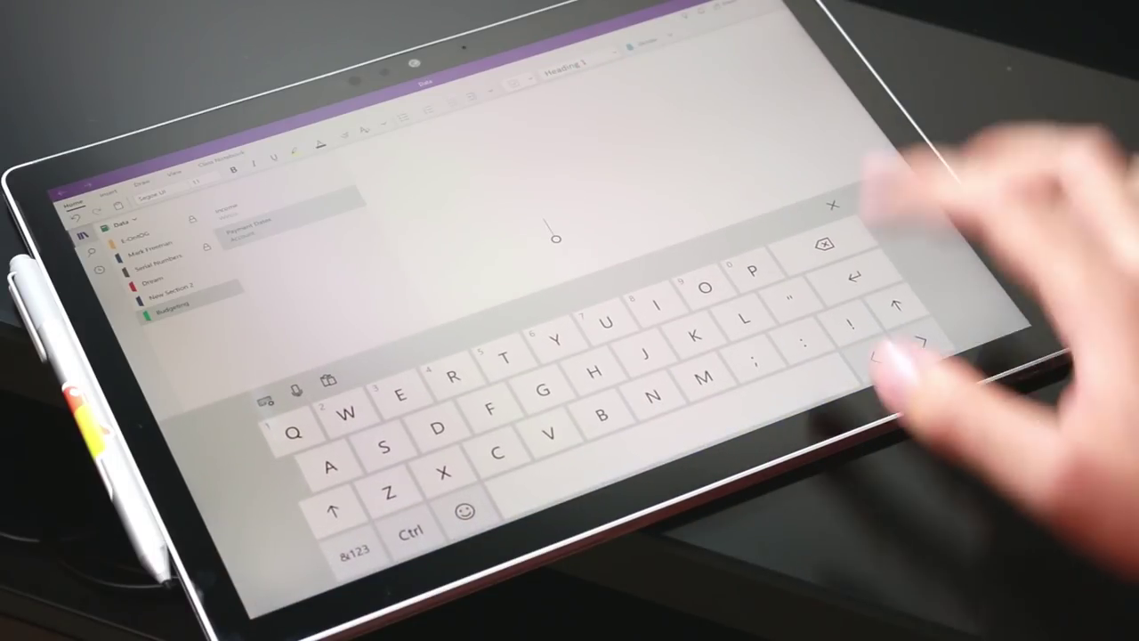
{"action": "left_click", "coordinate": [833, 205]}
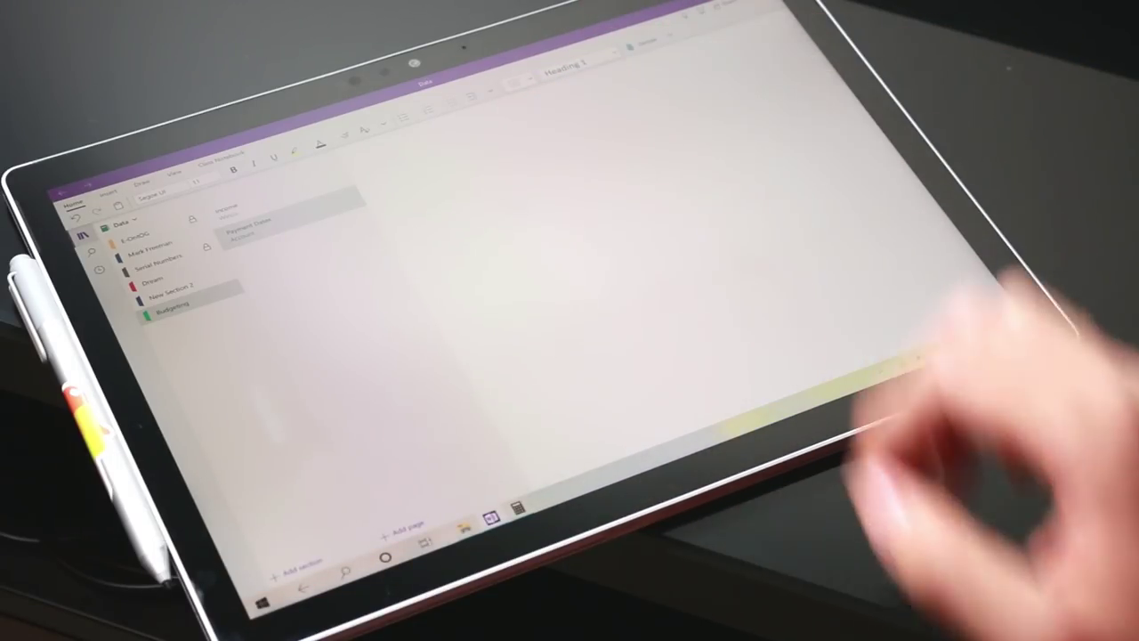
- Type 'Hello there all you random people… this is a test of the touch keyboard in windows 10' by touch keyboard
{"action": "left_click", "coordinate": [516, 227]}
{"action": "type", "text": "Hell"}
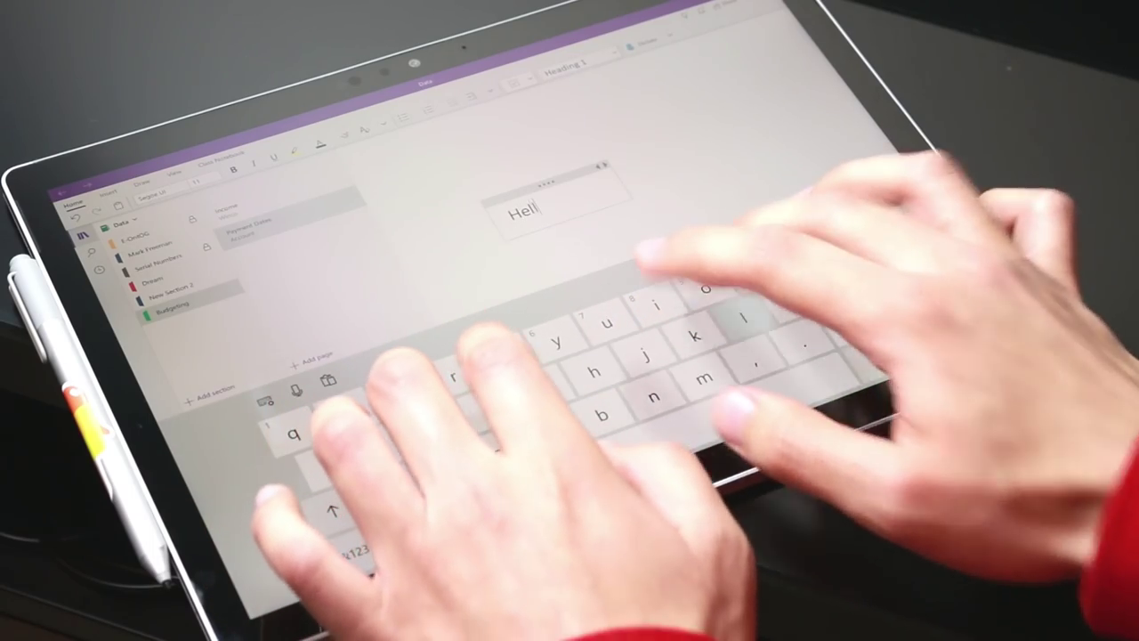
{"action": "type", "text": "o there all you"}
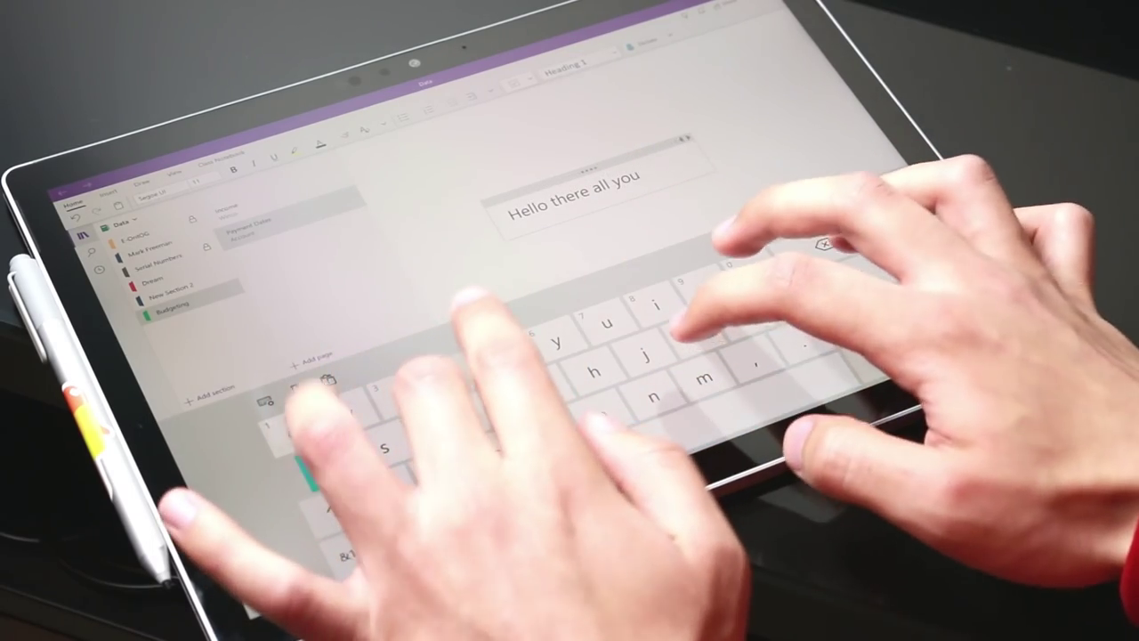
{"action": "type", "text": " random people th"}
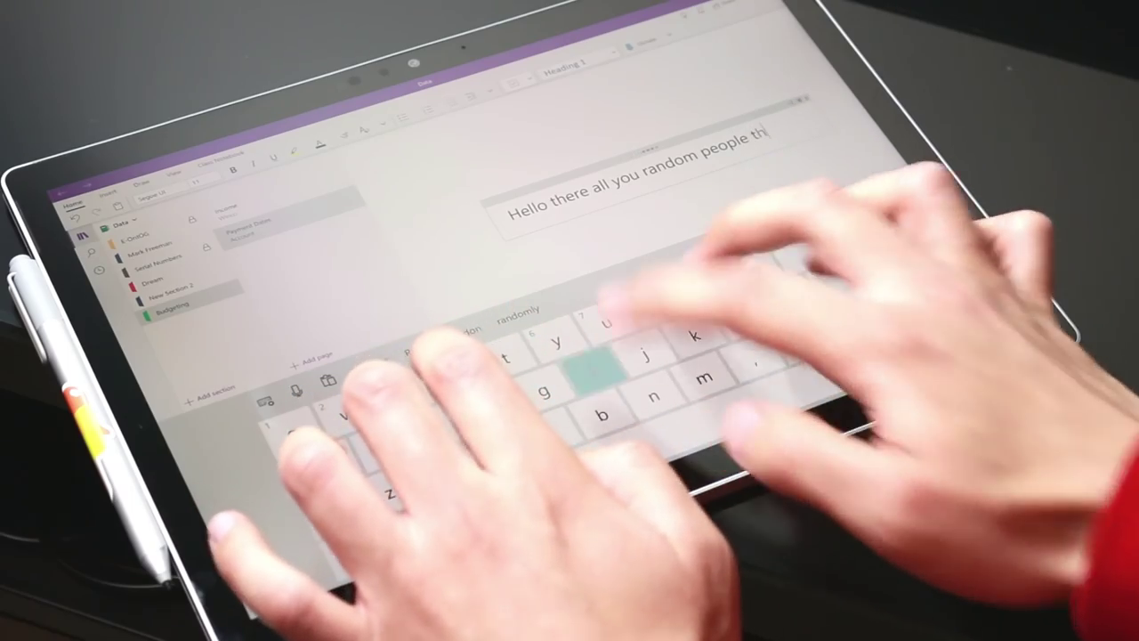
{"action": "type", "text": "is is a test of t"}
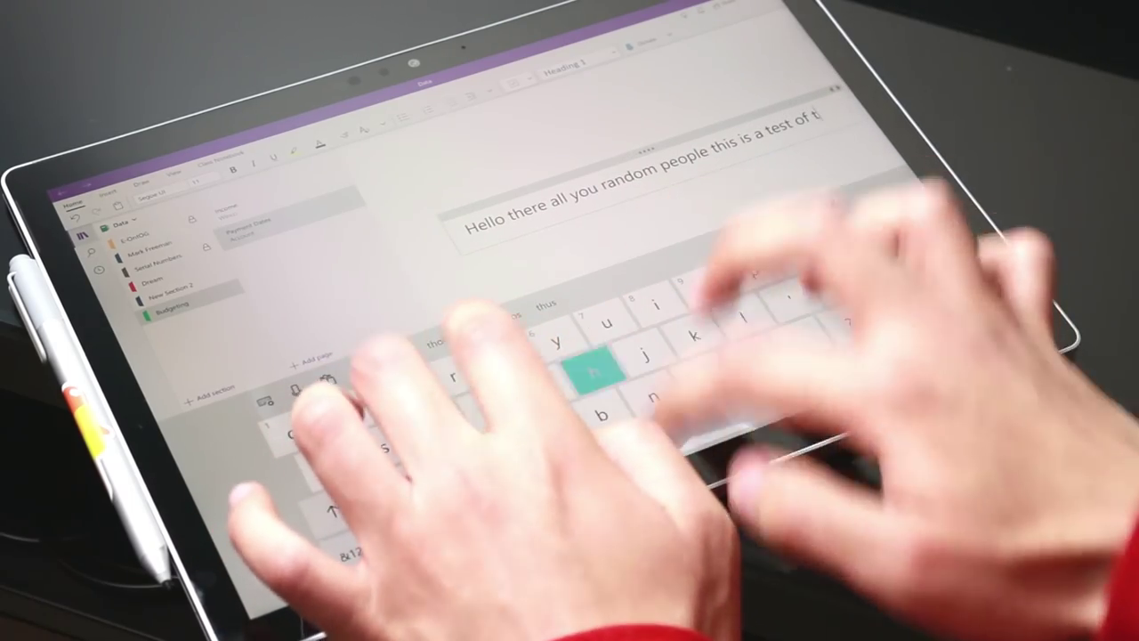
{"action": "type", "text": "he touch keyboard"}
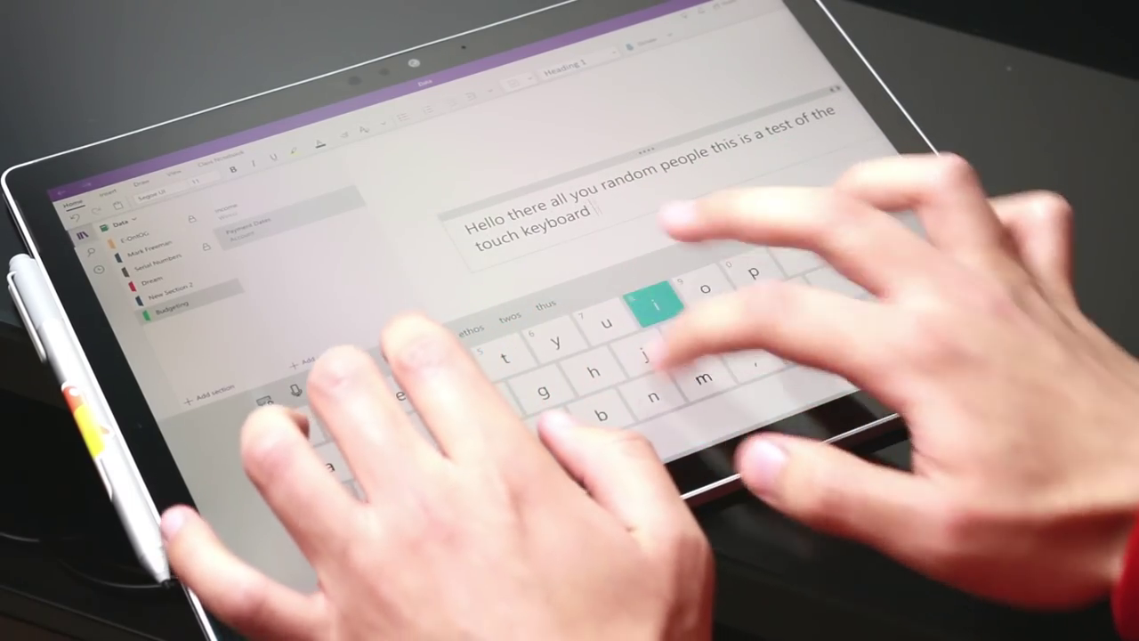
{"action": "type", "text": " in windows 10"}
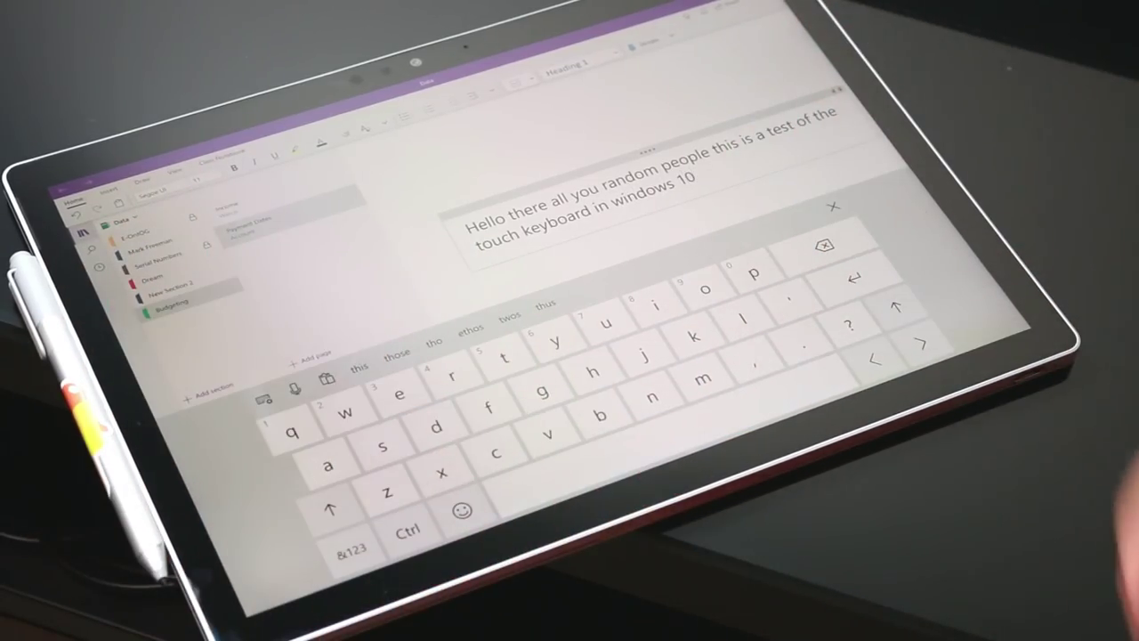
{"action": "left_click", "coordinate": [833, 207]}
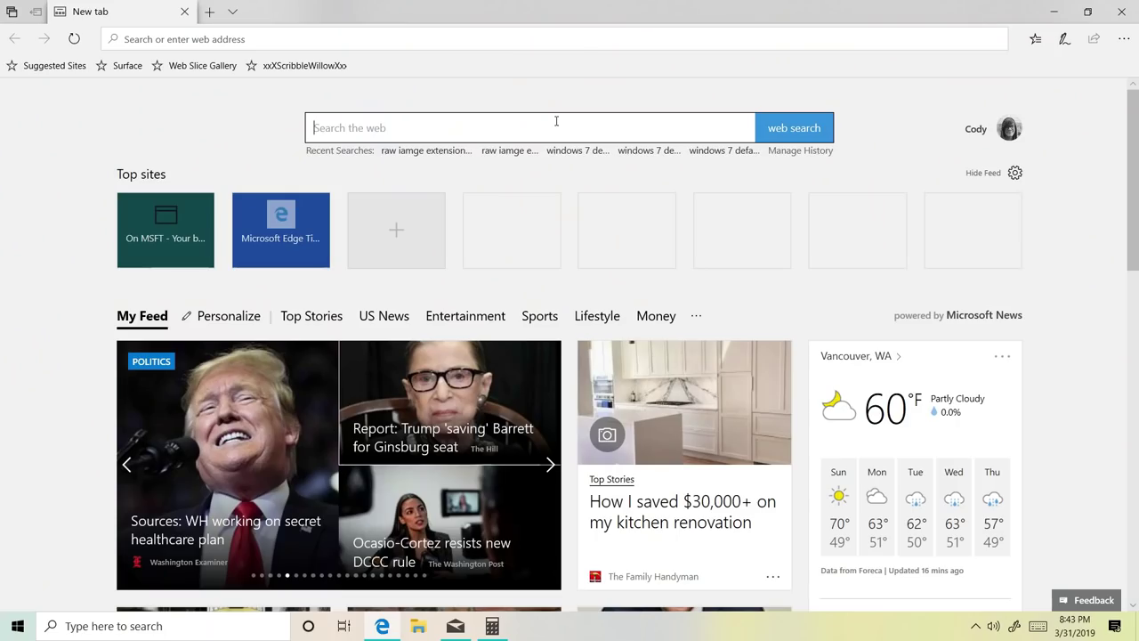
- Open the emoji panel from the search box and browse math, currency and punctuation symbols
{"action": "left_click", "coordinate": [556, 125]}
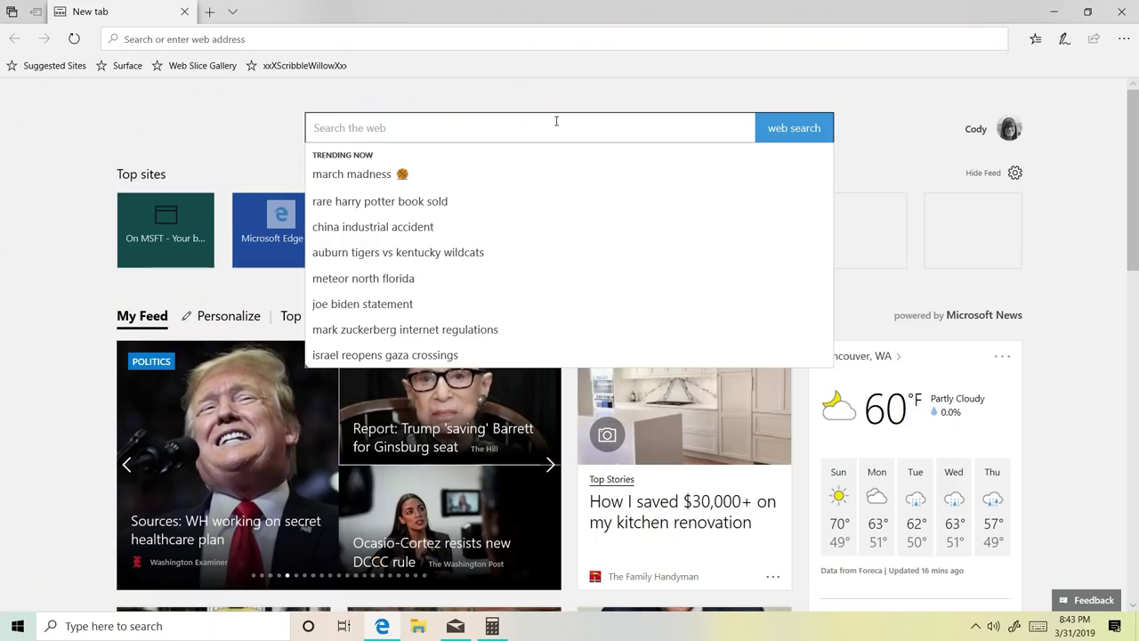
{"action": "key", "text": "super+period"}
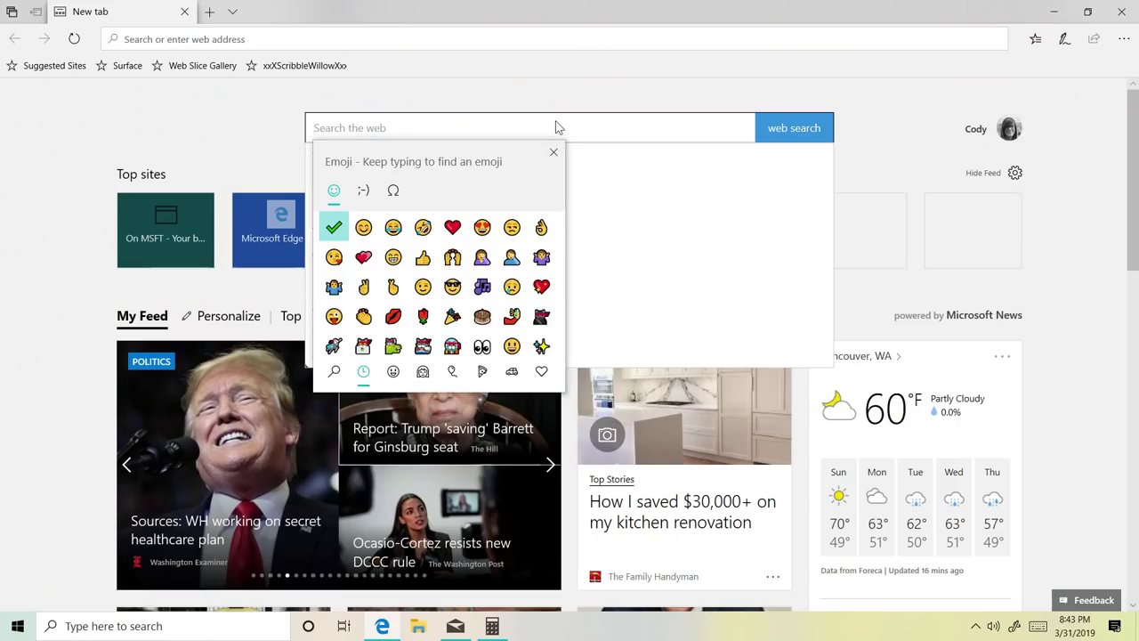
{"action": "left_click", "coordinate": [402, 191]}
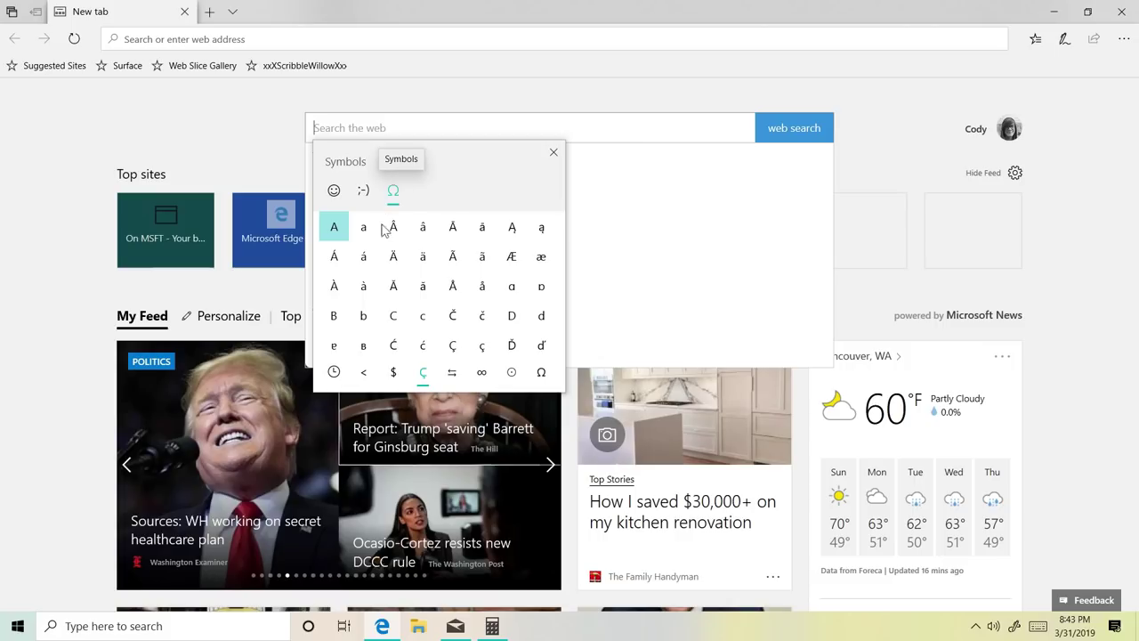
{"action": "left_click", "coordinate": [481, 372]}
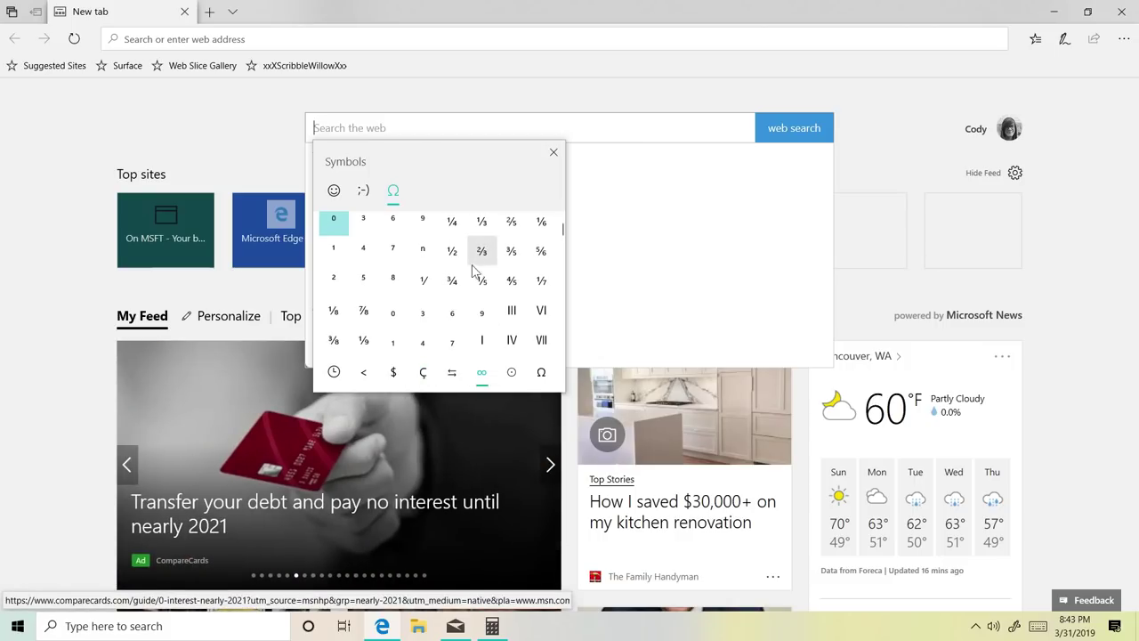
{"action": "scroll", "coordinate": [435, 300], "scroll_direction": "down", "scroll_amount": 3}
{"action": "left_click", "coordinate": [394, 372]}
{"action": "left_click", "coordinate": [363, 372]}
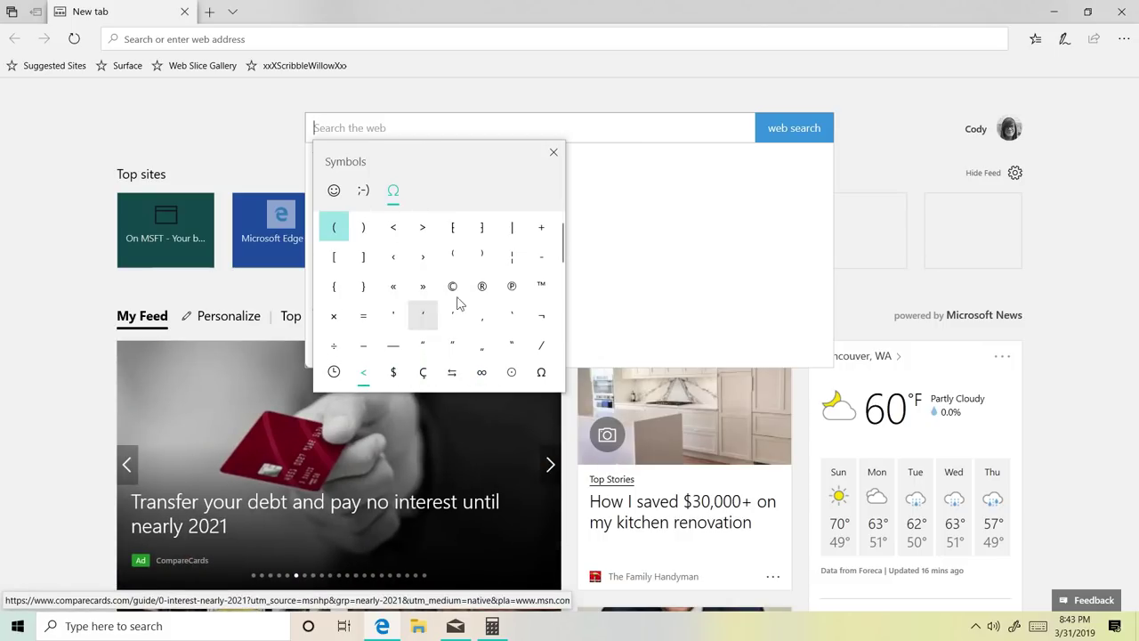
{"action": "scroll", "coordinate": [458, 303], "scroll_direction": "down", "scroll_amount": 1}
{"action": "scroll", "coordinate": [458, 303], "scroll_direction": "up", "scroll_amount": 1}
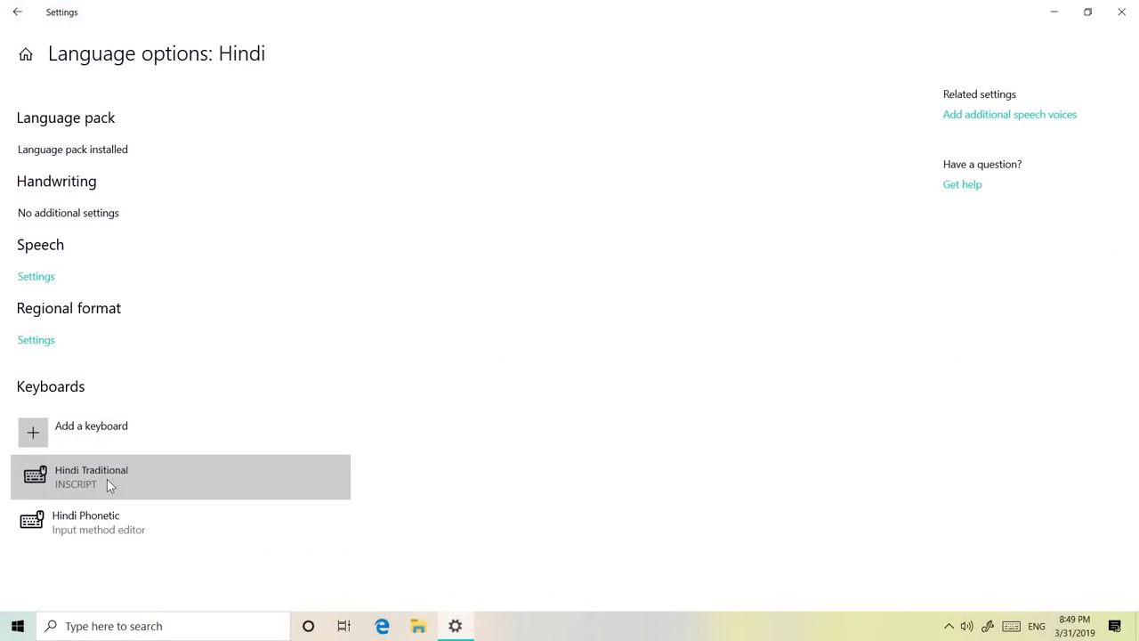
- Return to Settings home and switch input to Japanese Microsoft IME in hiragana (あ) mode
{"action": "left_click", "coordinate": [27, 55]}
{"action": "left_click", "coordinate": [1032, 623]}
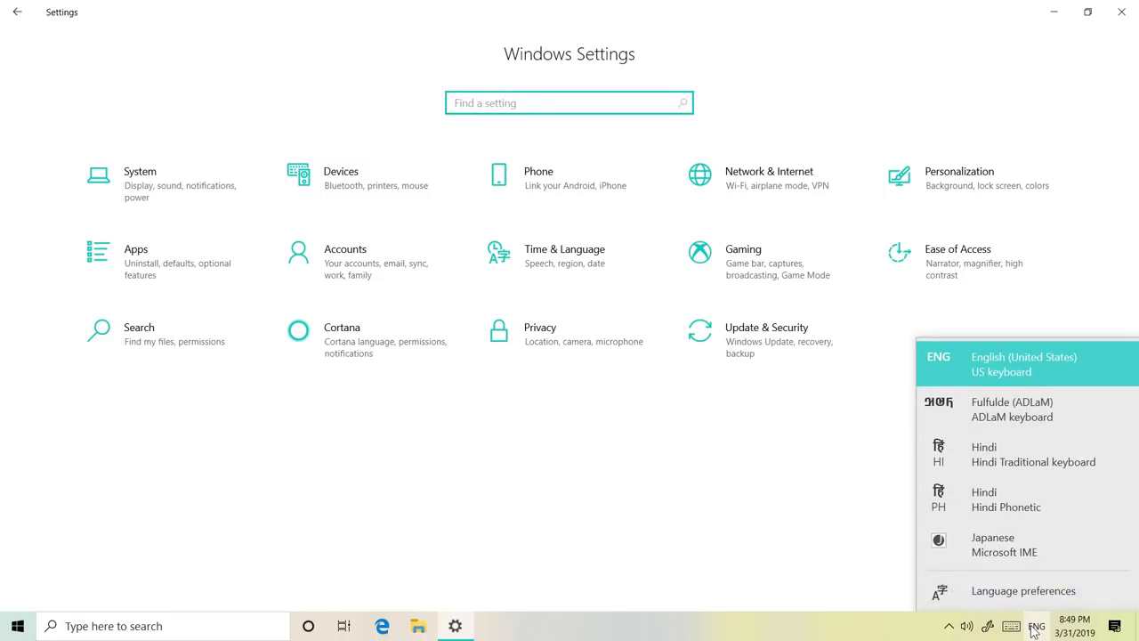
{"action": "left_click", "coordinate": [1025, 545]}
{"action": "left_click", "coordinate": [1014, 626]}
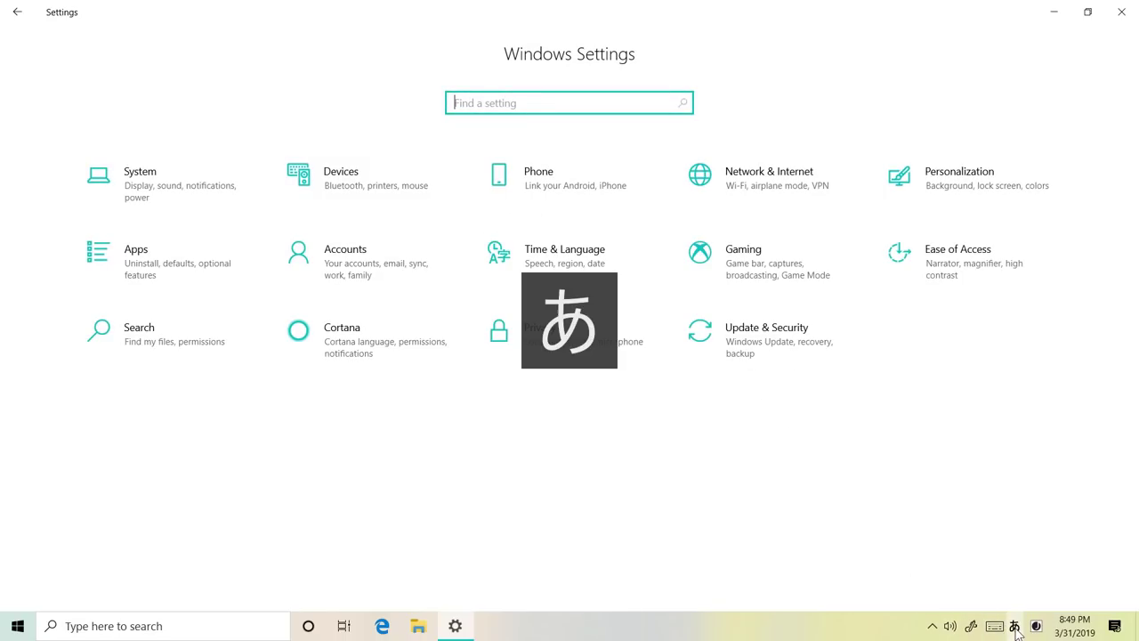
{"action": "left_click", "coordinate": [1035, 626]}
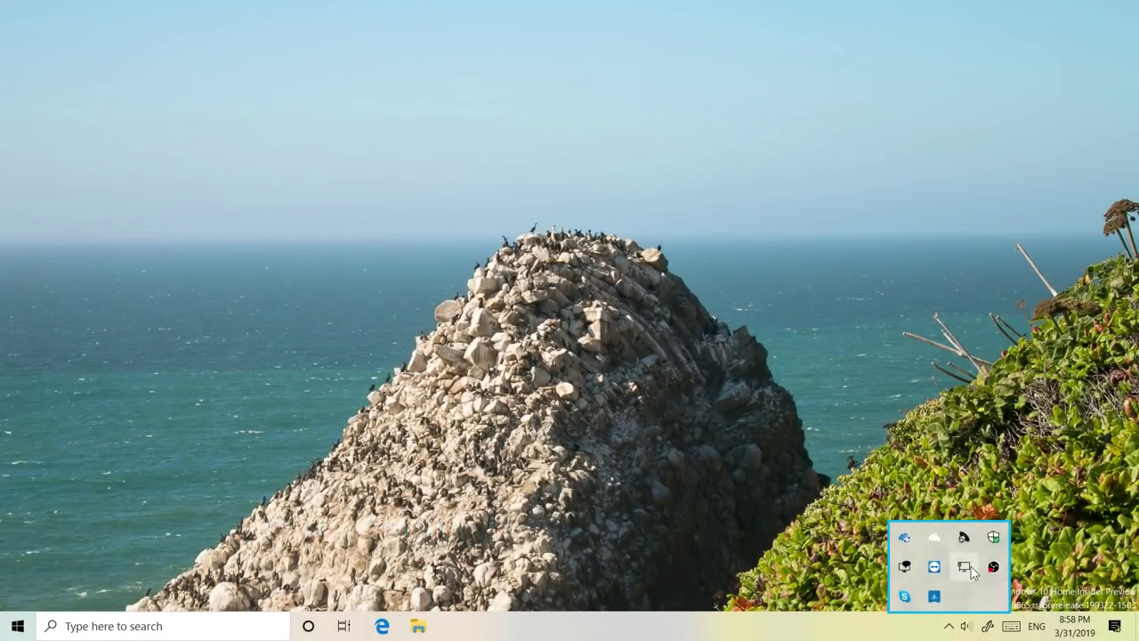
- Start Narrator from the hidden tray icons and open its settings from Narrator Home
{"action": "left_click", "coordinate": [904, 568]}
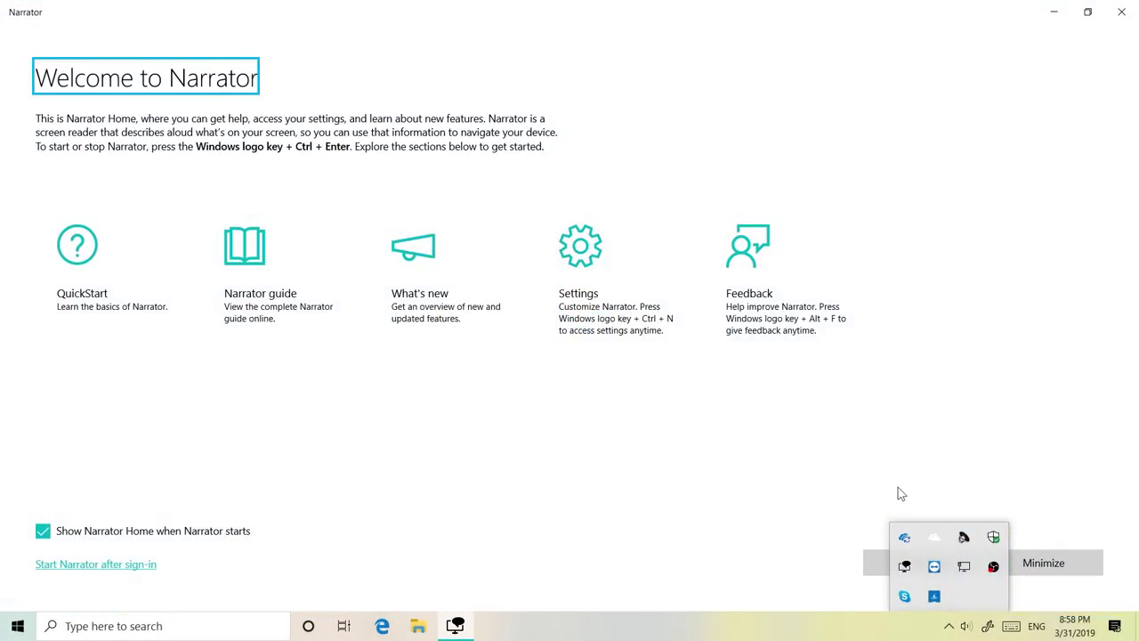
{"action": "left_click", "coordinate": [943, 632]}
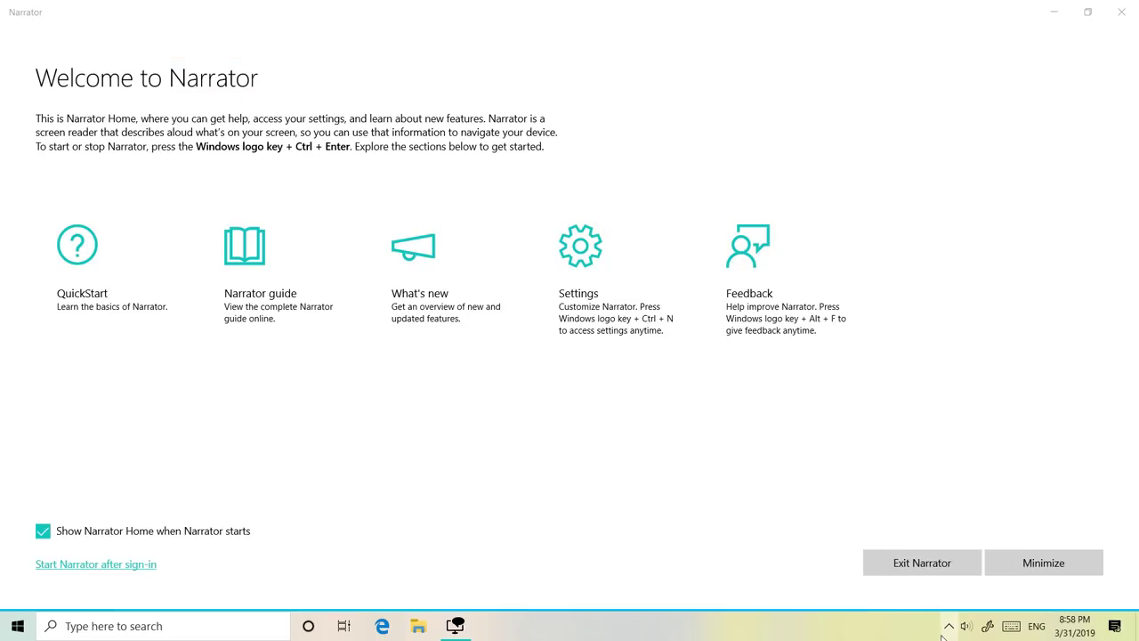
{"action": "left_click", "coordinate": [869, 471]}
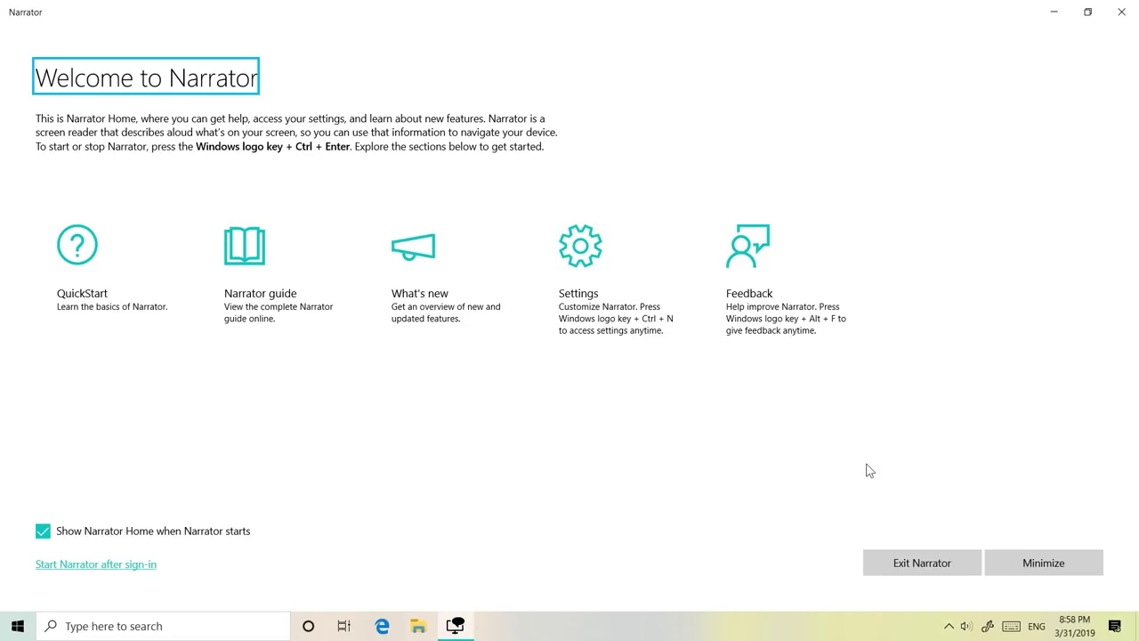
{"action": "left_click", "coordinate": [651, 333]}
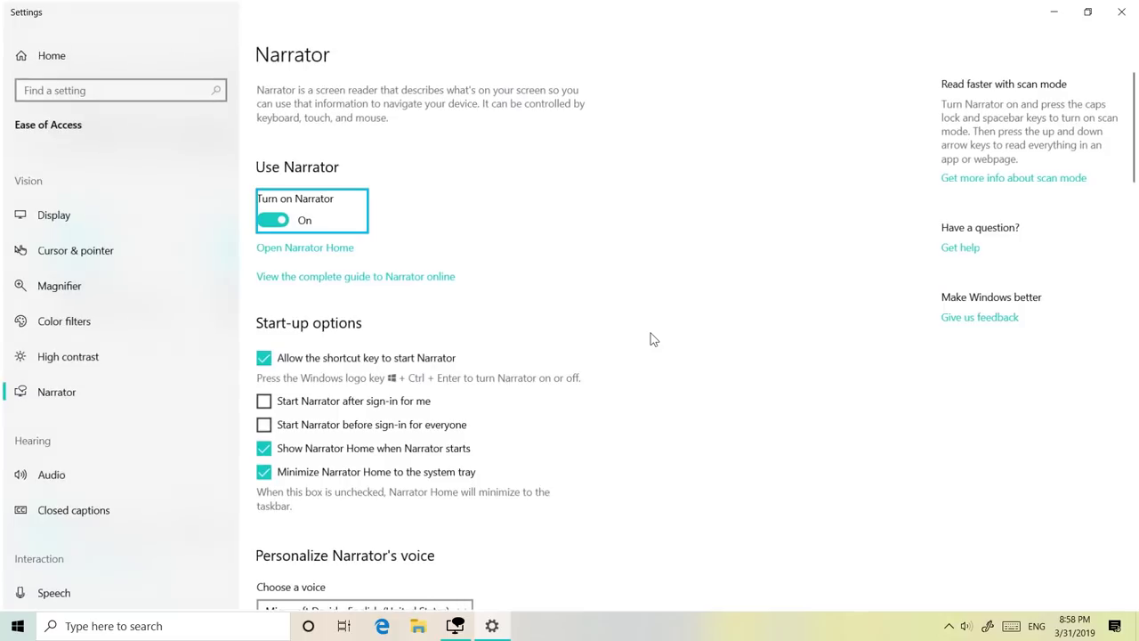
- Open Speech settings and browse voice packages, ticking Chinese (Traditional, Hong Kong SAR), then cancel without adding
{"action": "scroll", "coordinate": [650, 333], "scroll_direction": "down", "scroll_amount": 5}
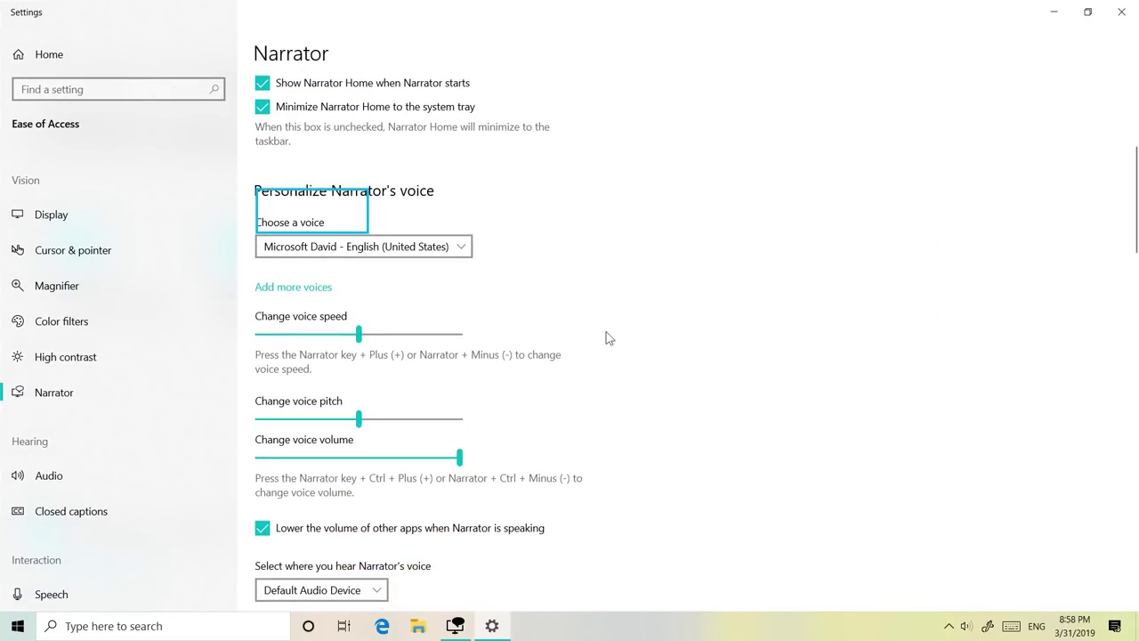
{"action": "left_click", "coordinate": [302, 287]}
{"action": "key", "text": "Tab"}
{"action": "key", "text": "Tab"}
{"action": "key", "text": "Tab"}
{"action": "key", "text": "Tab"}
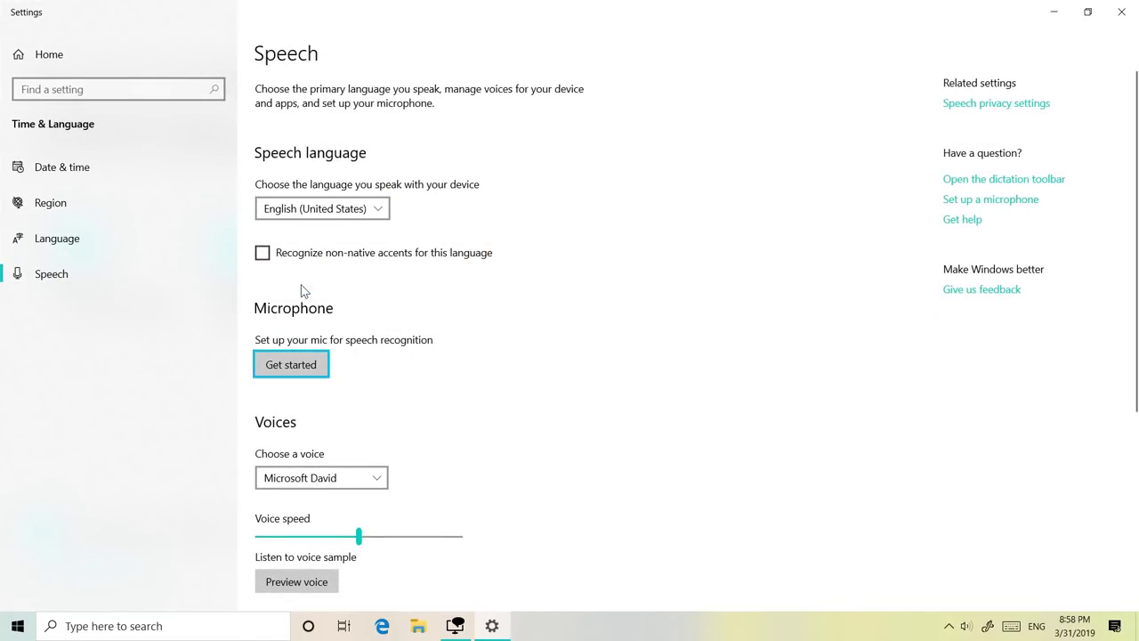
{"action": "key", "text": "Tab"}
{"action": "key", "text": "Tab"}
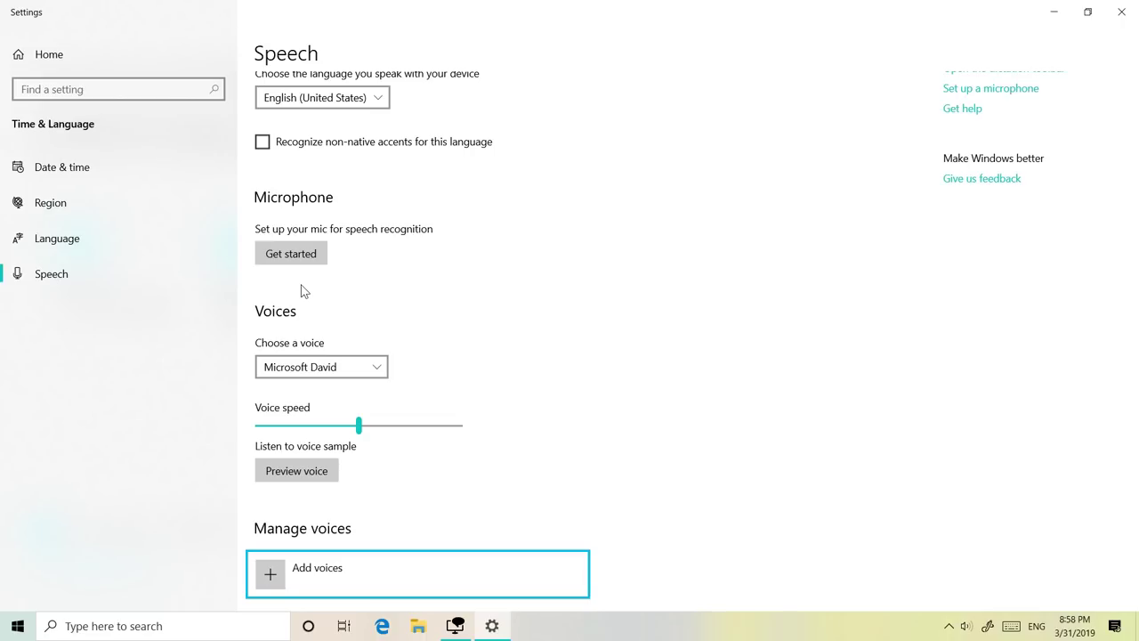
{"action": "key", "text": "Return"}
{"action": "scroll", "coordinate": [585, 308], "scroll_direction": "down", "scroll_amount": 5}
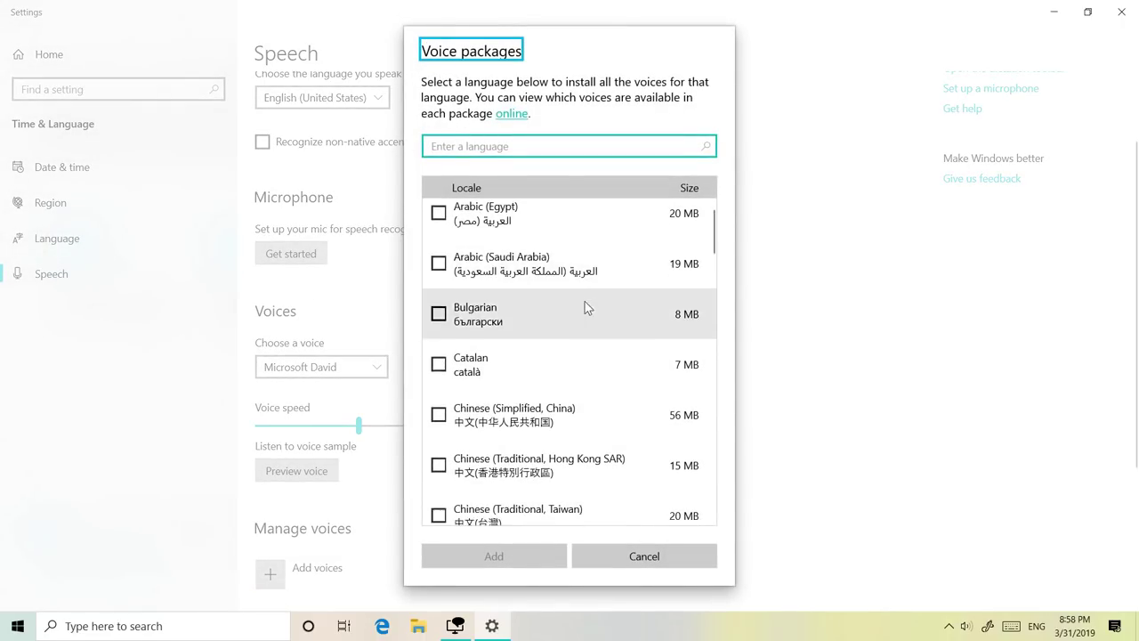
{"action": "scroll", "coordinate": [590, 316], "scroll_direction": "up", "scroll_amount": 5}
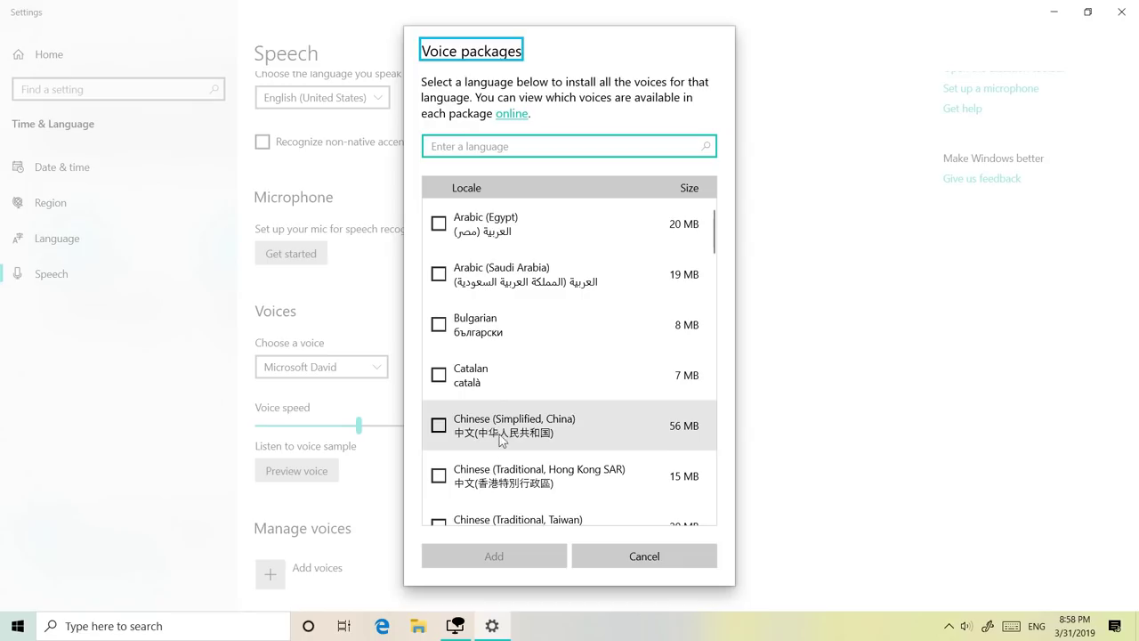
{"action": "left_click", "coordinate": [548, 485]}
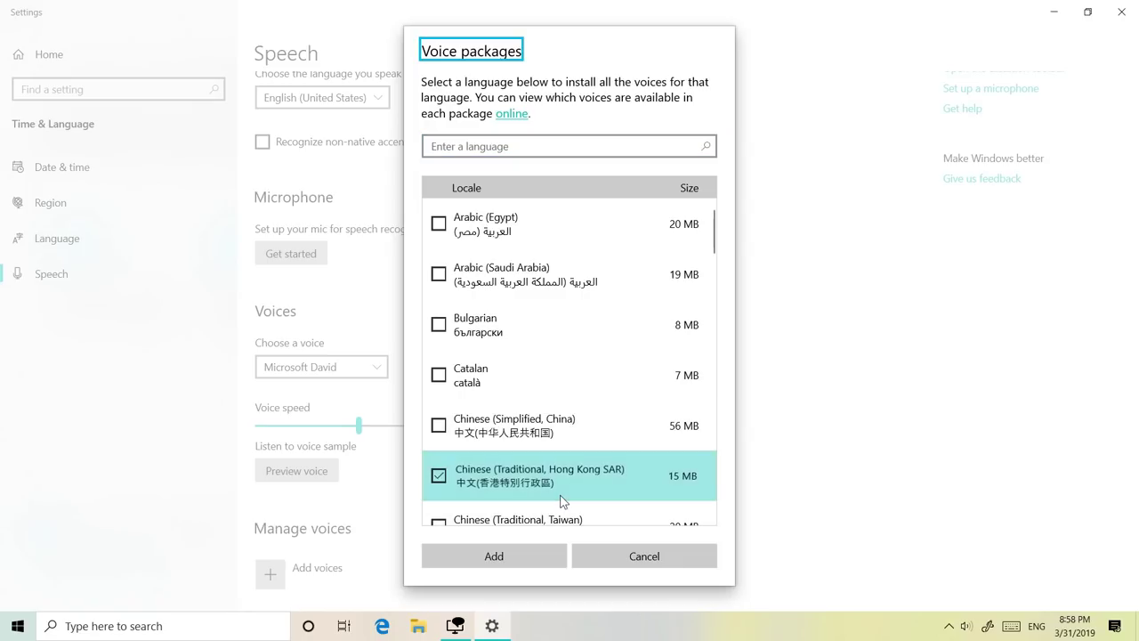
{"action": "left_click", "coordinate": [621, 561]}
{"action": "left_click", "coordinate": [78, 90]}
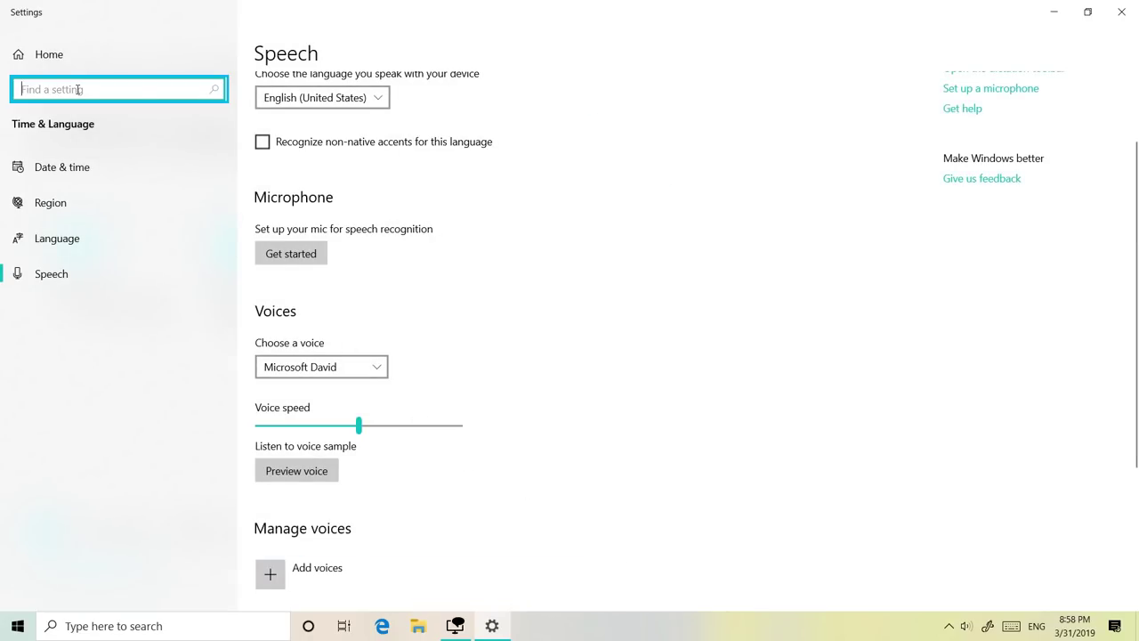
- Search 'hear ad' to reach Narrator settings and toggle hearing advanced detail on controls
{"action": "type", "text": "hear"}
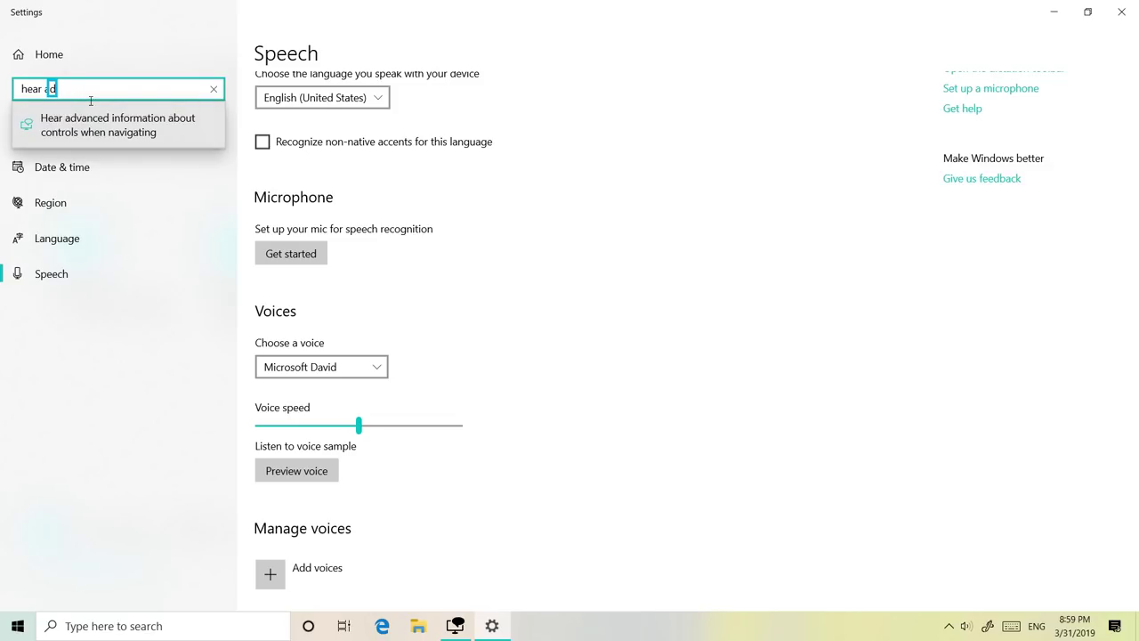
{"action": "type", "text": " ad"}
{"action": "left_click", "coordinate": [105, 125]}
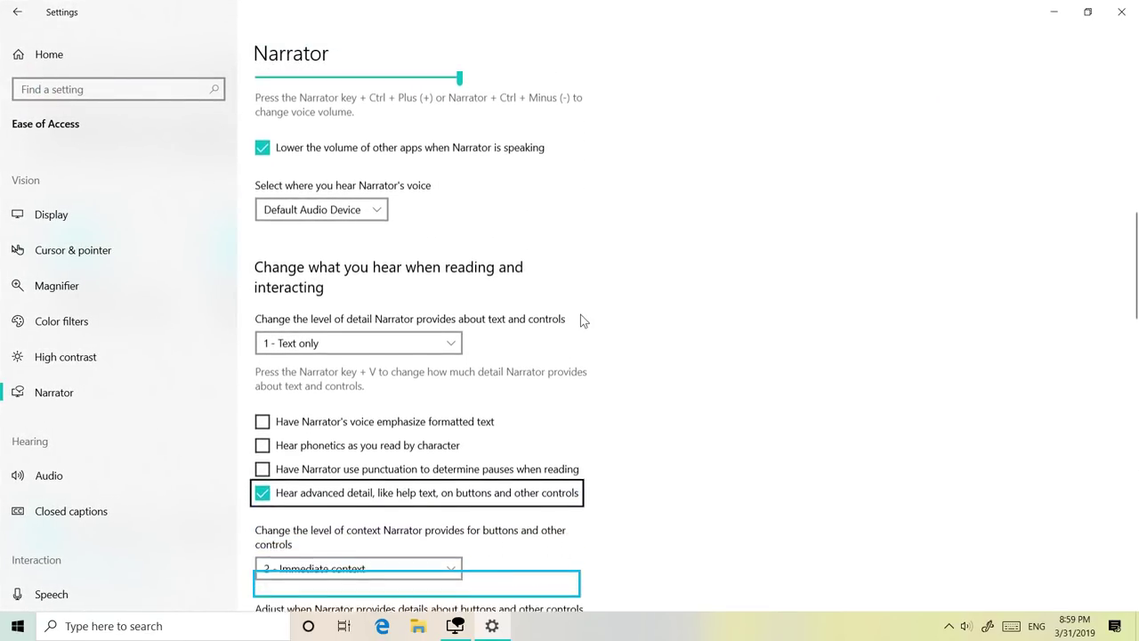
{"action": "left_click", "coordinate": [285, 405]}
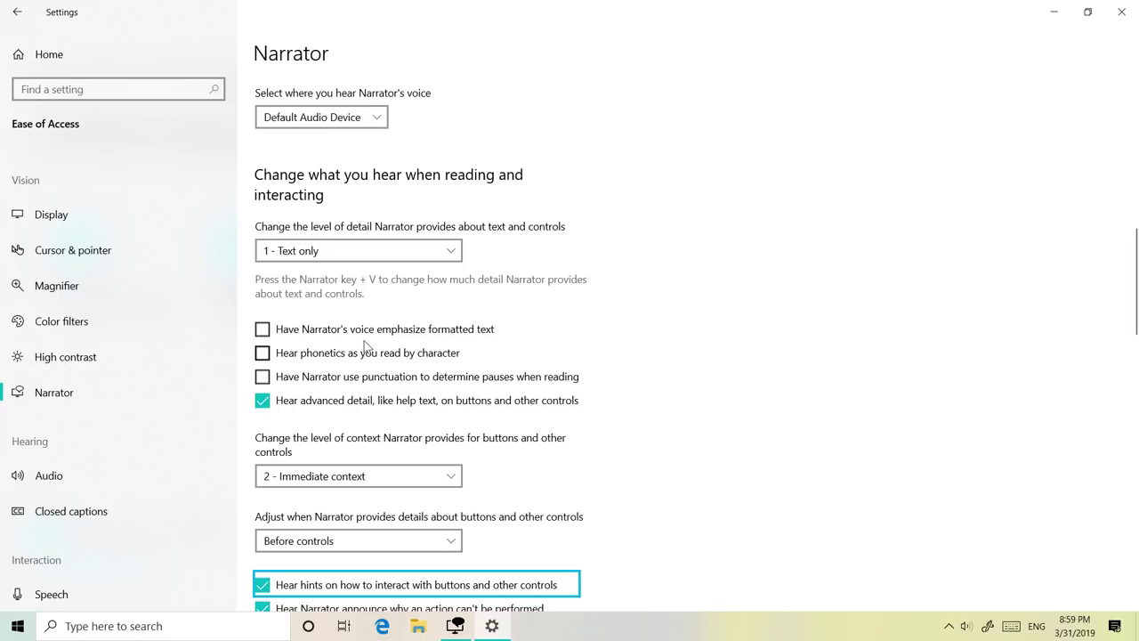
- Set Narrator's level of detail to 5 - All text details and toggle phonetics for character reading
{"action": "left_click", "coordinate": [329, 250]}
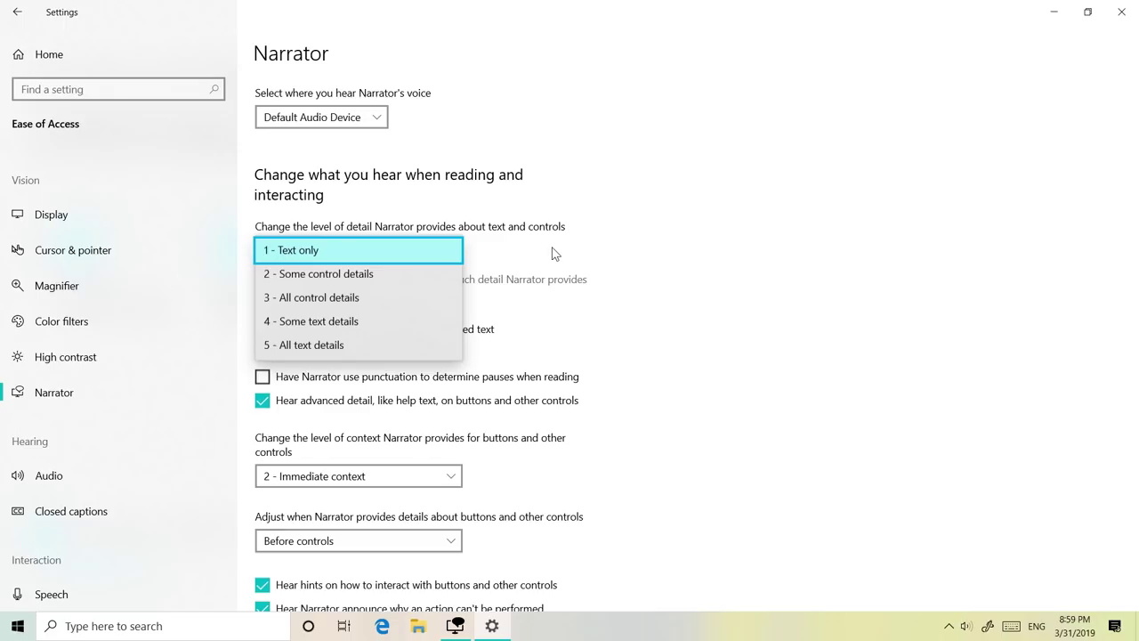
{"action": "key", "text": "super"}
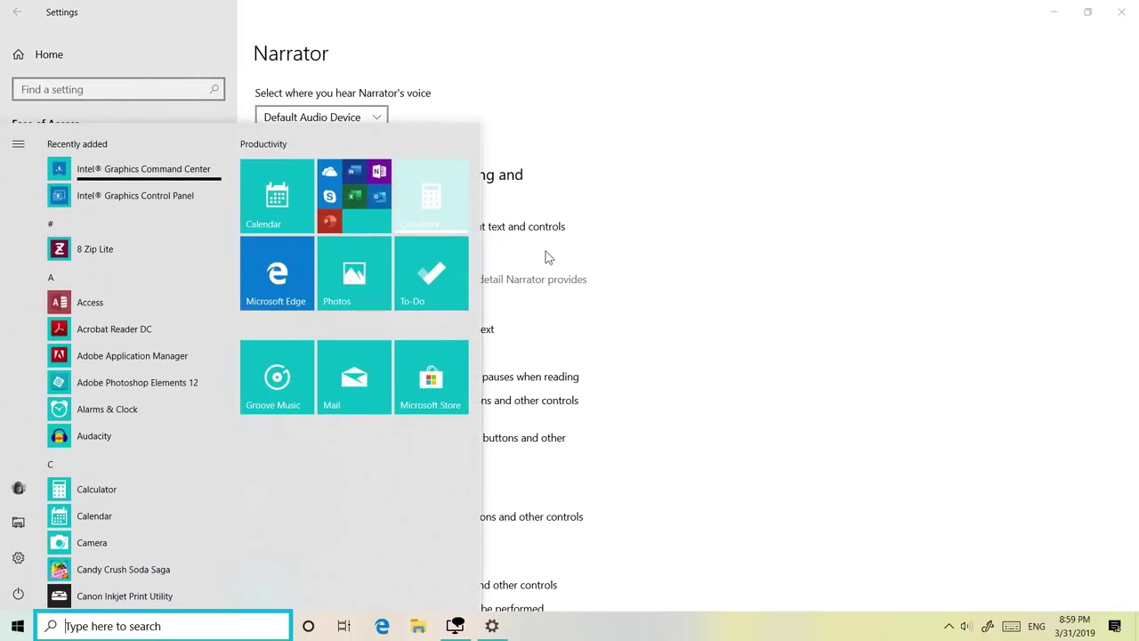
{"action": "key", "text": "super"}
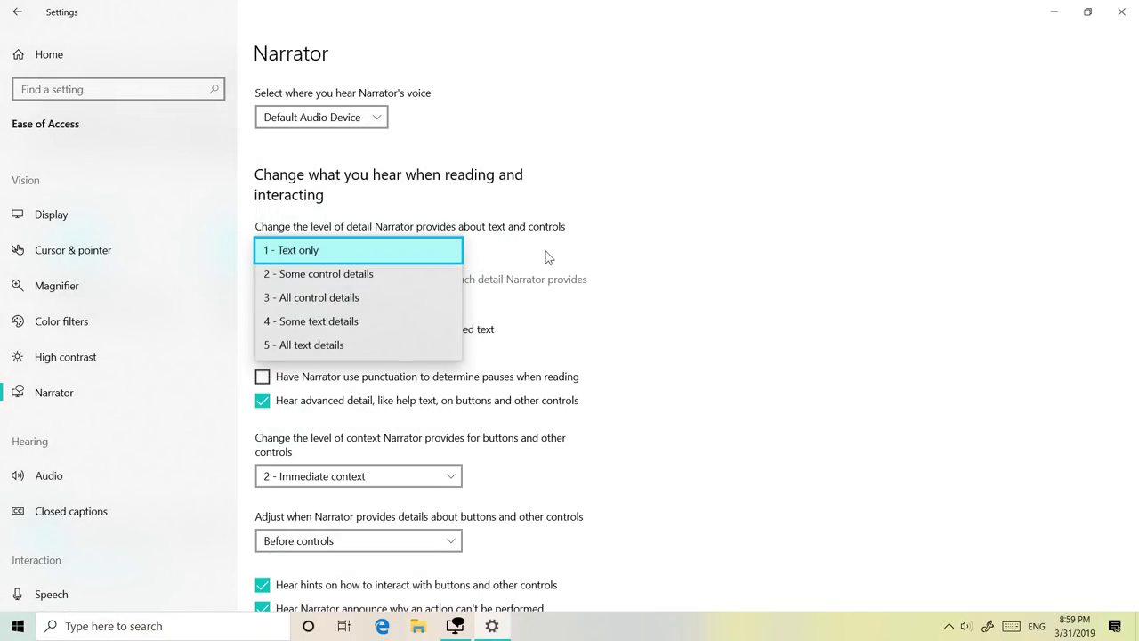
{"action": "key", "text": "Down"}
{"action": "key", "text": "Down"}
{"action": "key", "text": "Down"}
{"action": "key", "text": "Down"}
{"action": "key", "text": "Down"}
{"action": "key", "text": "Down"}
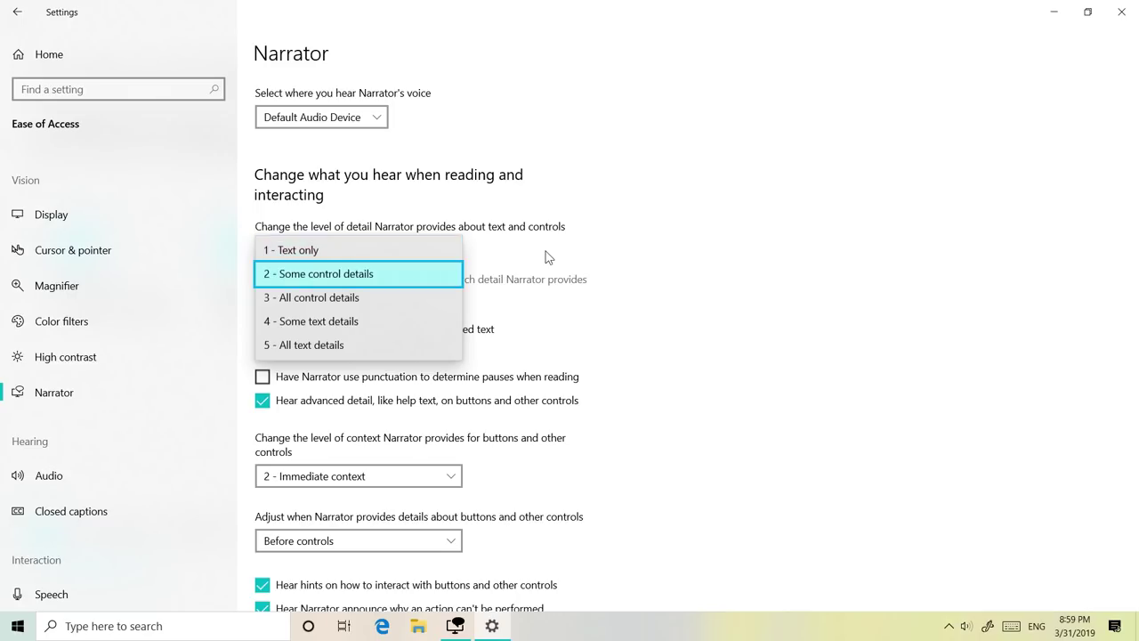
{"action": "key", "text": "Down"}
{"action": "key", "text": "Down"}
{"action": "key", "text": "Down"}
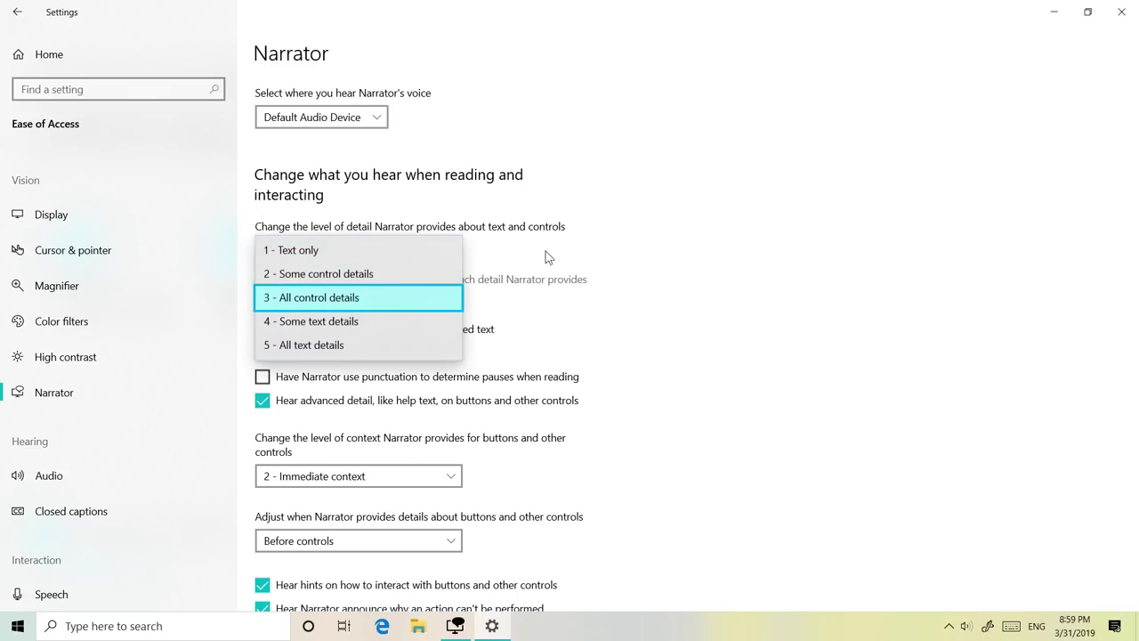
{"action": "left_click", "coordinate": [405, 347]}
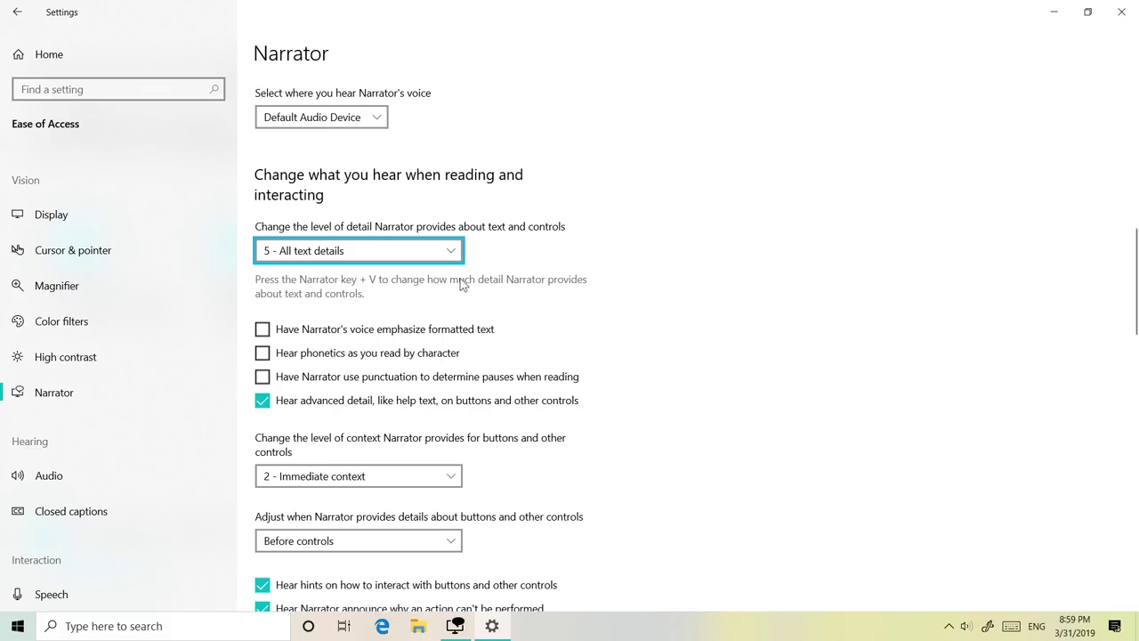
{"action": "left_click", "coordinate": [272, 354]}
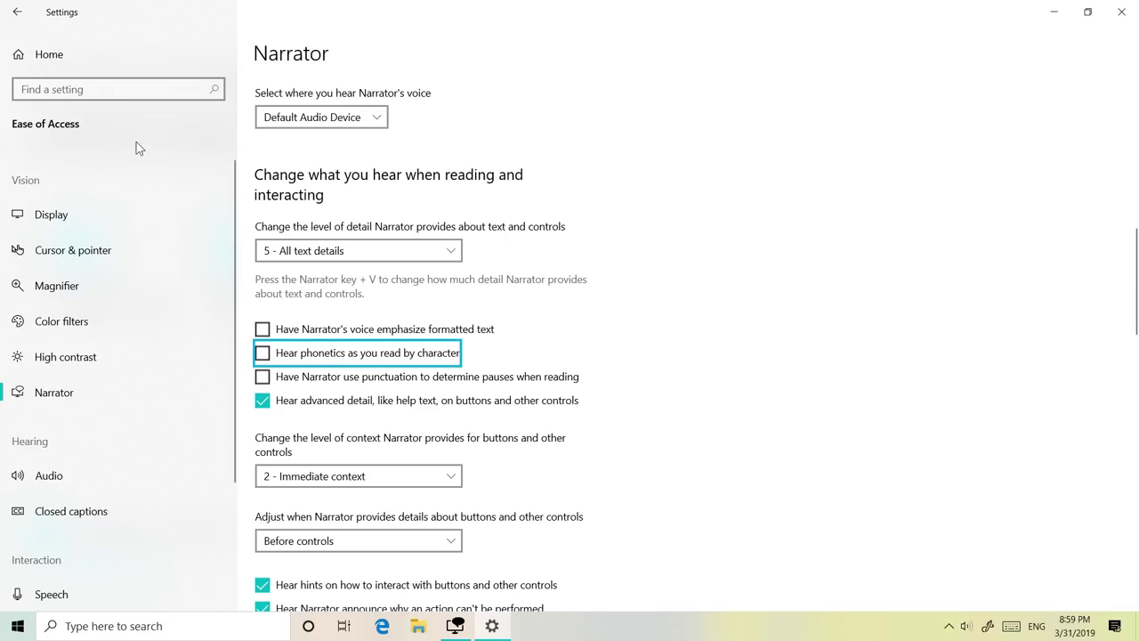
{"action": "left_click", "coordinate": [93, 91]}
{"action": "type", "text": "fea"}
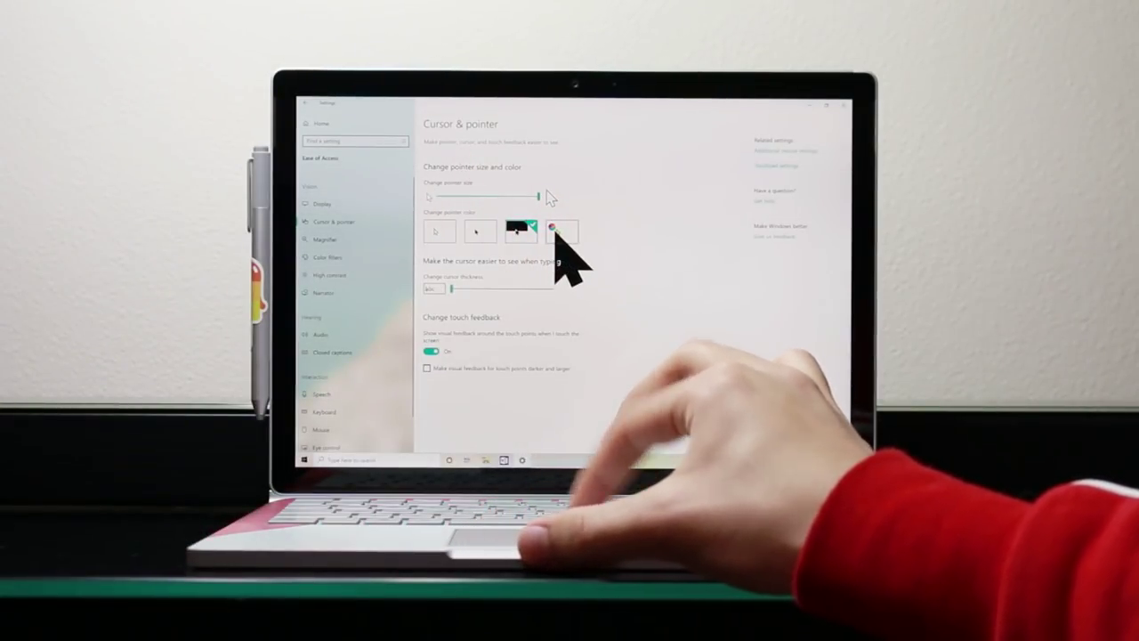
- Choose the custom pointer colour option and pick a bright green from the colour picker
{"action": "left_click", "coordinate": [555, 228]}
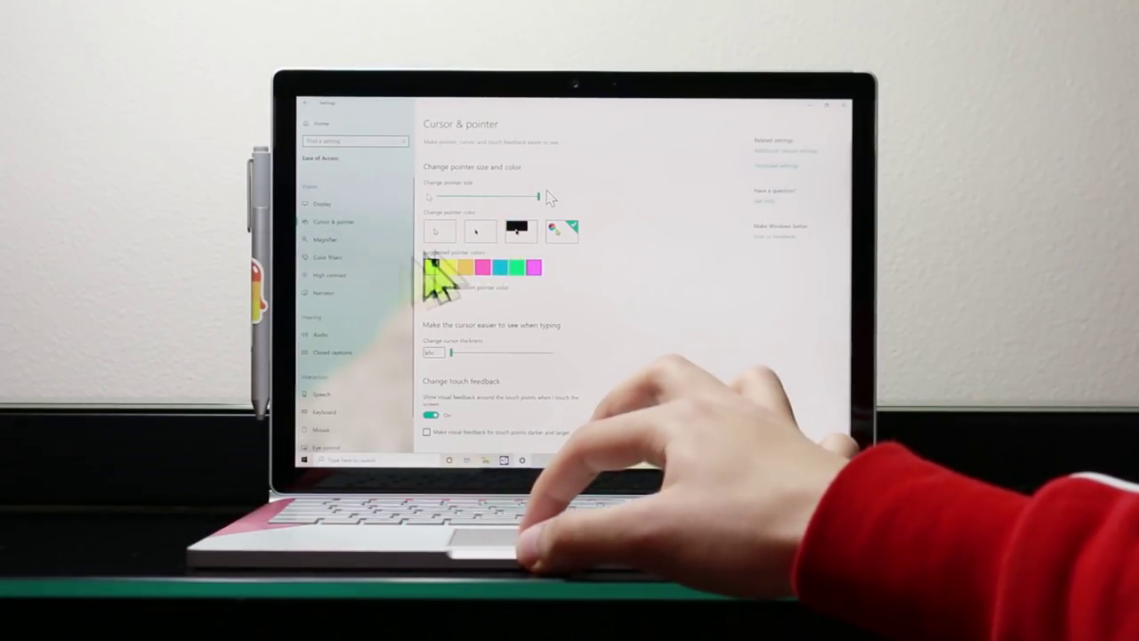
{"action": "left_click", "coordinate": [457, 288]}
{"action": "left_click", "coordinate": [547, 222]}
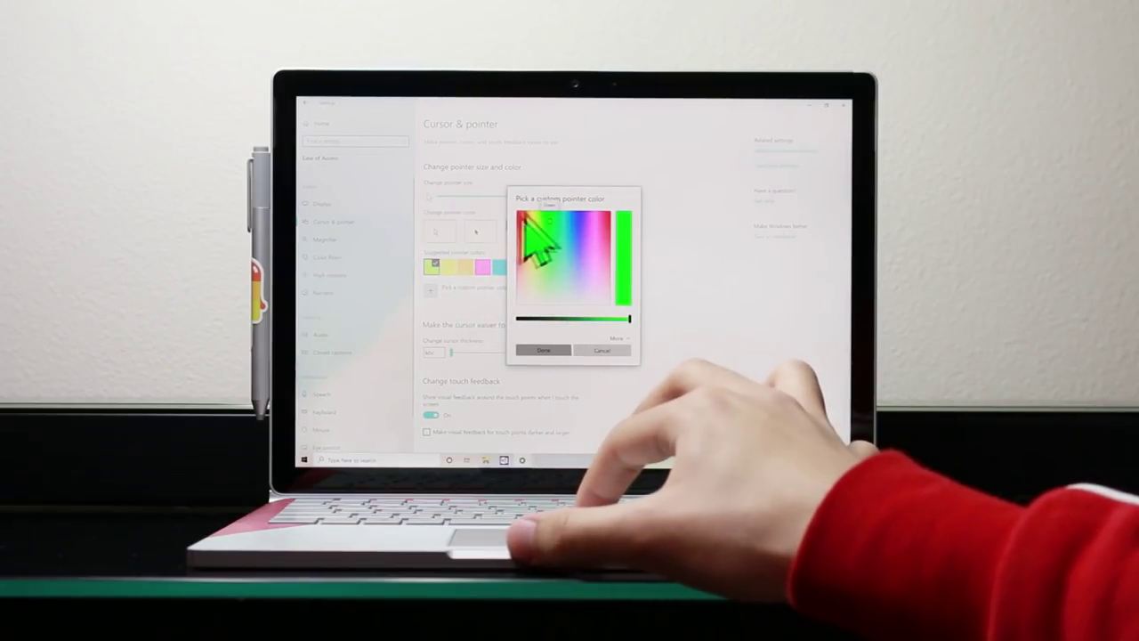
{"action": "left_click", "coordinate": [557, 349]}
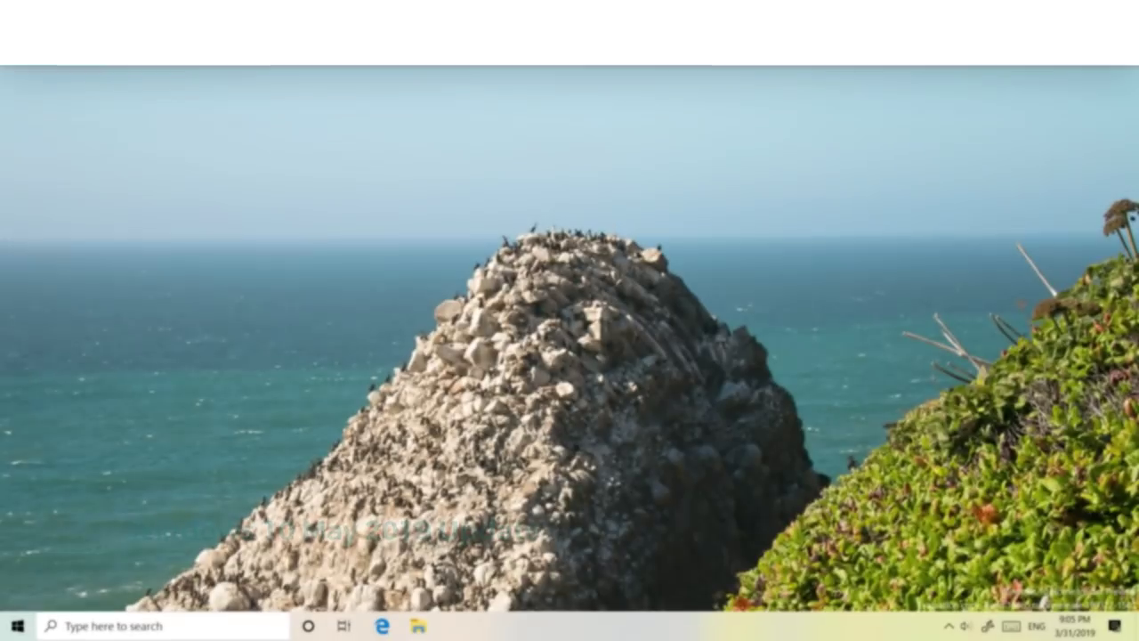
- Relaunch Windows Settings from the Start menu and go into the System category
{"action": "left_click", "coordinate": [18, 626]}
{"action": "left_click", "coordinate": [17, 559]}
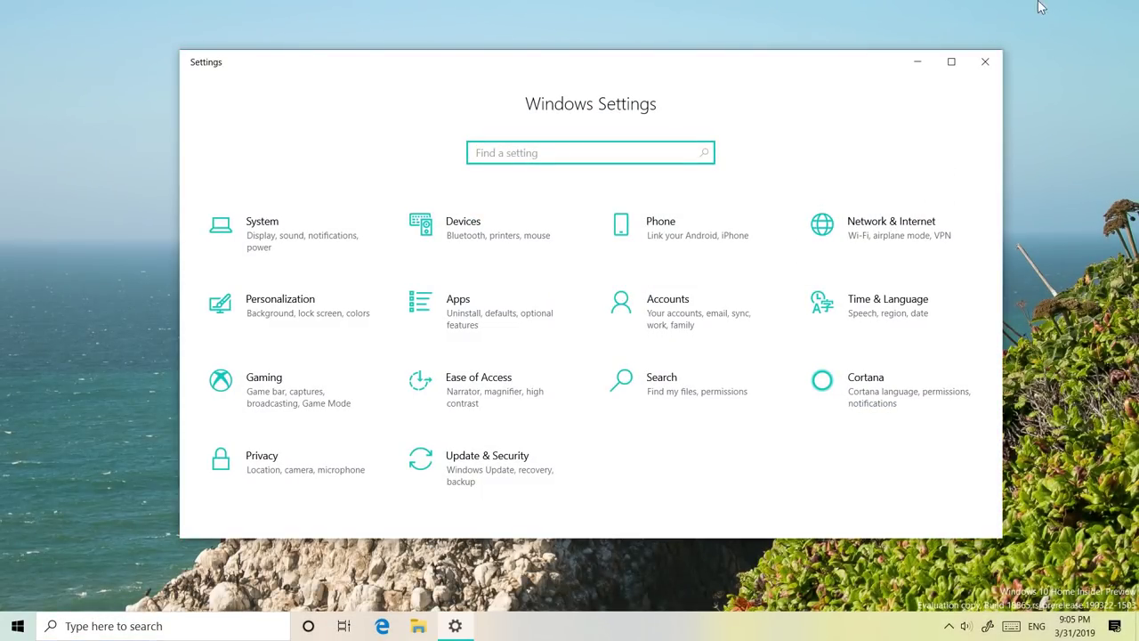
{"action": "left_click", "coordinate": [276, 218]}
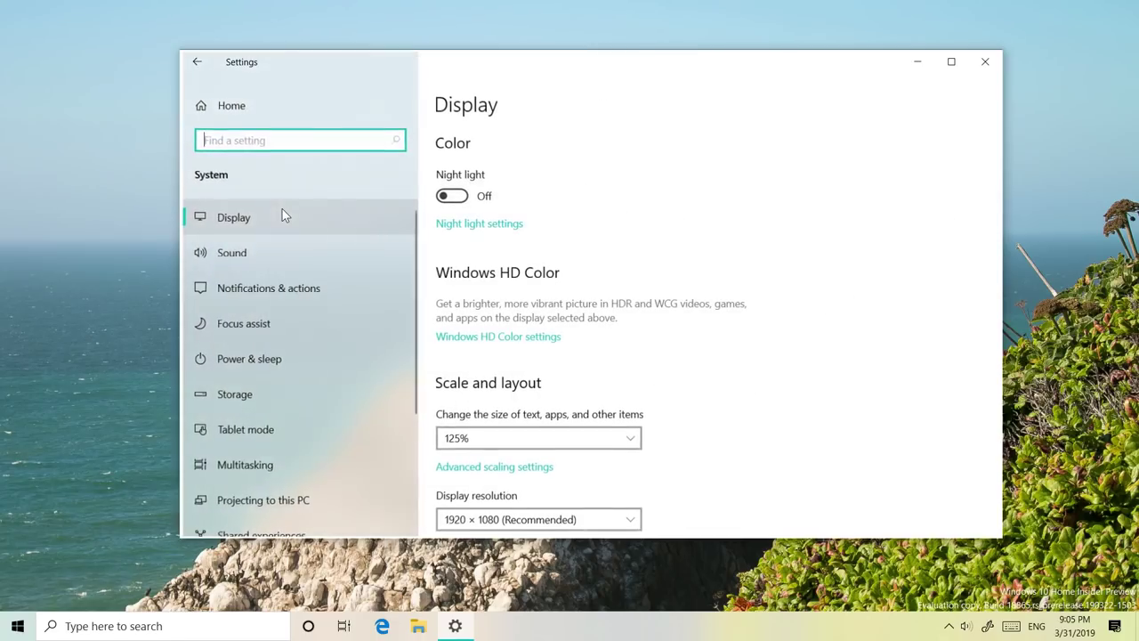
{"action": "left_click", "coordinate": [267, 329]}
{"action": "scroll", "coordinate": [559, 327], "scroll_direction": "down", "scroll_amount": 5}
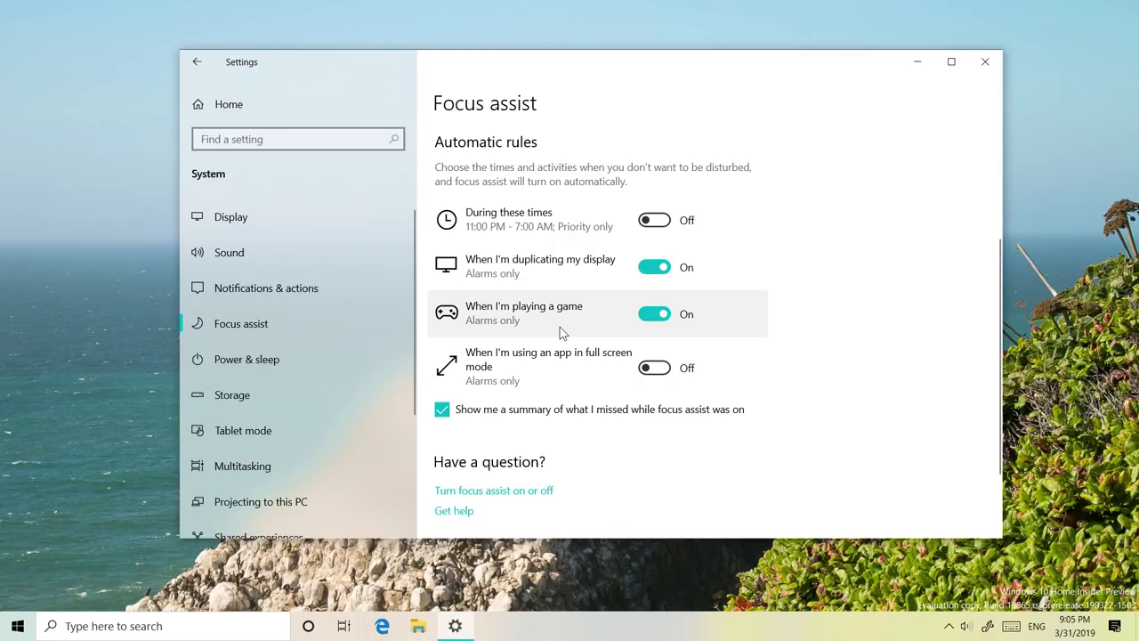
{"action": "left_click", "coordinate": [654, 368]}
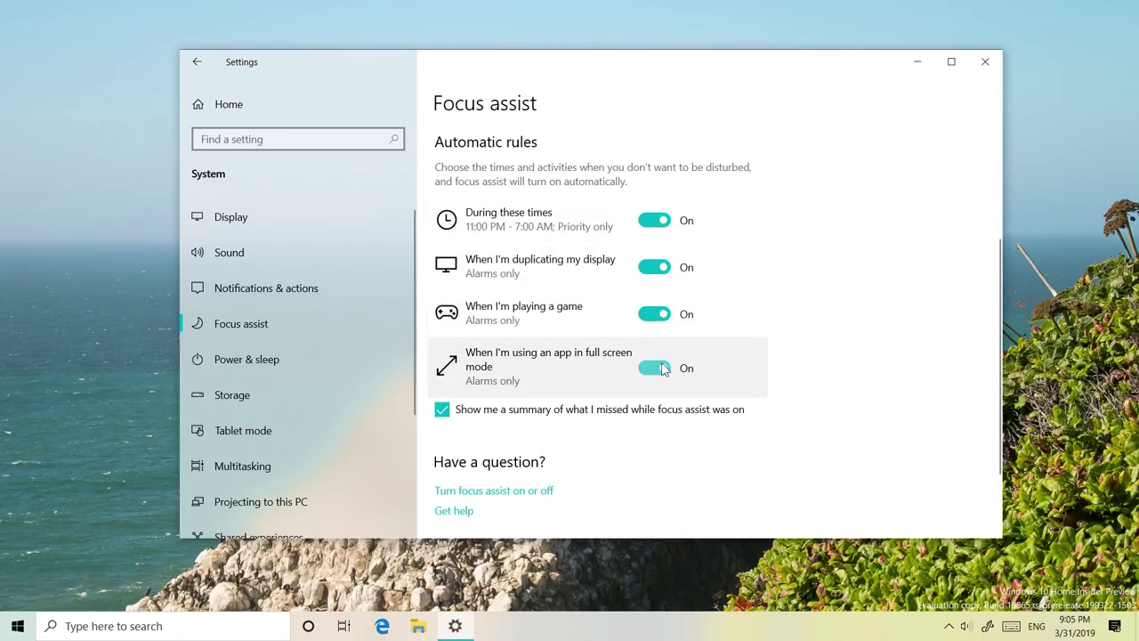
{"action": "left_click", "coordinate": [654, 367]}
{"action": "scroll", "coordinate": [654, 233], "scroll_direction": "up", "scroll_amount": 3}
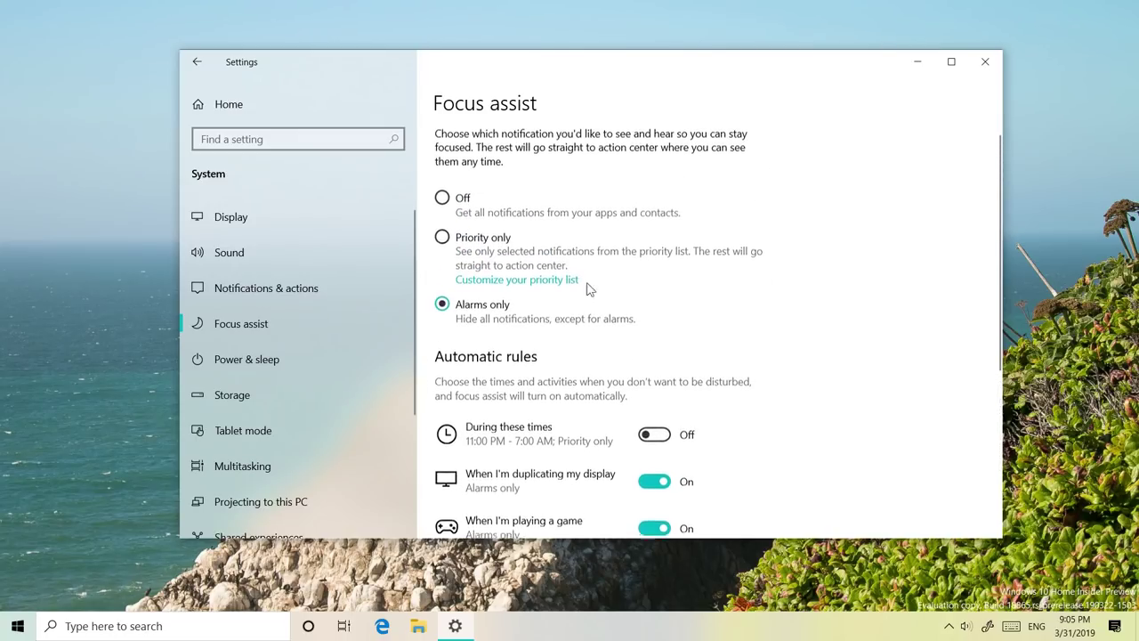
{"action": "left_click", "coordinate": [273, 384]}
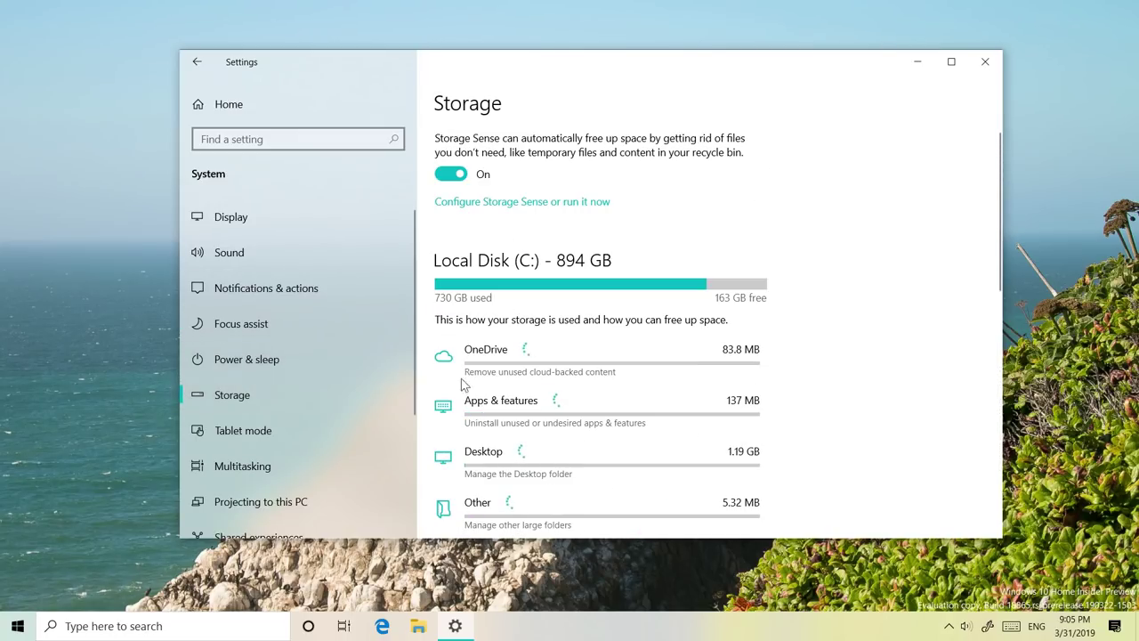
{"action": "scroll", "coordinate": [829, 378], "scroll_direction": "down", "scroll_amount": 5}
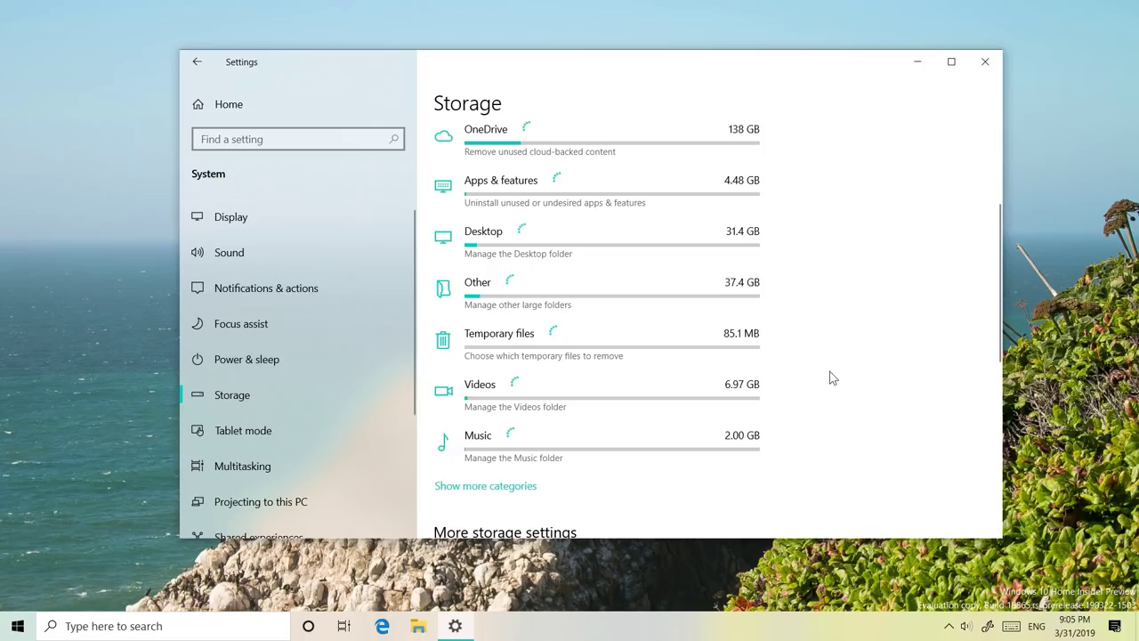
{"action": "scroll", "coordinate": [570, 223], "scroll_direction": "up", "scroll_amount": 1}
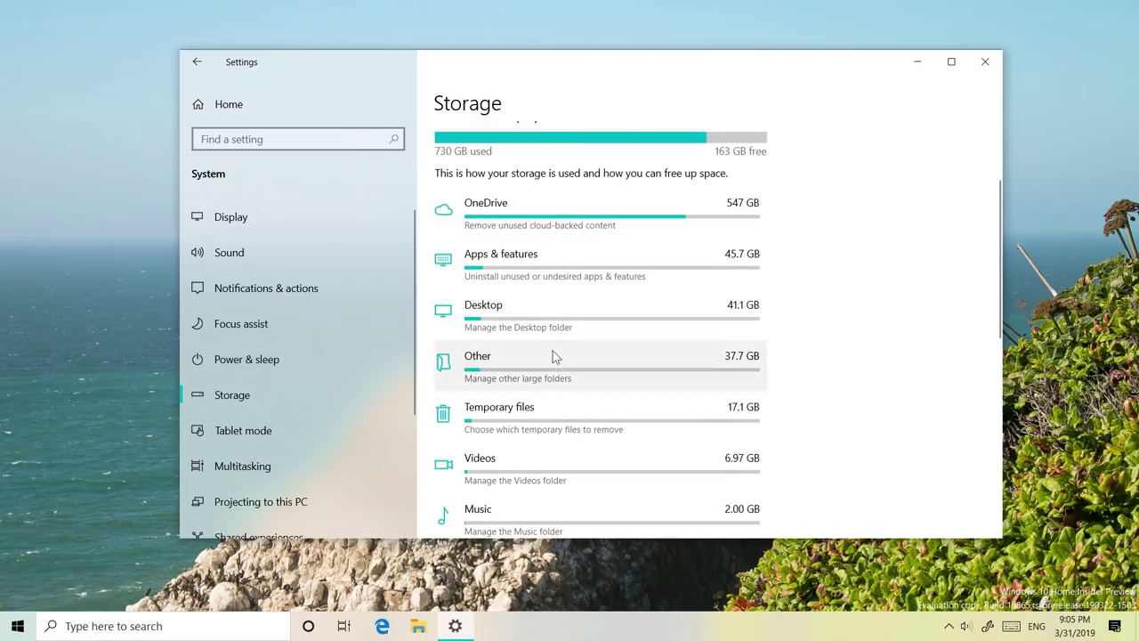
{"action": "scroll", "coordinate": [557, 505], "scroll_direction": "down", "scroll_amount": 2}
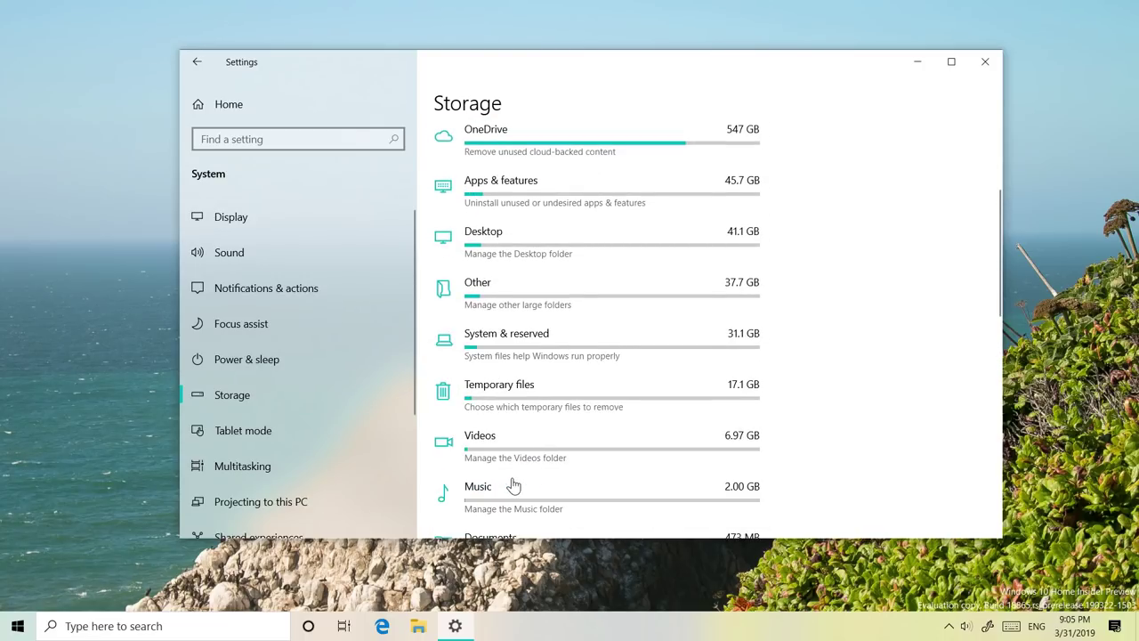
{"action": "left_click", "coordinate": [517, 349]}
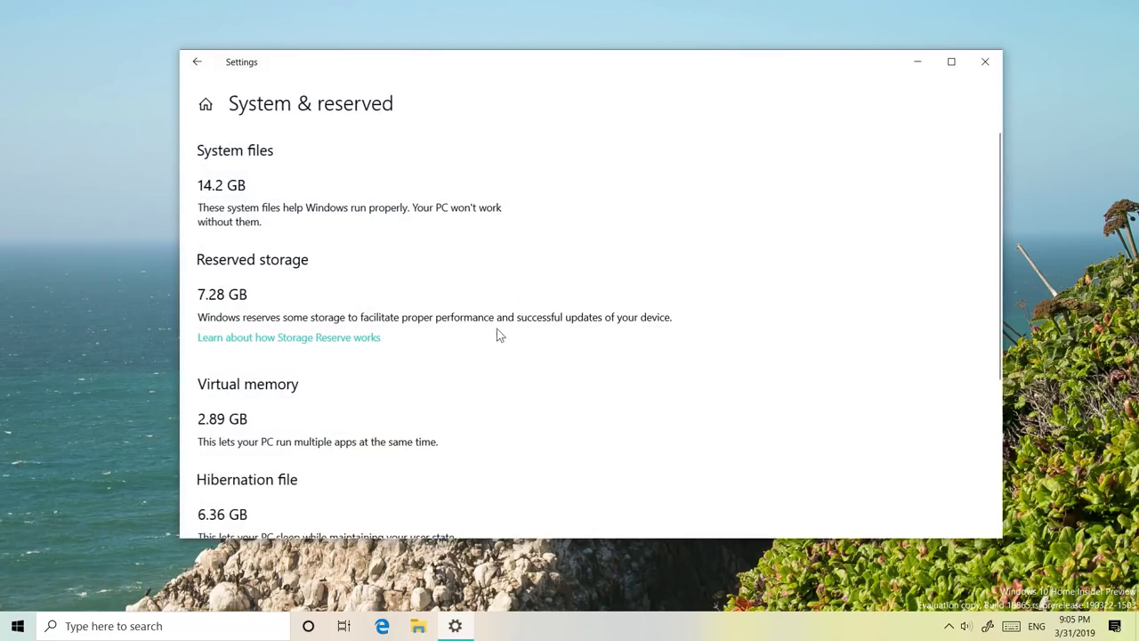
{"action": "left_click", "coordinate": [205, 105]}
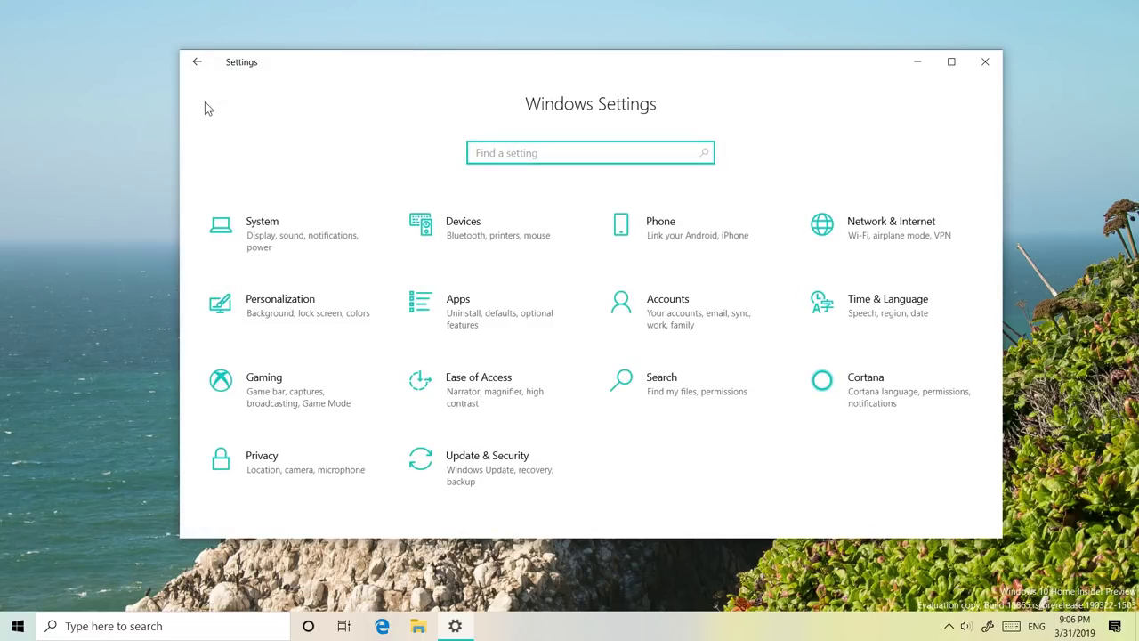
{"action": "left_click", "coordinate": [673, 298]}
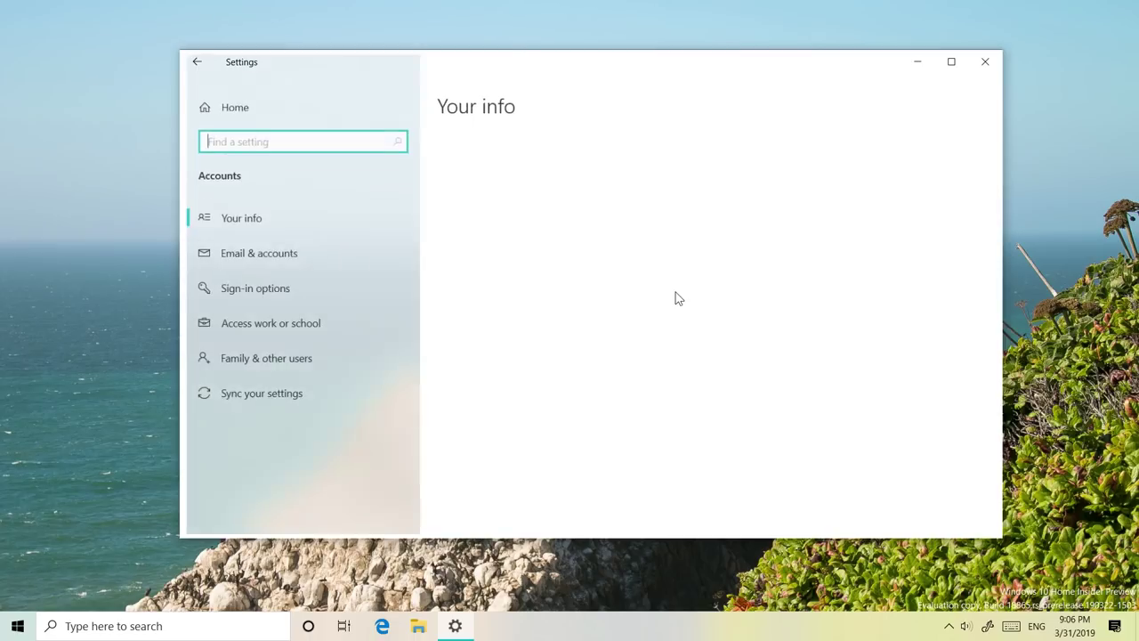
{"action": "left_click", "coordinate": [312, 274]}
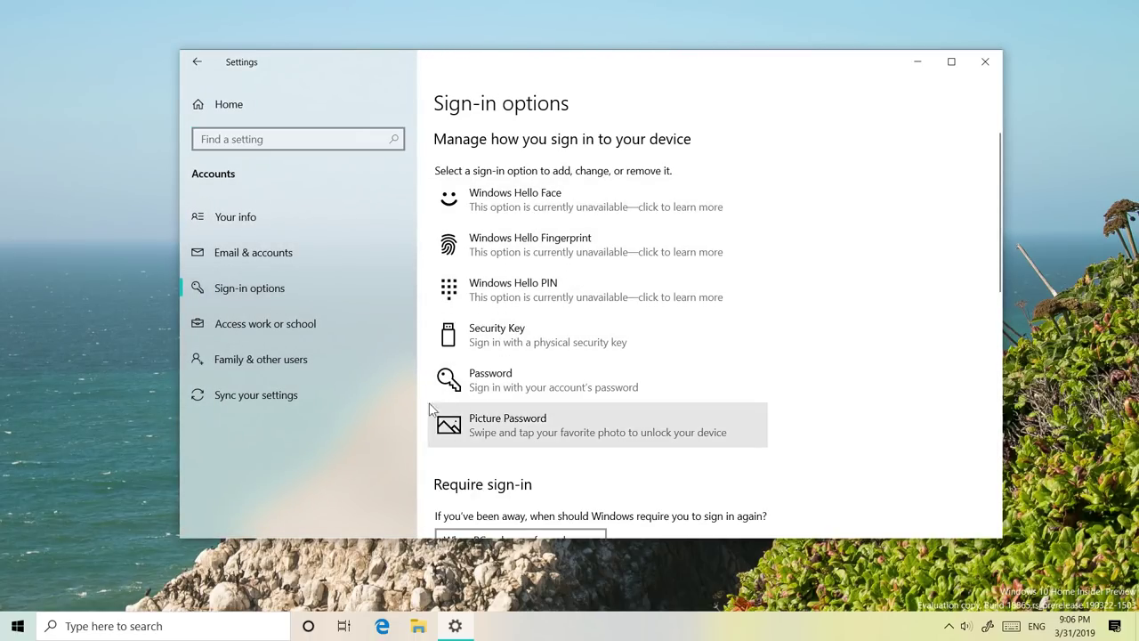
{"action": "left_click", "coordinate": [328, 367]}
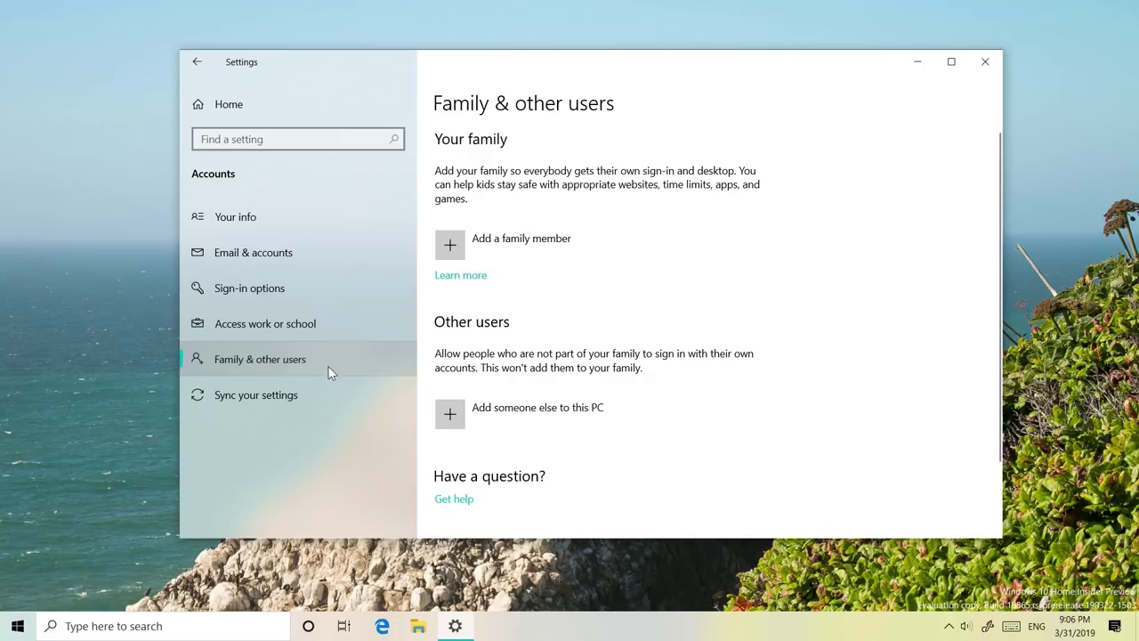
{"action": "left_click", "coordinate": [225, 104]}
{"action": "left_click", "coordinate": [311, 303]}
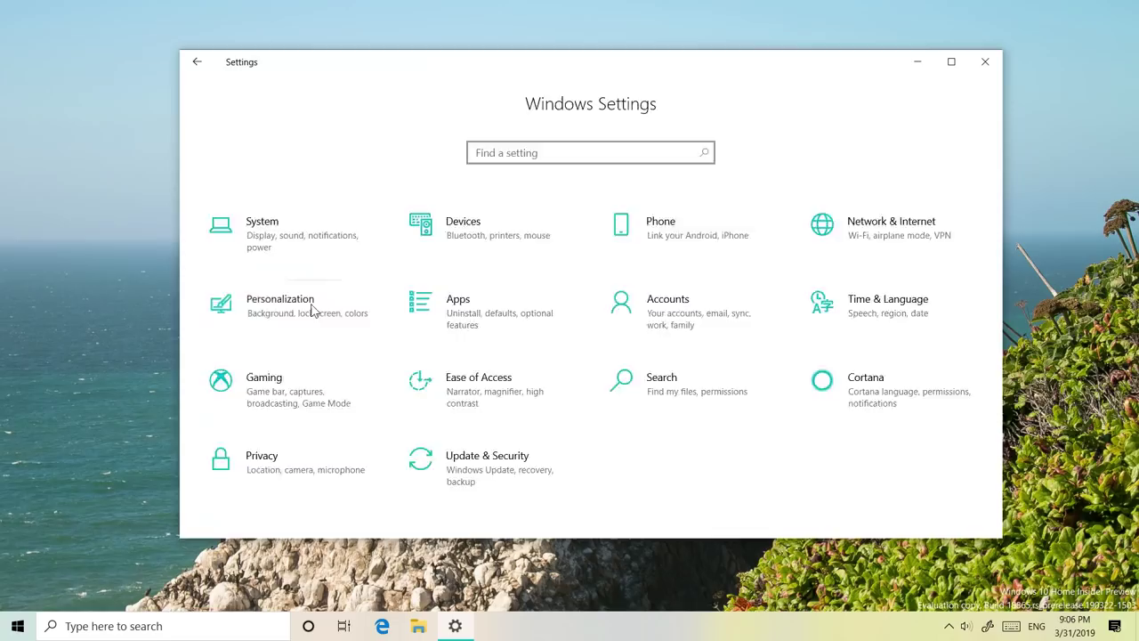
{"action": "left_click", "coordinate": [291, 360]}
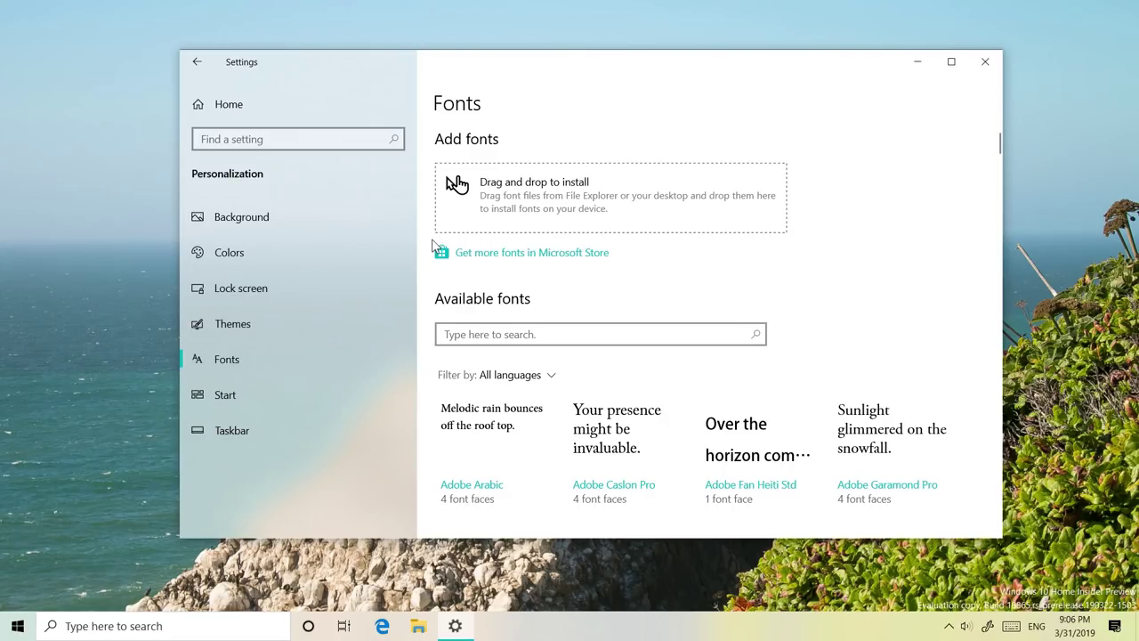
{"action": "left_click", "coordinate": [296, 107]}
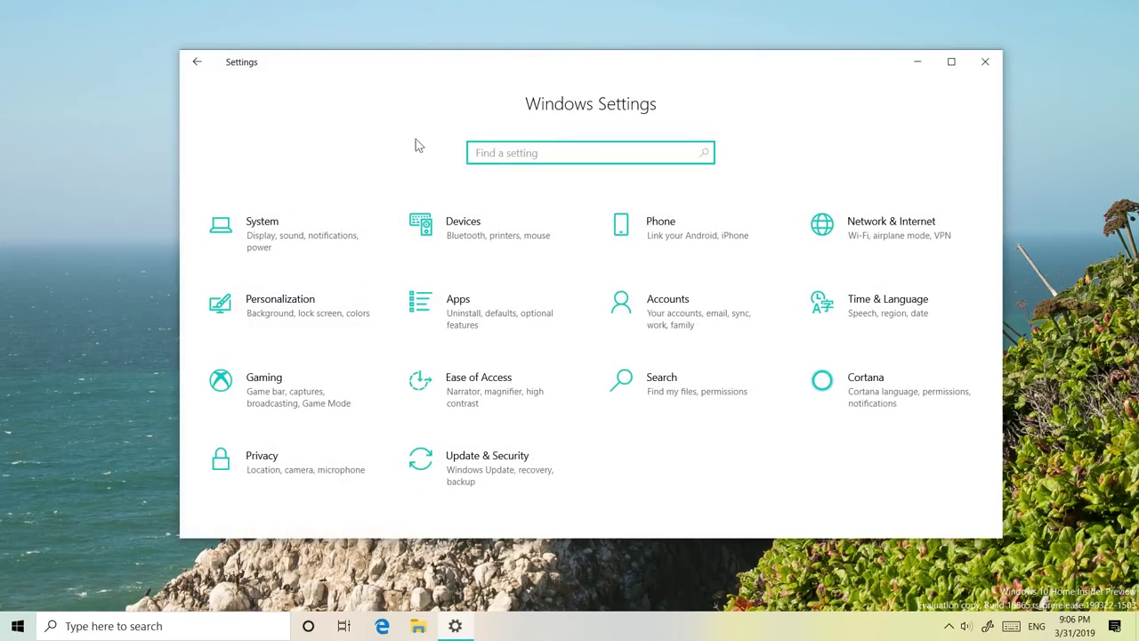
{"action": "left_click", "coordinate": [822, 253]}
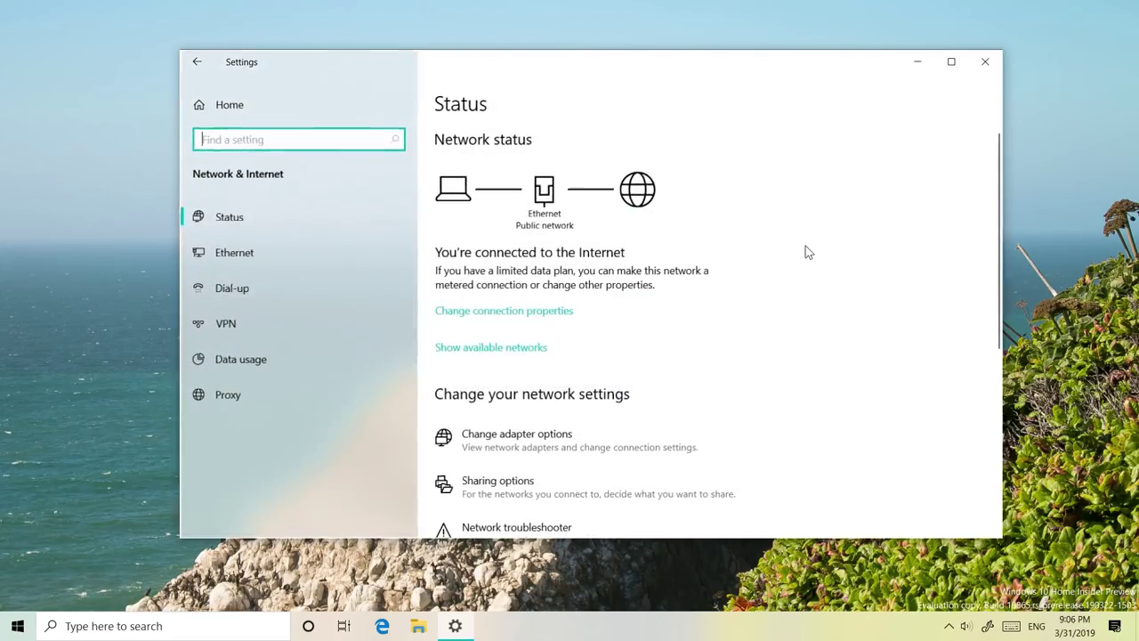
{"action": "left_click", "coordinate": [313, 252]}
{"action": "left_click", "coordinate": [486, 174]}
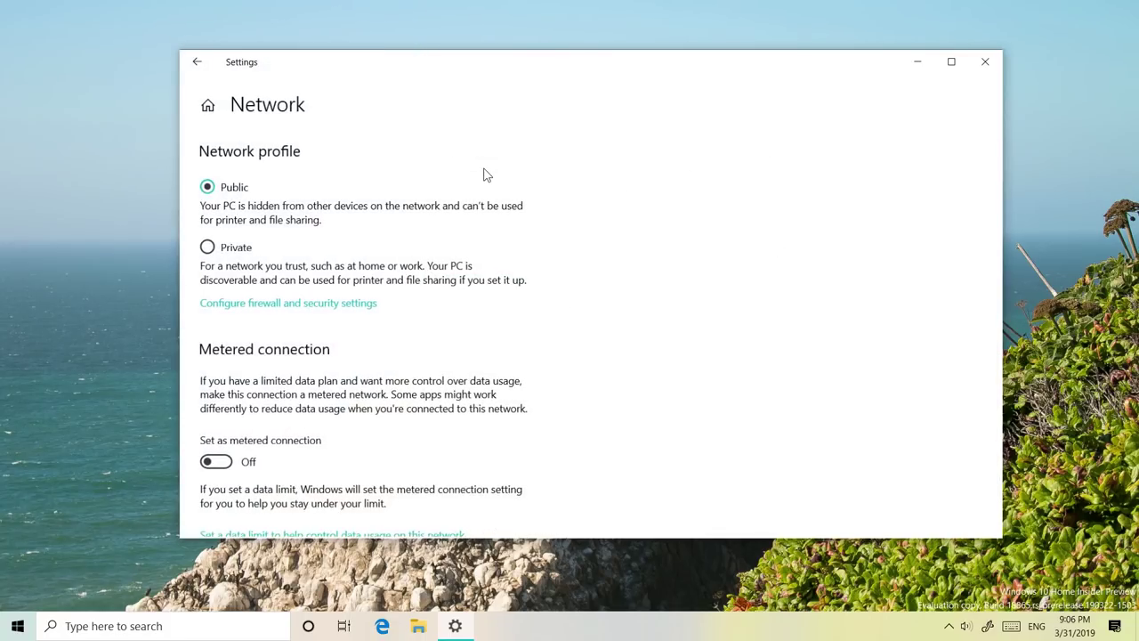
{"action": "scroll", "coordinate": [395, 326], "scroll_direction": "down", "scroll_amount": 3}
{"action": "scroll", "coordinate": [397, 326], "scroll_direction": "up", "scroll_amount": 1}
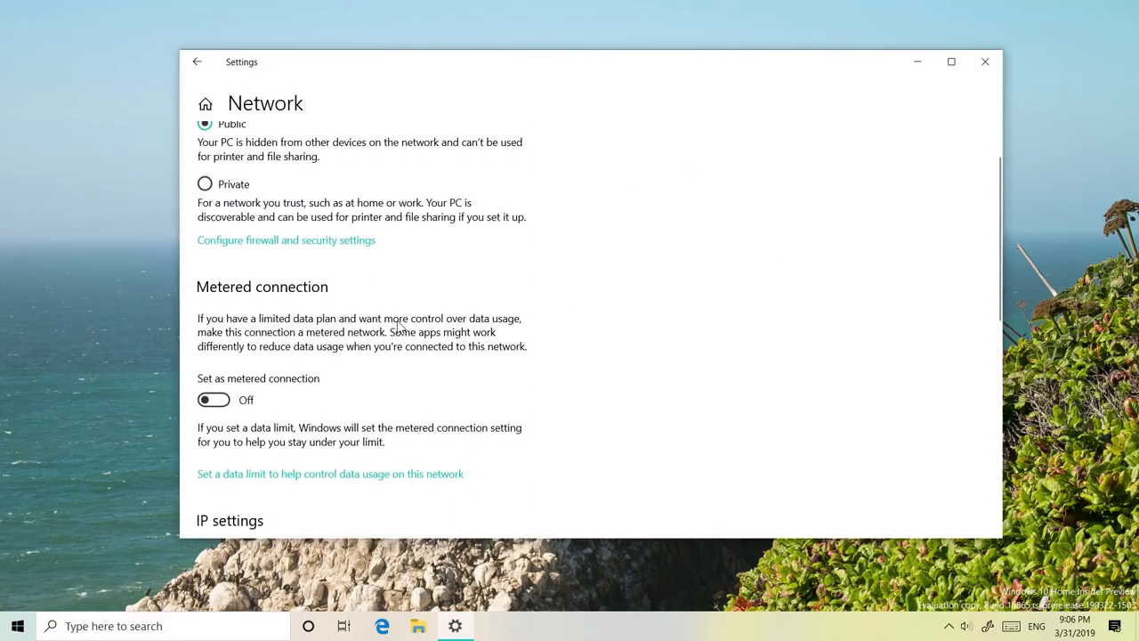
{"action": "scroll", "coordinate": [397, 326], "scroll_direction": "up", "scroll_amount": 2}
- In Update & Security, turn automatic active-hours adjustment on and then back off
{"action": "left_click", "coordinate": [204, 104]}
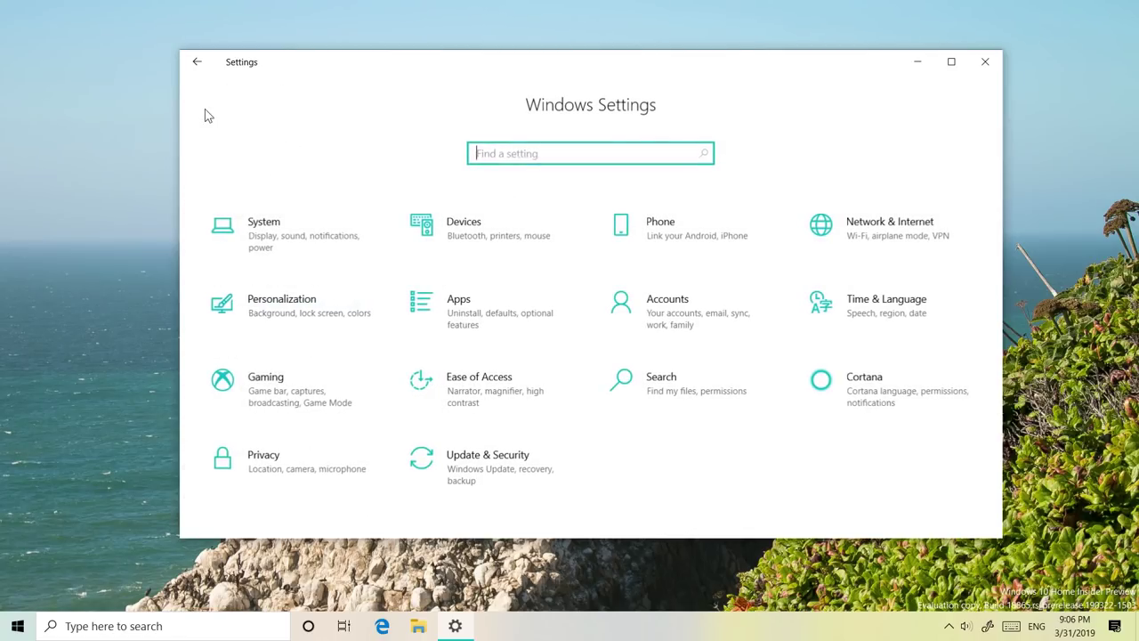
{"action": "left_click", "coordinate": [453, 473]}
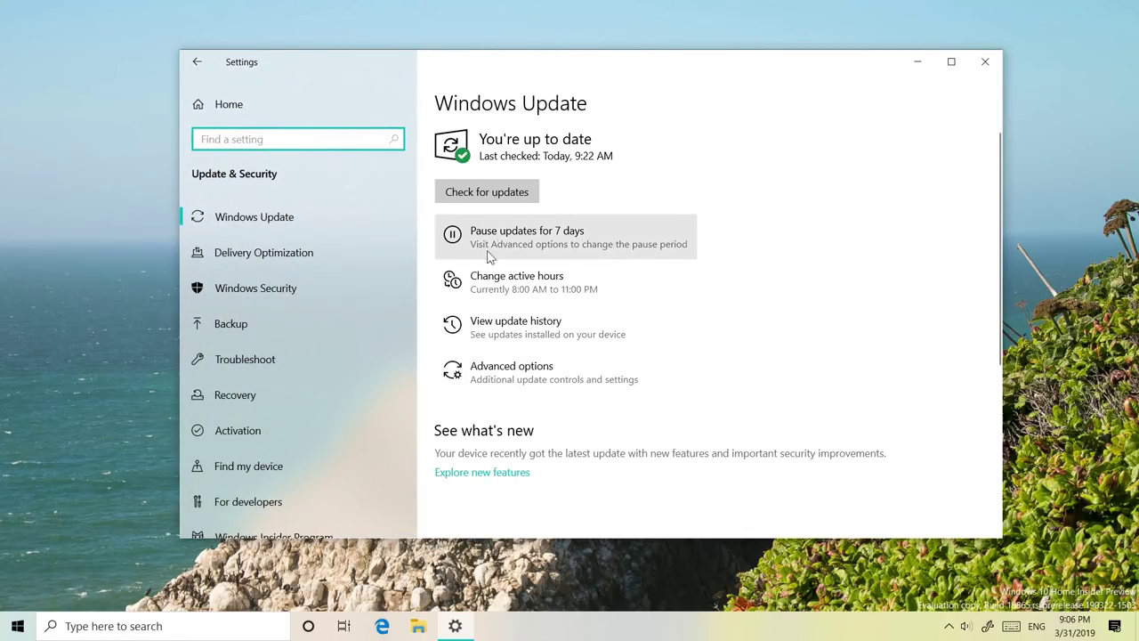
{"action": "left_click", "coordinate": [546, 288]}
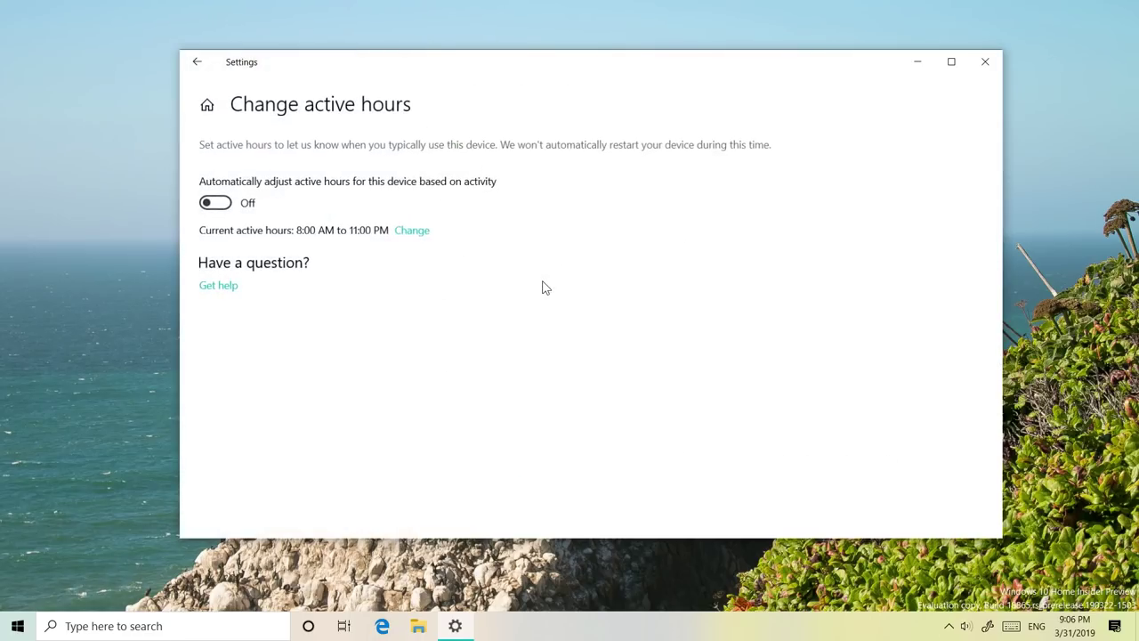
{"action": "left_click", "coordinate": [218, 204]}
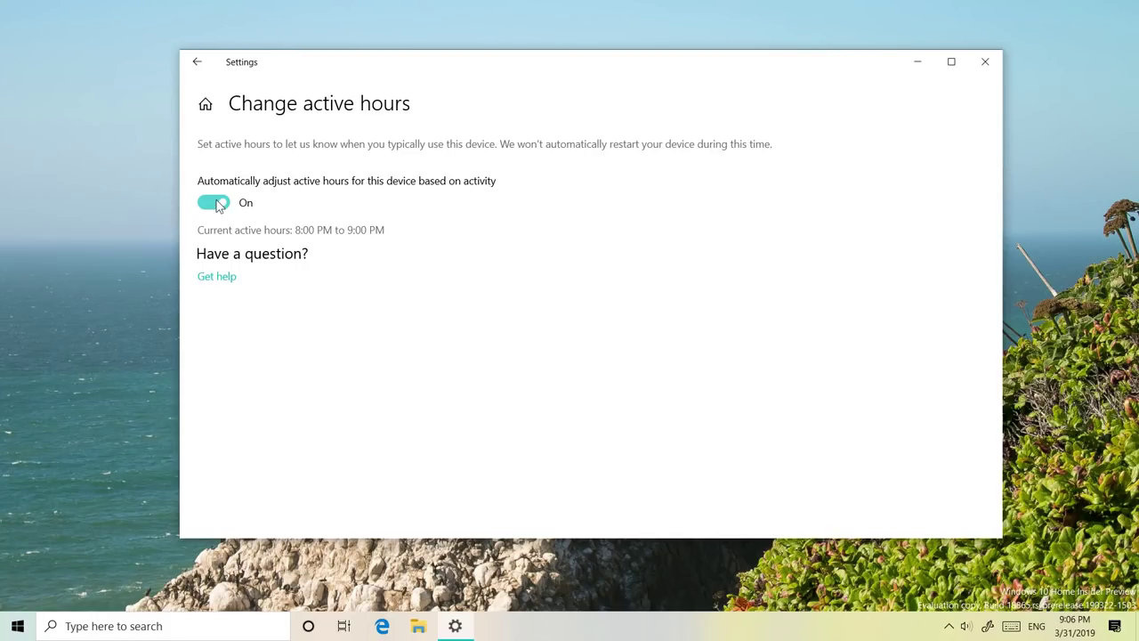
{"action": "left_click", "coordinate": [218, 204]}
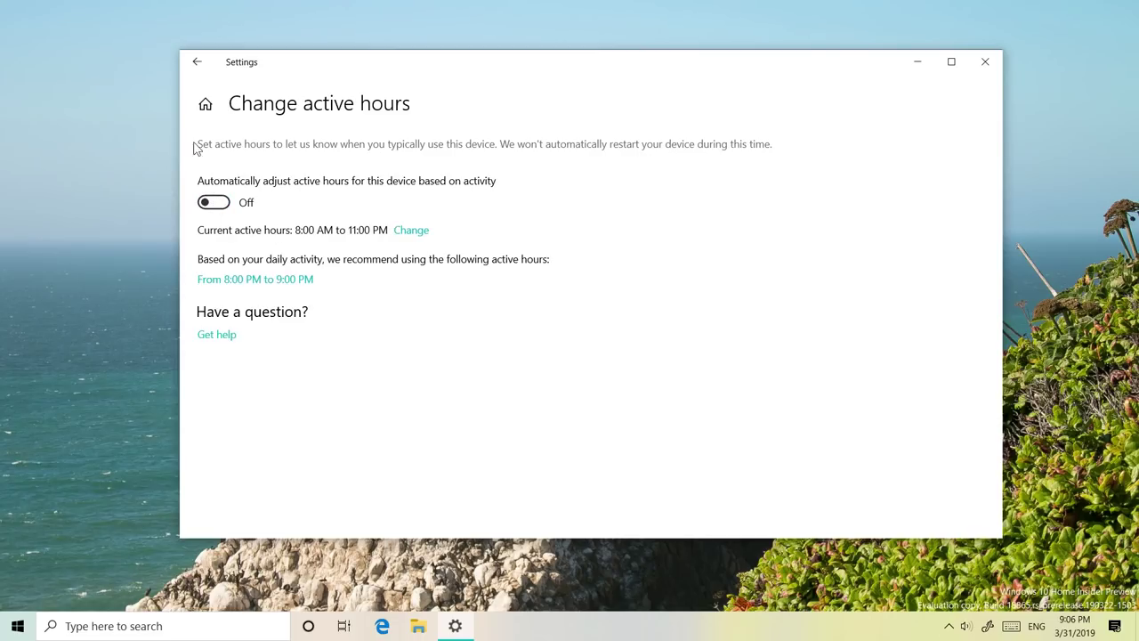
- Visit the Troubleshoot page, then open the Windows Insider Program page
{"action": "left_click", "coordinate": [190, 65]}
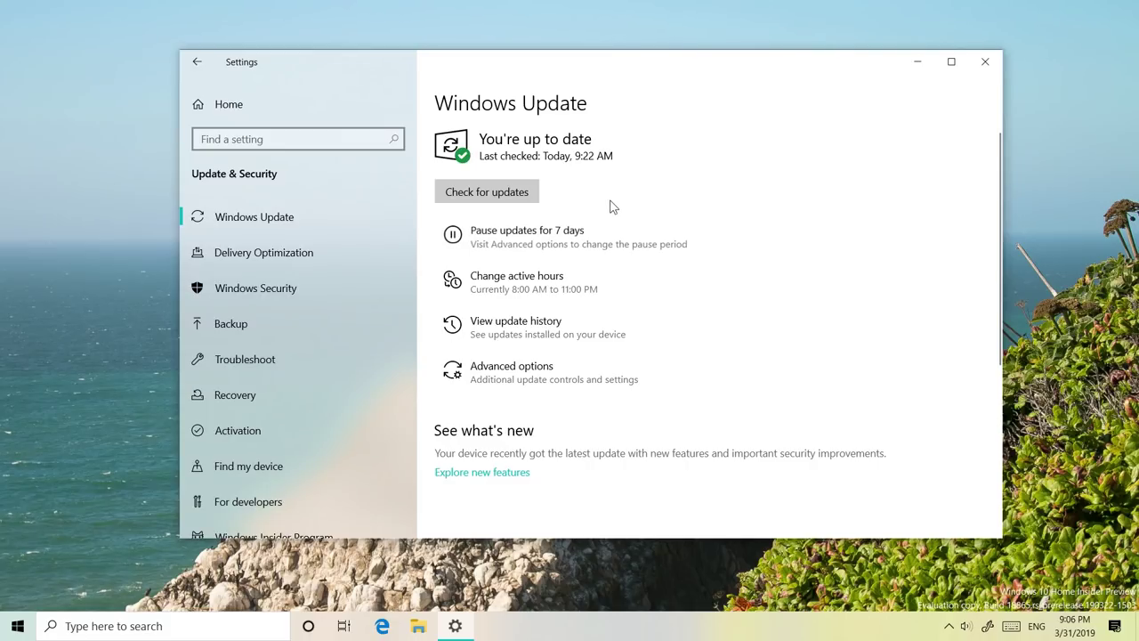
{"action": "left_click", "coordinate": [299, 347]}
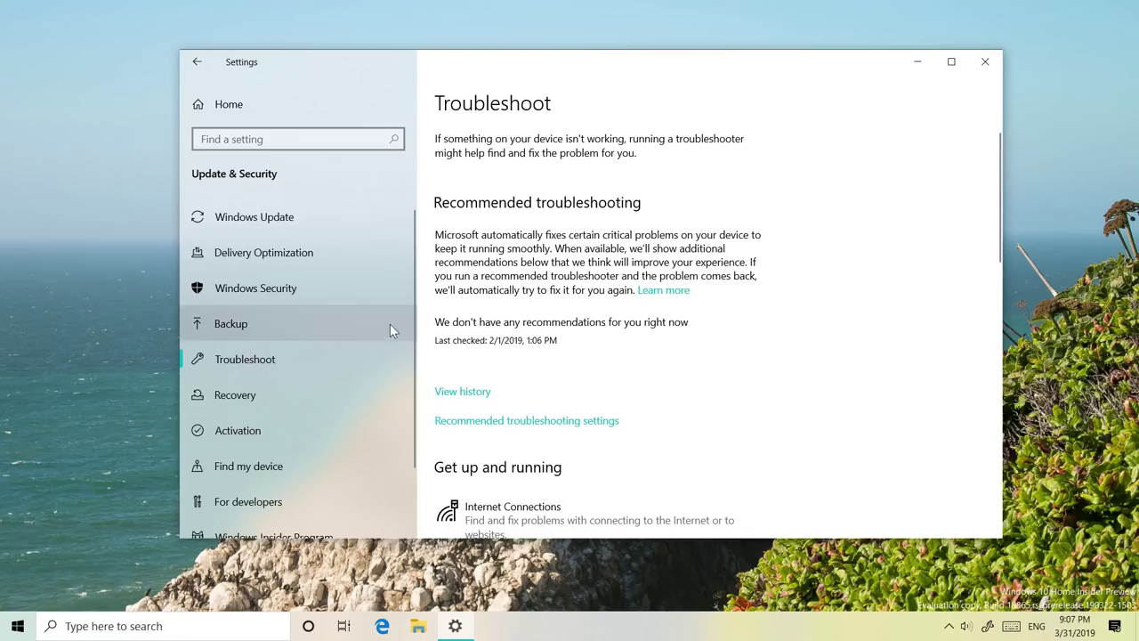
{"action": "scroll", "coordinate": [346, 437], "scroll_direction": "down", "scroll_amount": 1}
{"action": "left_click", "coordinate": [326, 491]}
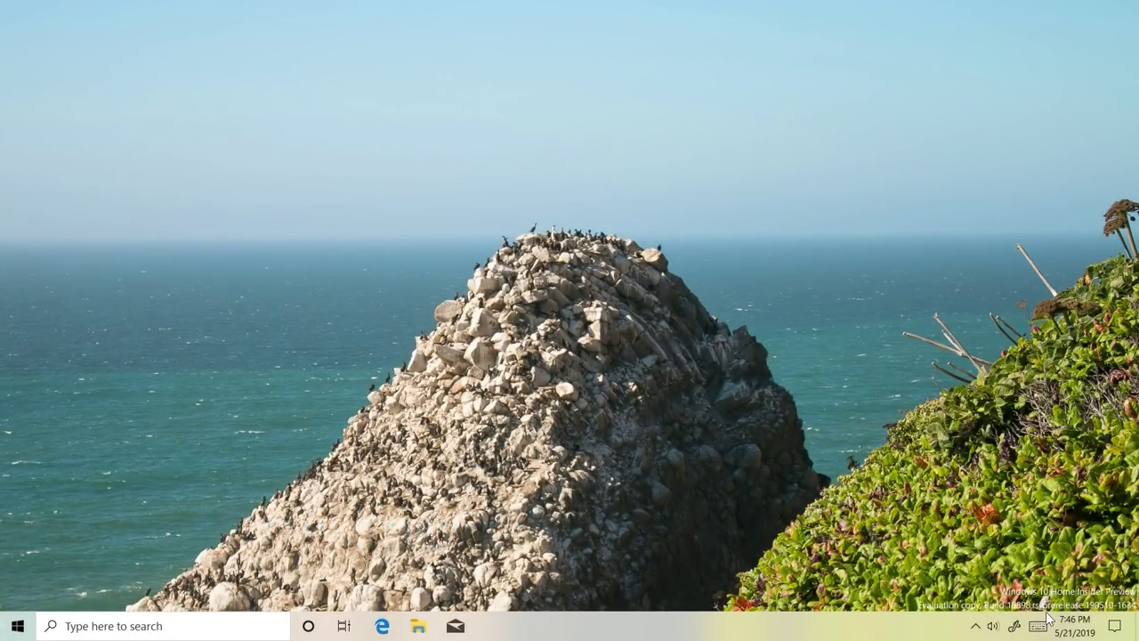
- Show and dismiss the Start menu jump lists for Google Chrome and the Photos tile
{"action": "left_click", "coordinate": [18, 625]}
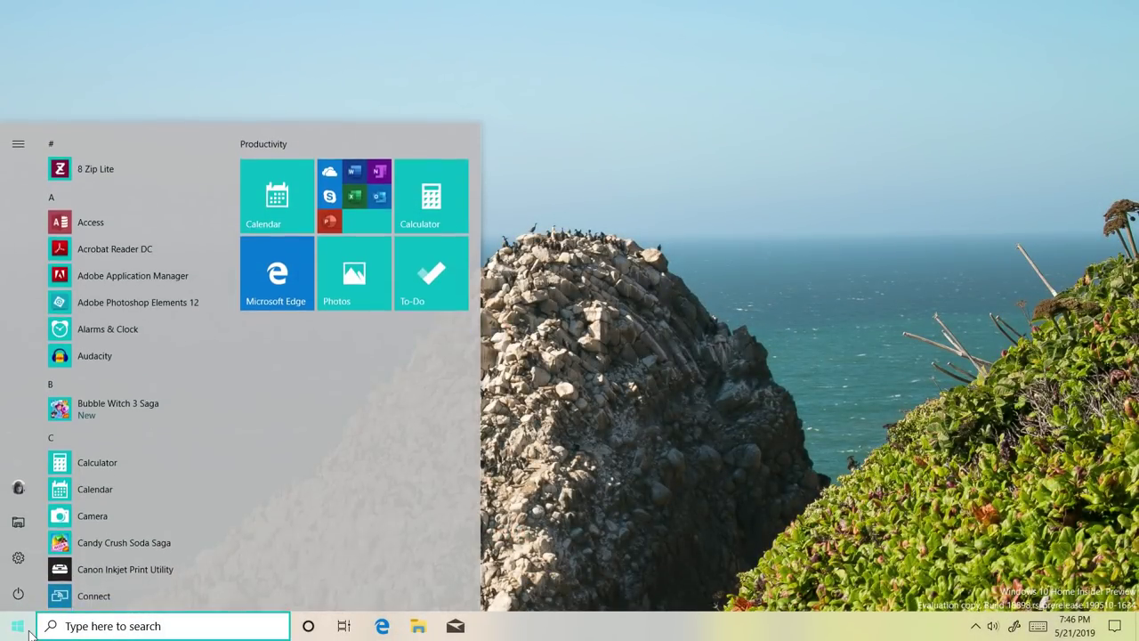
{"action": "scroll", "coordinate": [128, 542], "scroll_direction": "down", "scroll_amount": 5}
{"action": "right_click", "coordinate": [120, 358]}
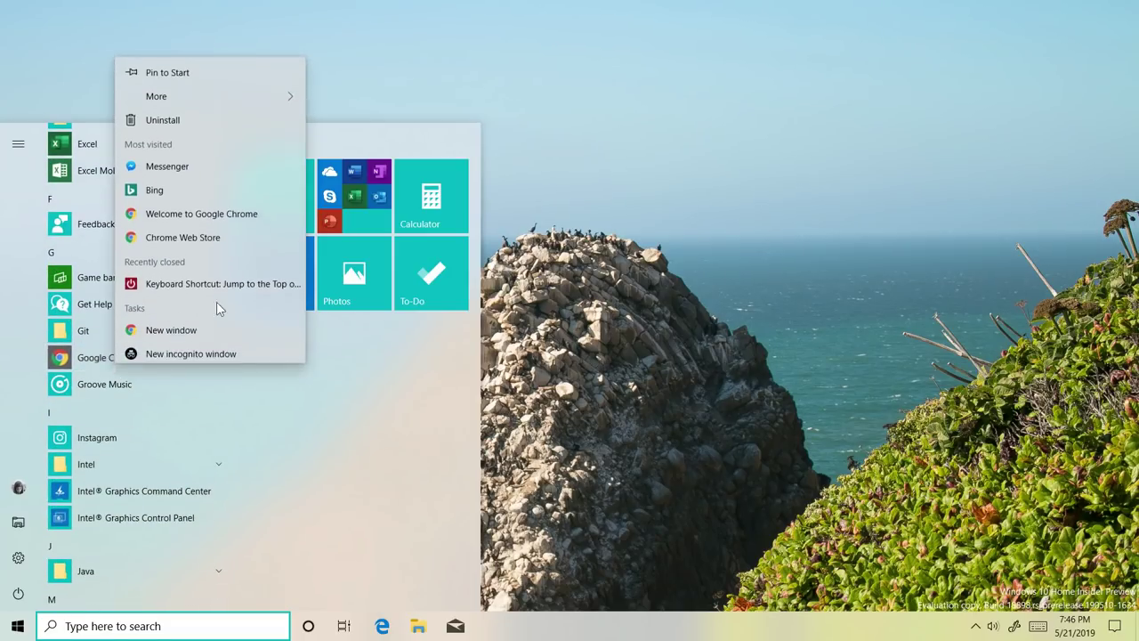
{"action": "left_click", "coordinate": [325, 278]}
{"action": "right_click", "coordinate": [326, 278]}
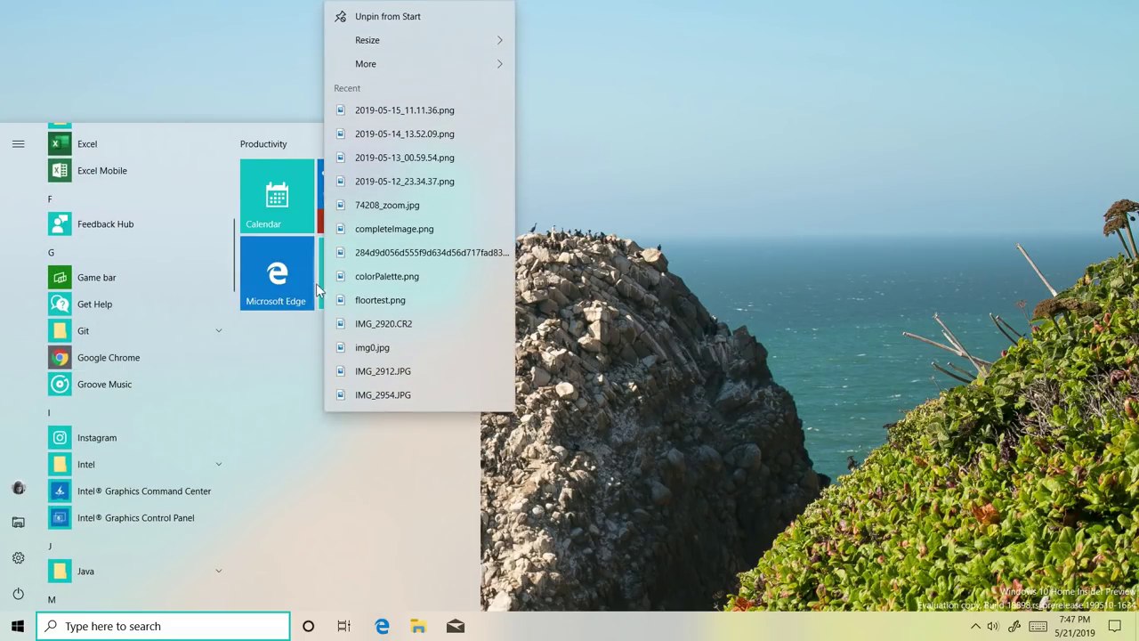
{"action": "left_click", "coordinate": [291, 369]}
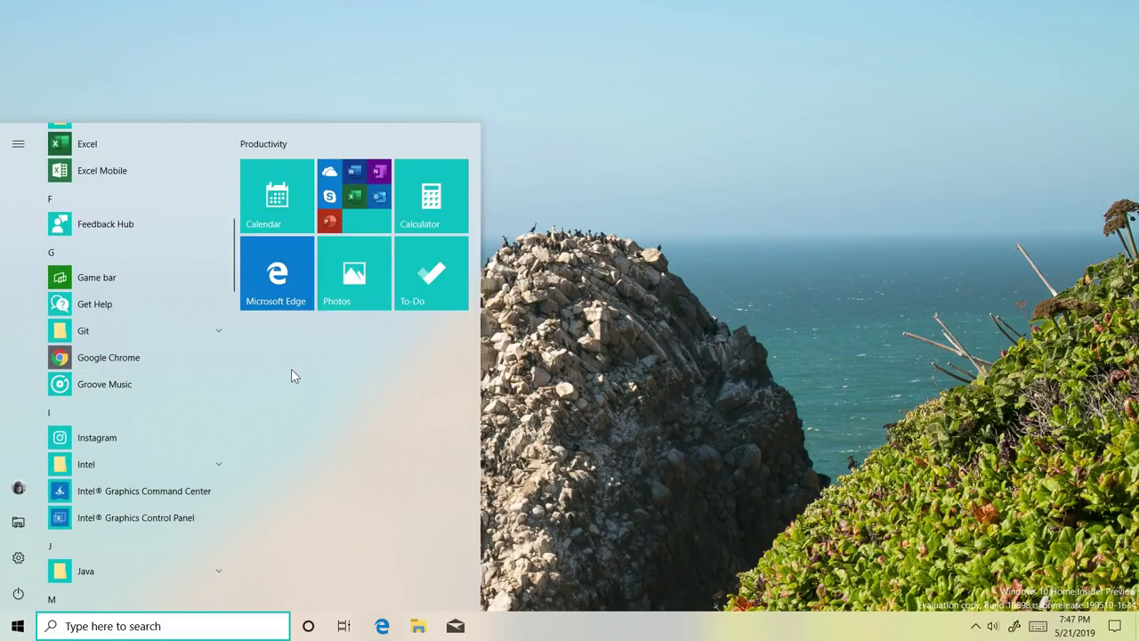
- Open Settings to Update & Security and check for Windows updates
{"action": "left_click", "coordinate": [18, 557]}
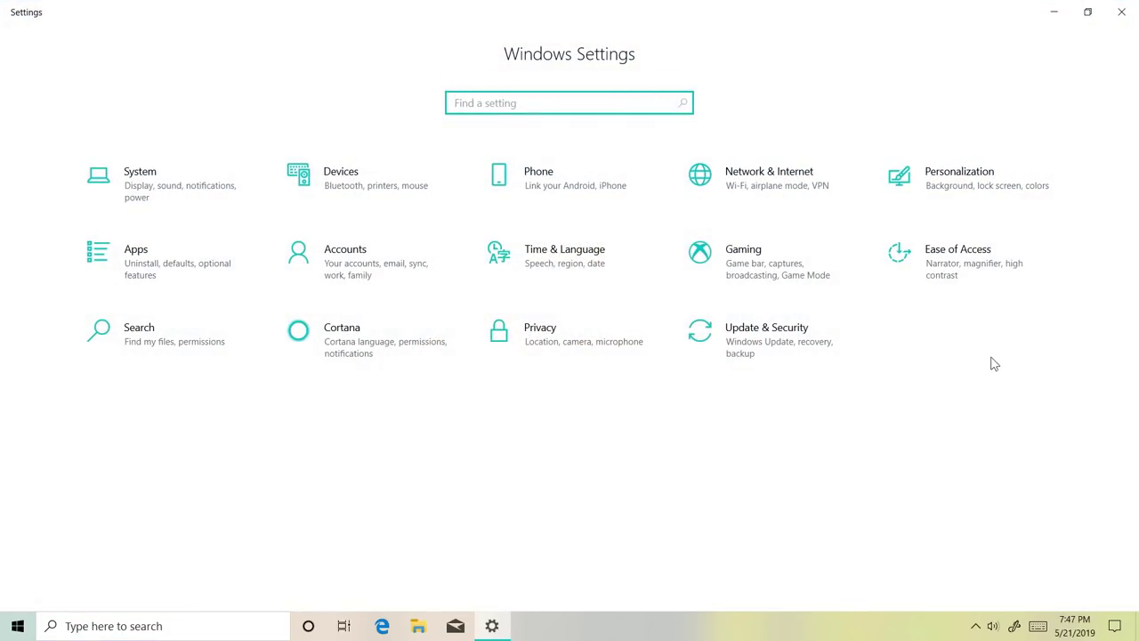
{"action": "left_click", "coordinate": [768, 362]}
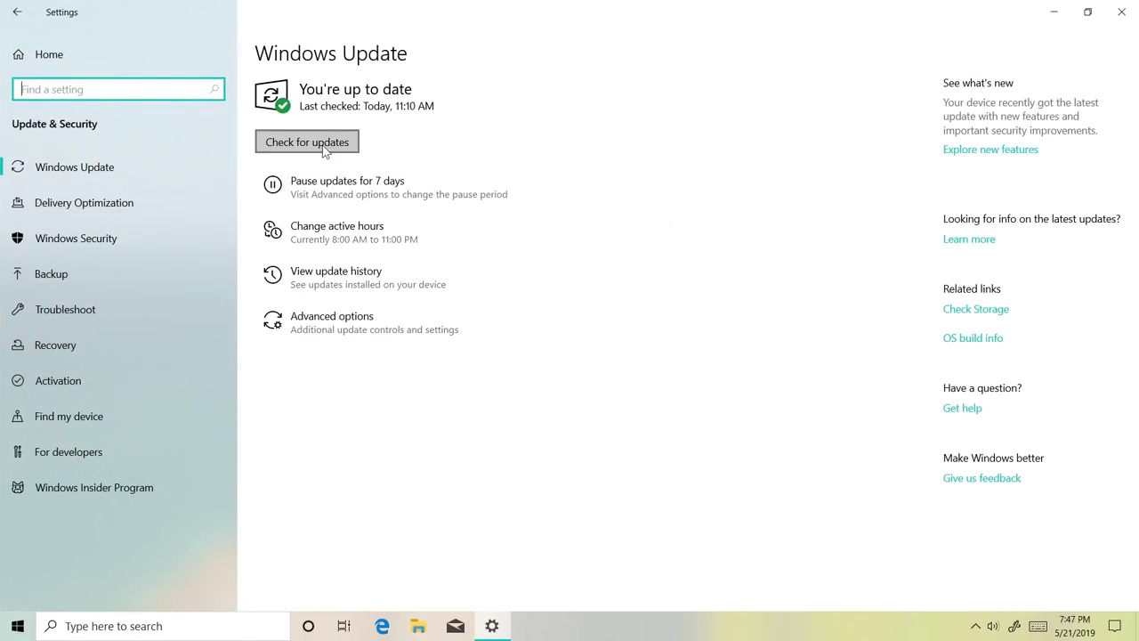
{"action": "left_click", "coordinate": [324, 148]}
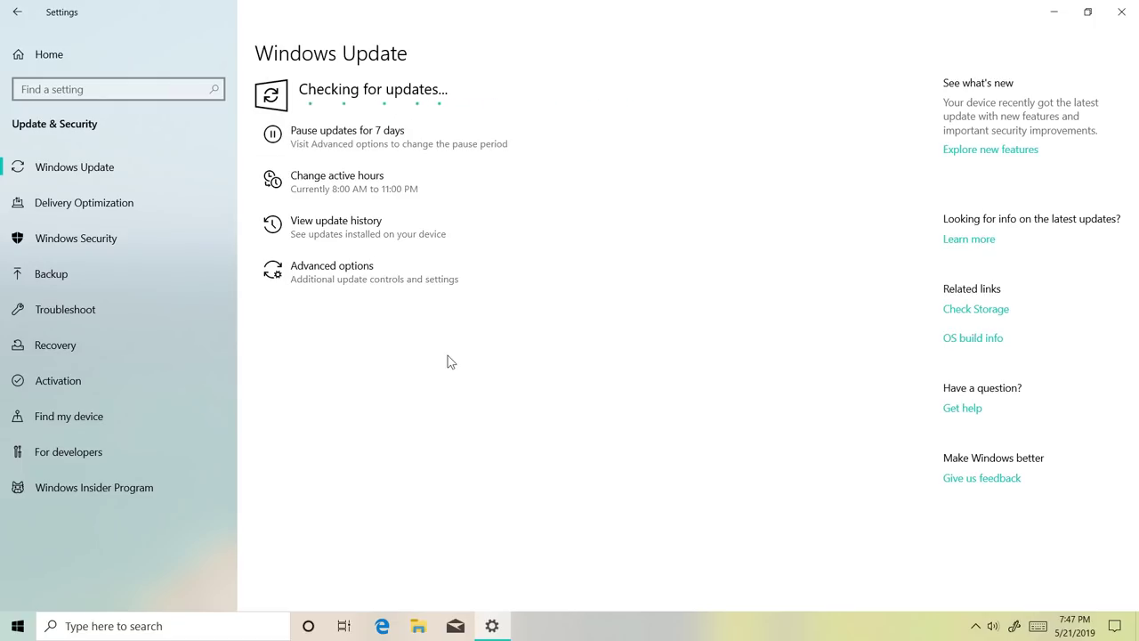
- In Windows Insider Program, turn on stopping preview builds after the next major release
{"action": "left_click", "coordinate": [161, 479]}
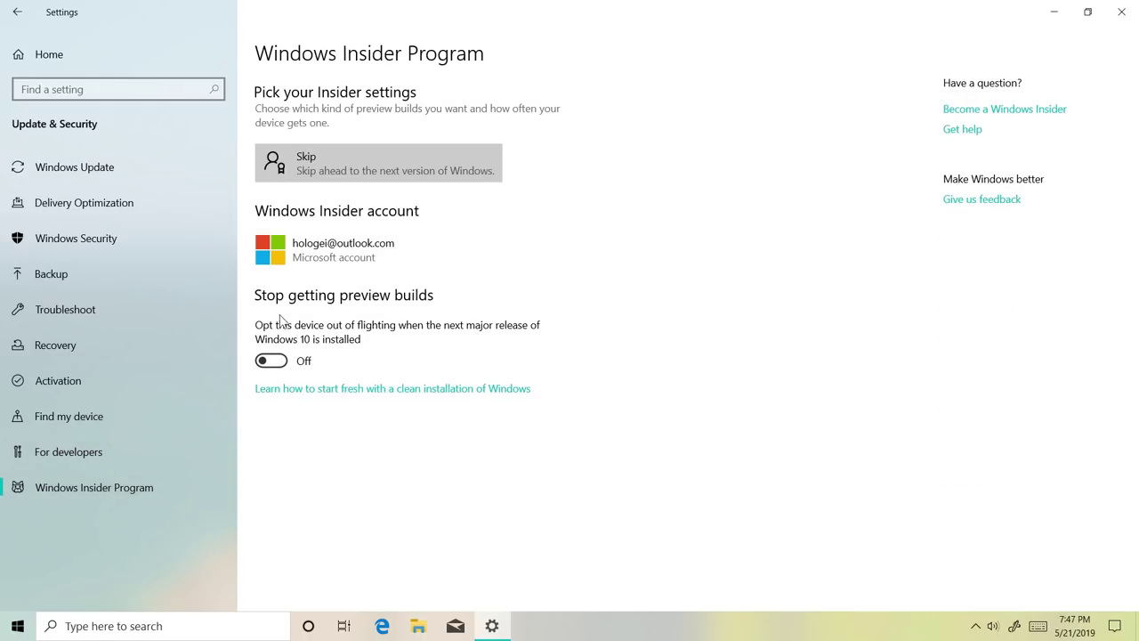
{"action": "left_click", "coordinate": [275, 365]}
{"action": "left_click", "coordinate": [277, 367]}
{"action": "left_click", "coordinate": [281, 371]}
- Close Settings, browse to onmsft in Edge, and read the 'Windows 10 May 2019 Update officially released' article
{"action": "left_click", "coordinate": [1121, 11]}
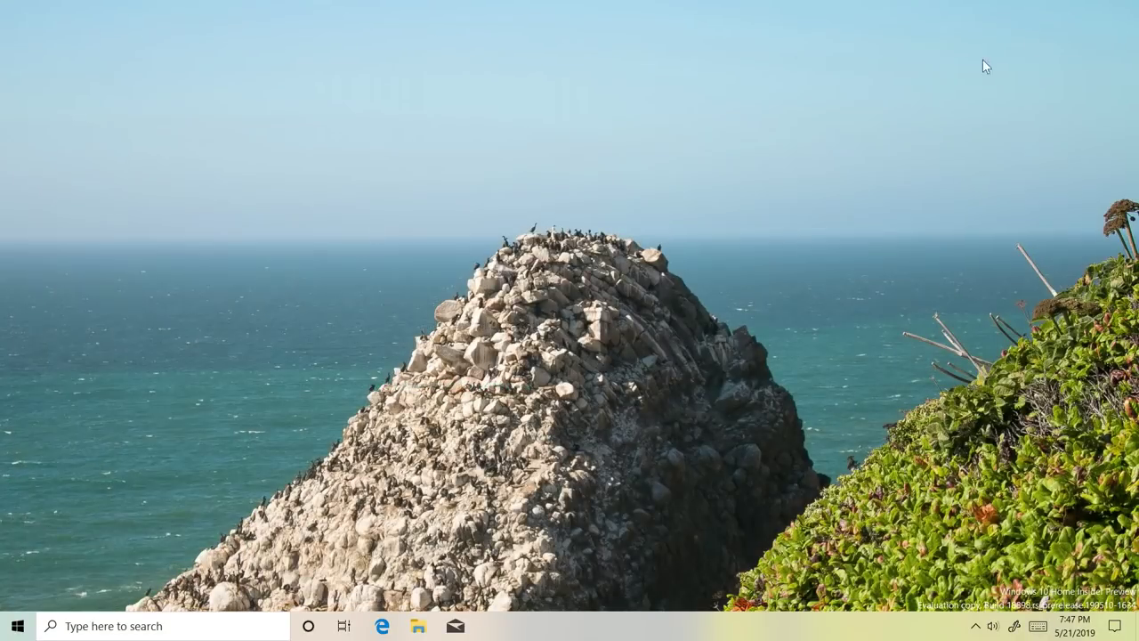
{"action": "left_click", "coordinate": [384, 623]}
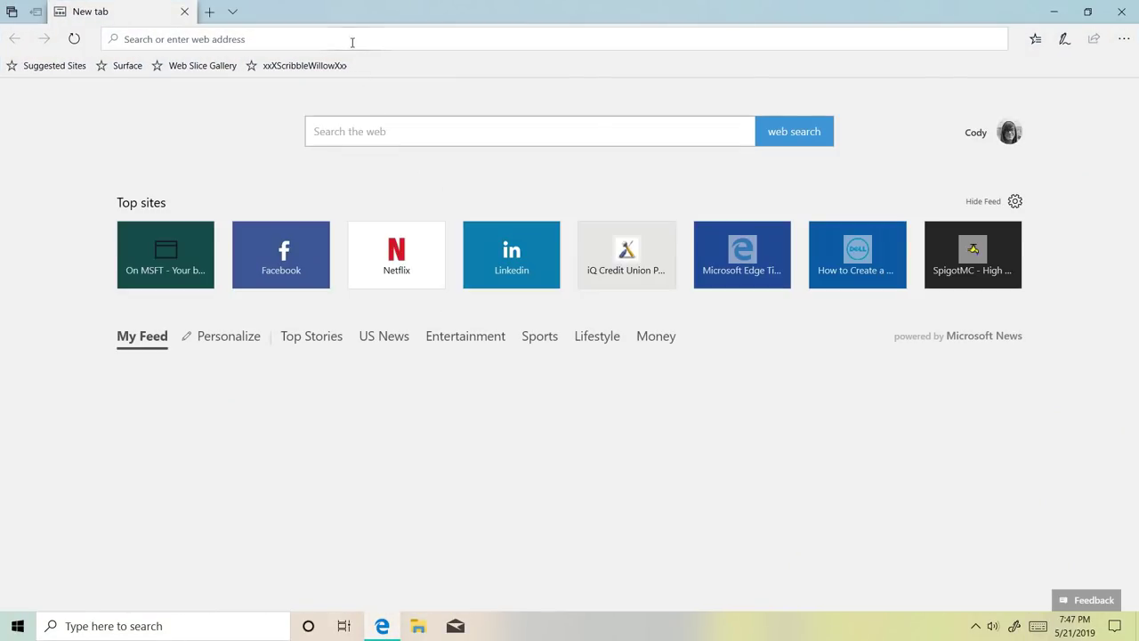
{"action": "type", "text": "onmsf"}
{"action": "key", "text": "Return"}
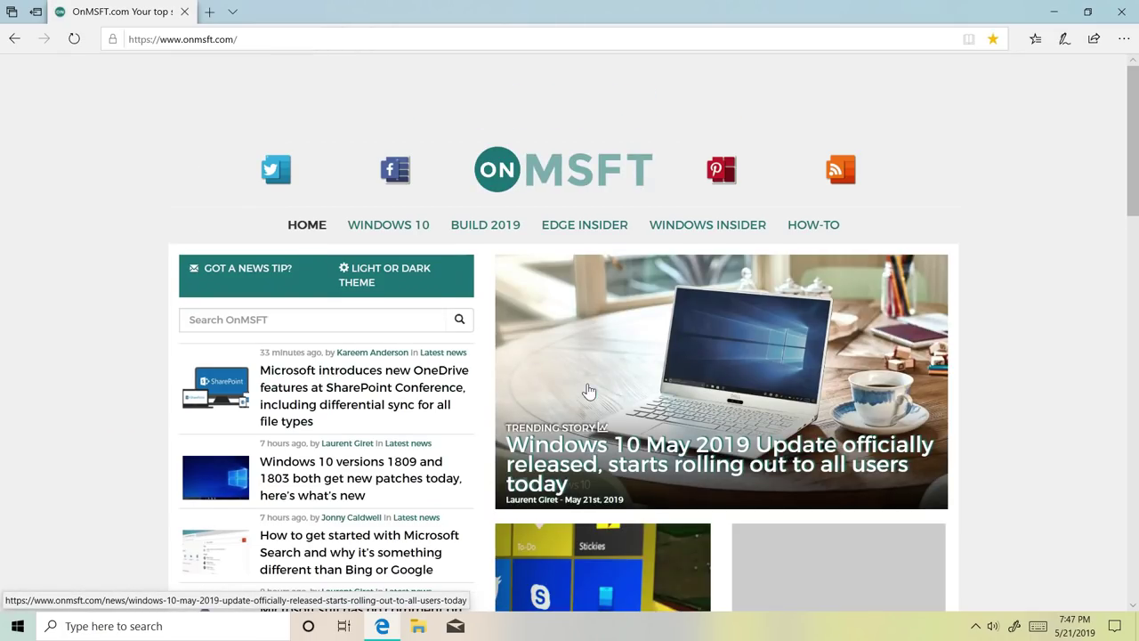
{"action": "left_click", "coordinate": [586, 384]}
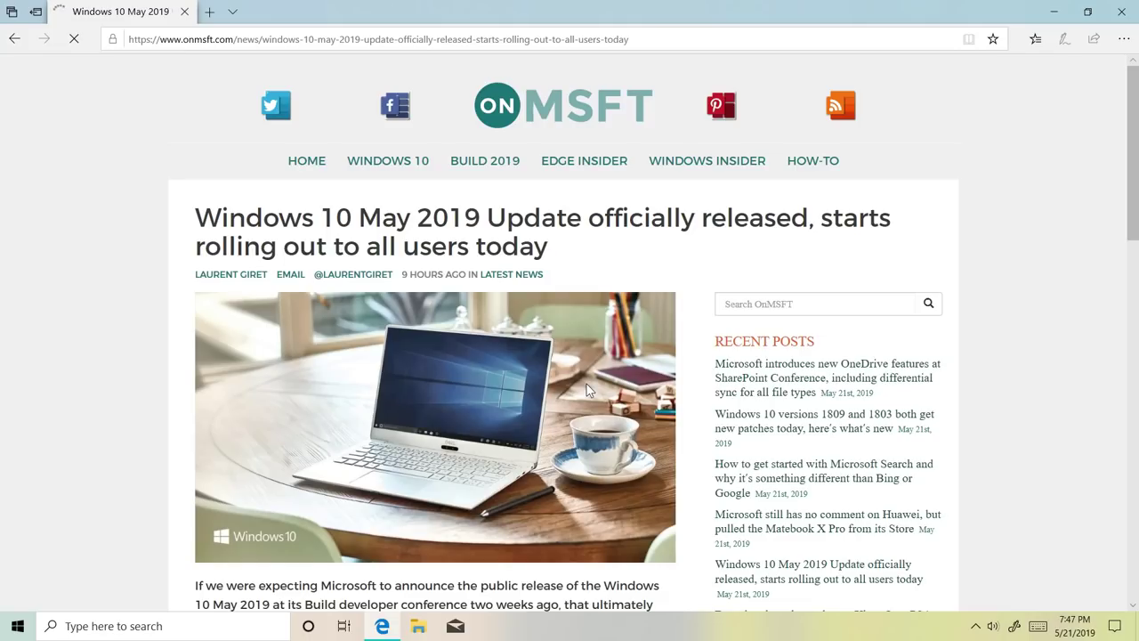
{"action": "scroll", "coordinate": [586, 384], "scroll_direction": "down", "scroll_amount": 5}
{"action": "scroll", "coordinate": [586, 383], "scroll_direction": "down", "scroll_amount": 6}
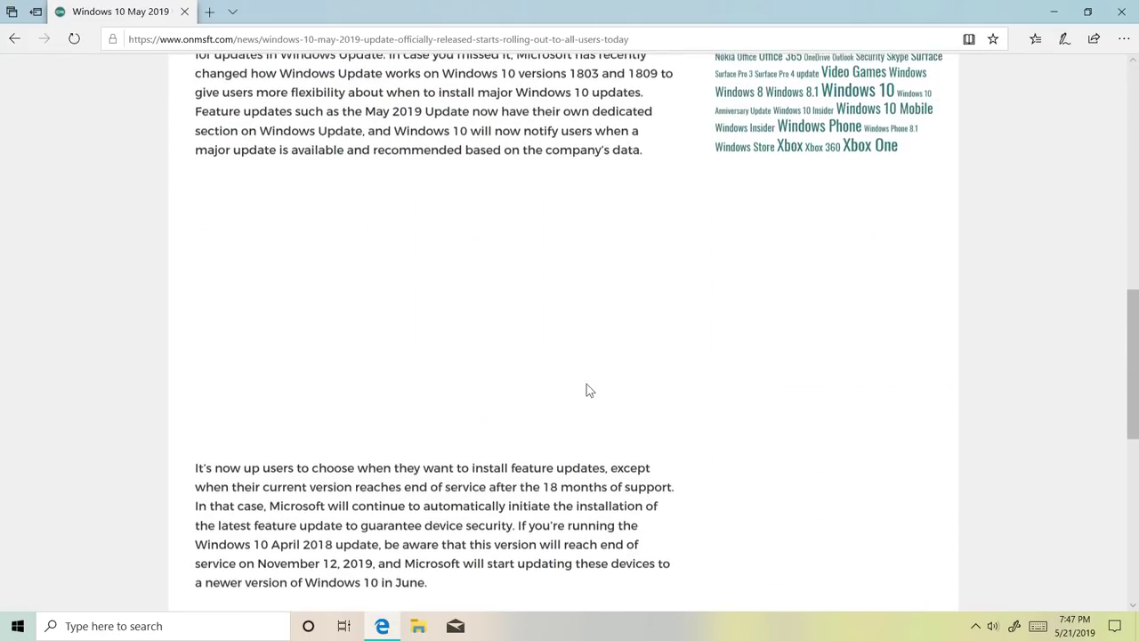